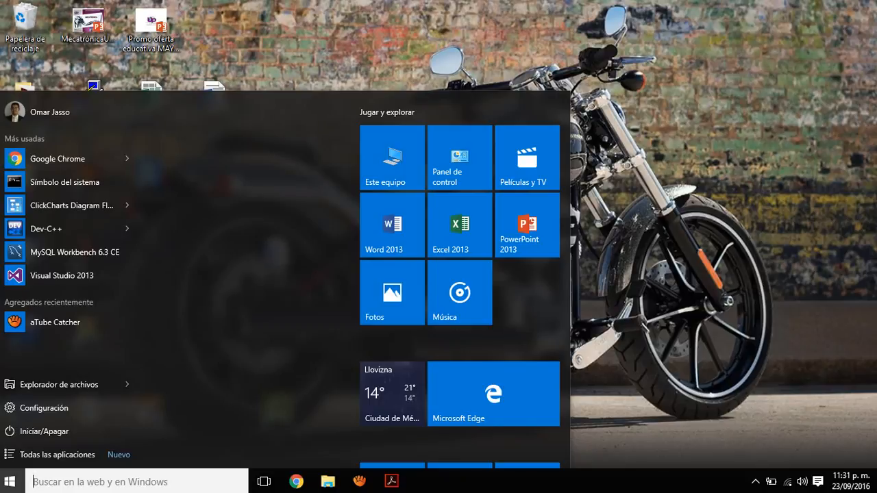
- Find Access 2013 on the computer and launch it
type("acc")
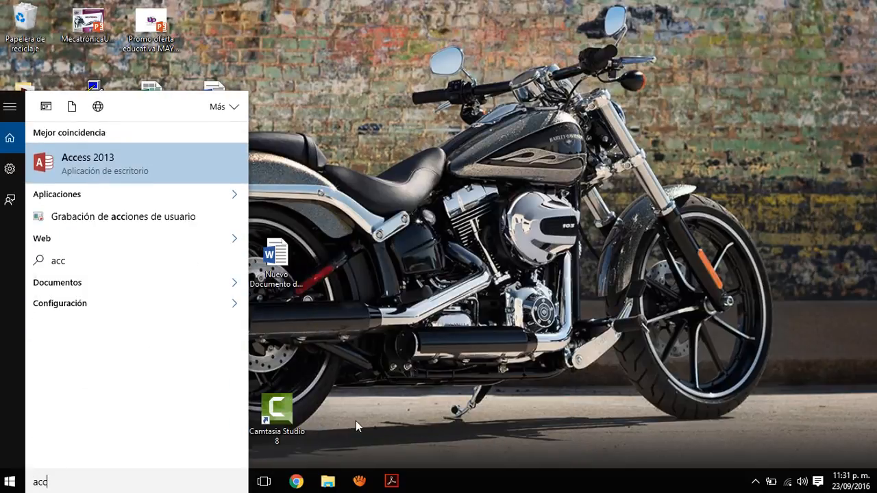
left_click(170, 171)
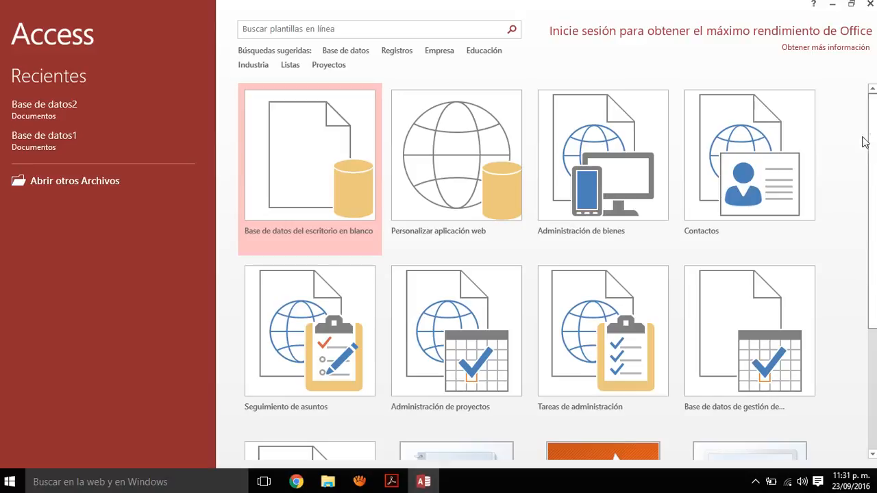
- Look through the database templates offered on the Access start screen
key("Down")
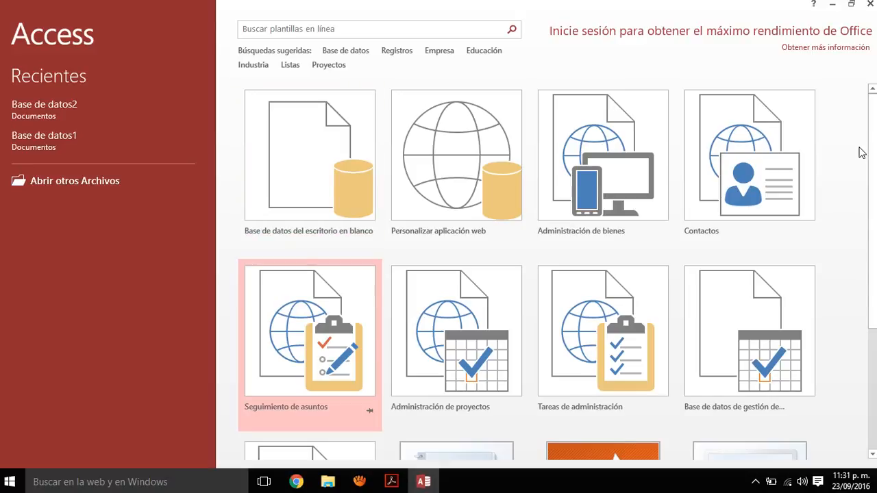
key("Right")
key("Down")
key("Right")
key("Up")
key("Up")
key("Right")
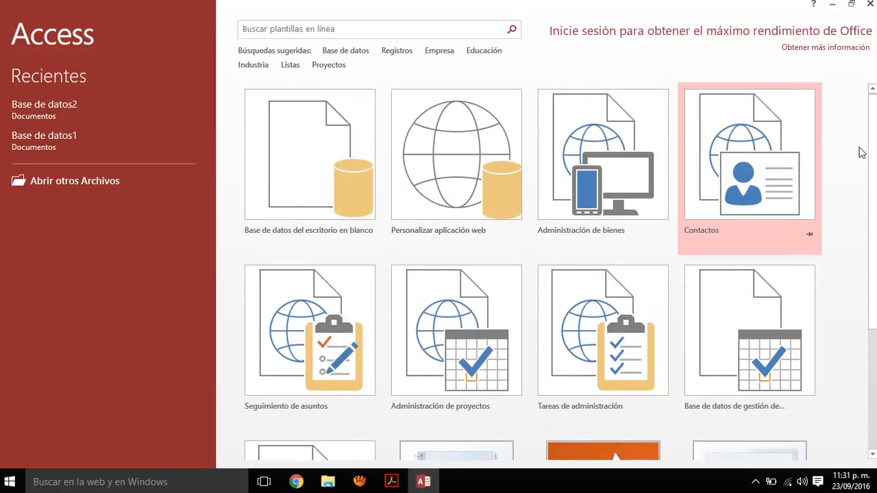
key("Left")
key("Left")
key("Left")
key("Down")
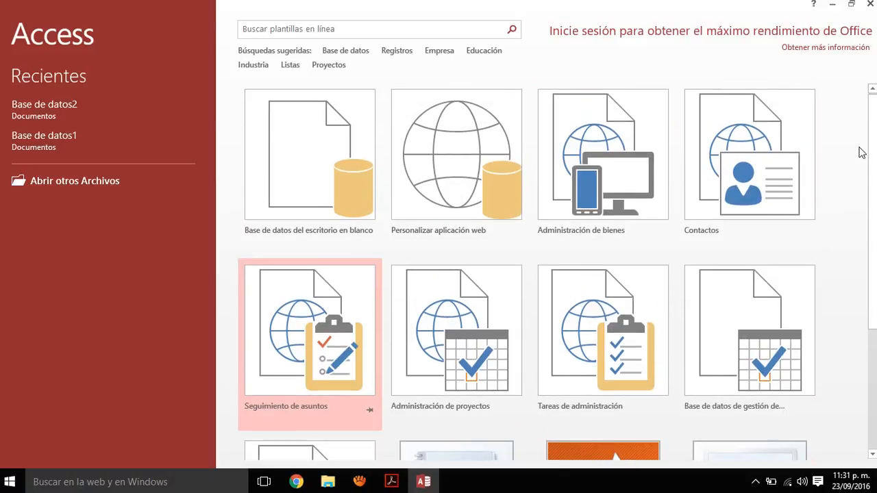
key("Down")
key("Up")
key("Down")
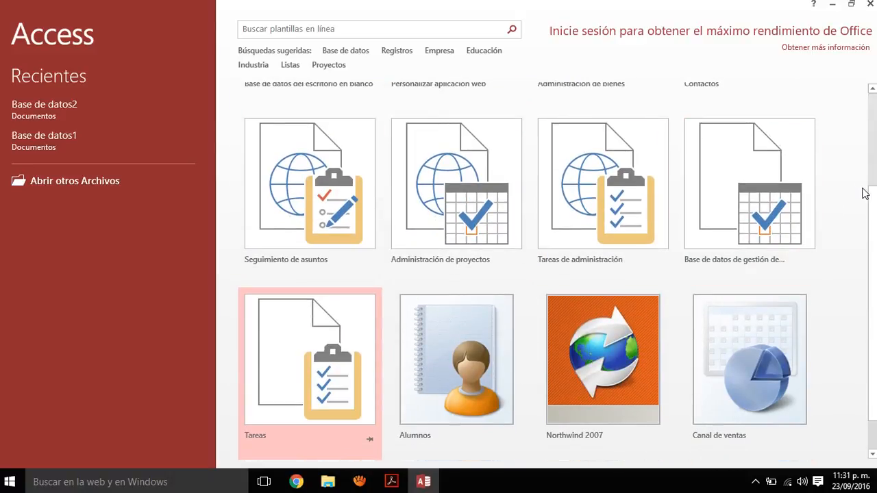
- Create a new database from the blank desktop database template (Base de datos del escritorio en blanco)
left_click_drag(872, 218, 861, 114)
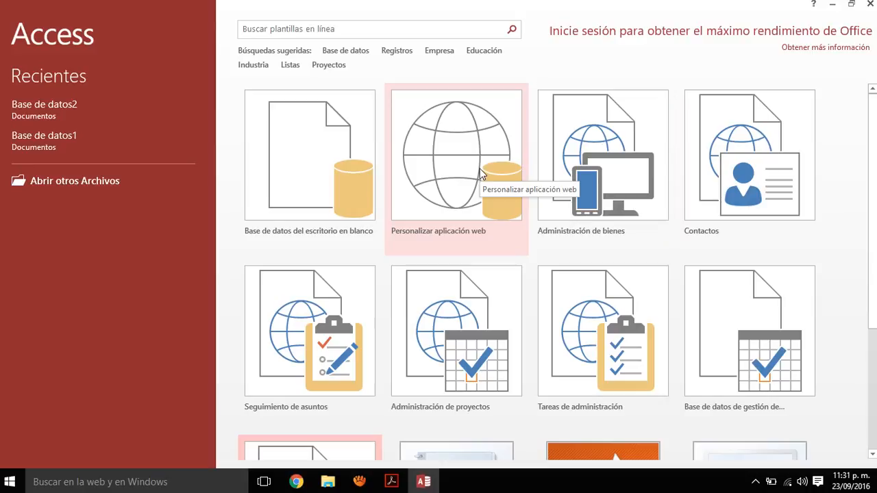
double_click(308, 149)
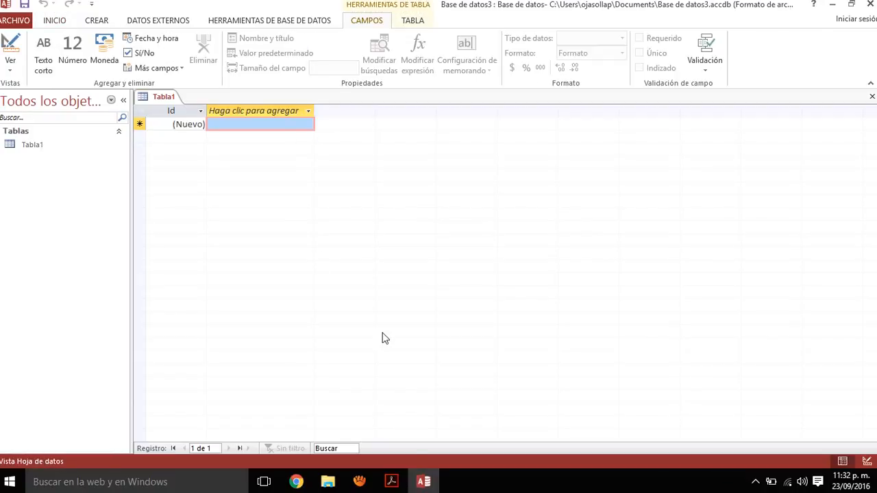
- Switch to Acrobat Reader and examine the SOURCE, CUSTOMER and JOB tables in Figura 1-1 of ejemplo4BD.pdf
left_click(392, 482)
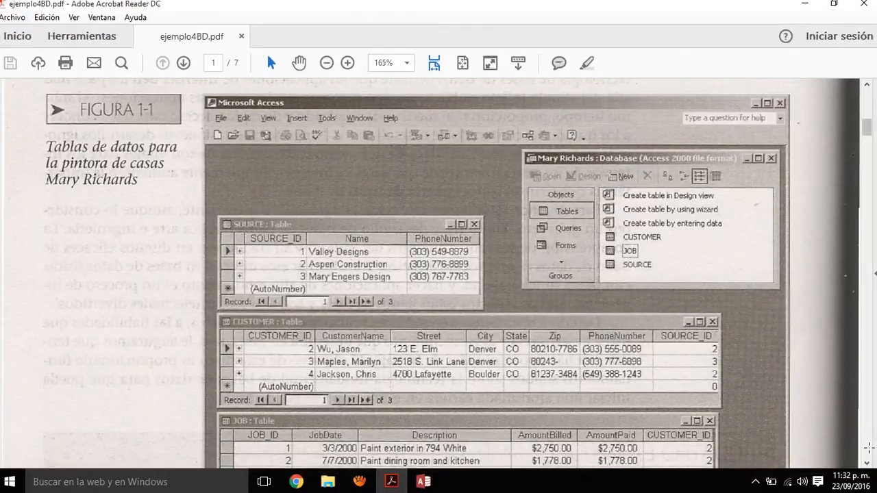
left_click(867, 463)
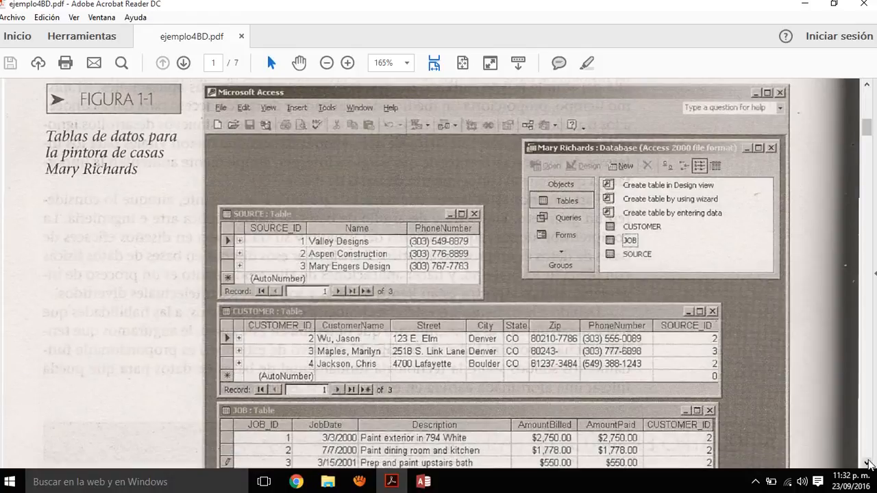
left_click(867, 464)
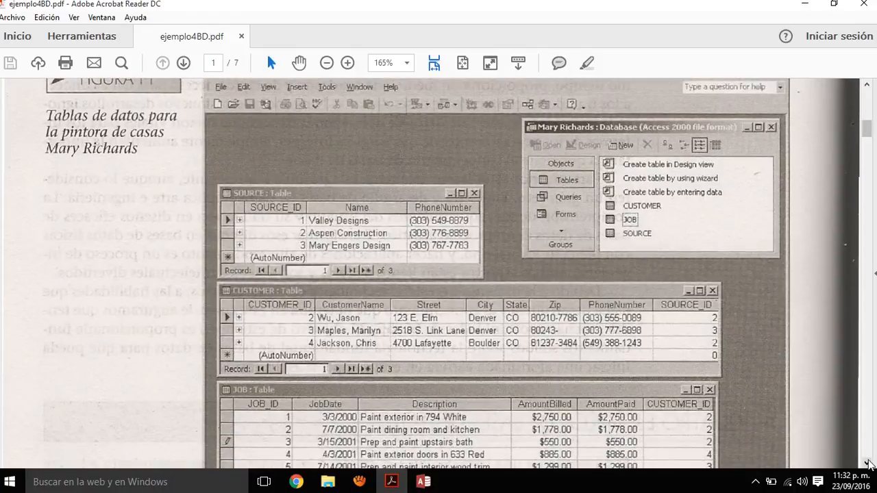
left_click(867, 463)
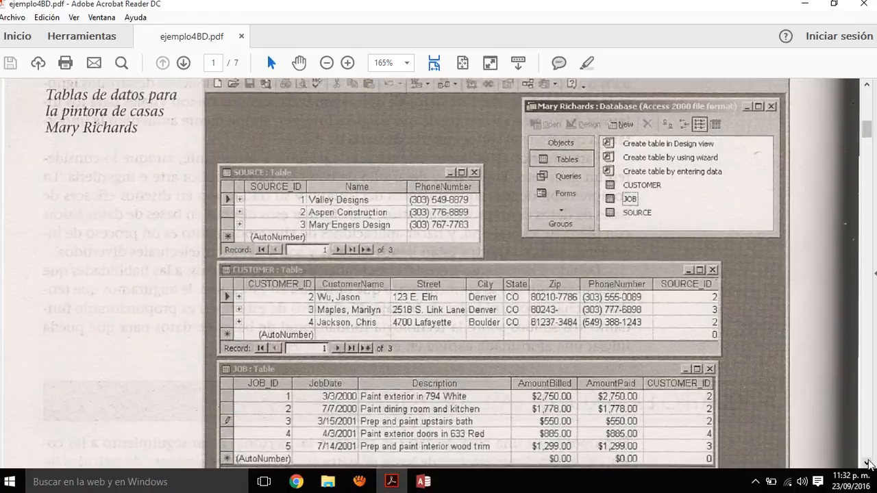
left_click(867, 464)
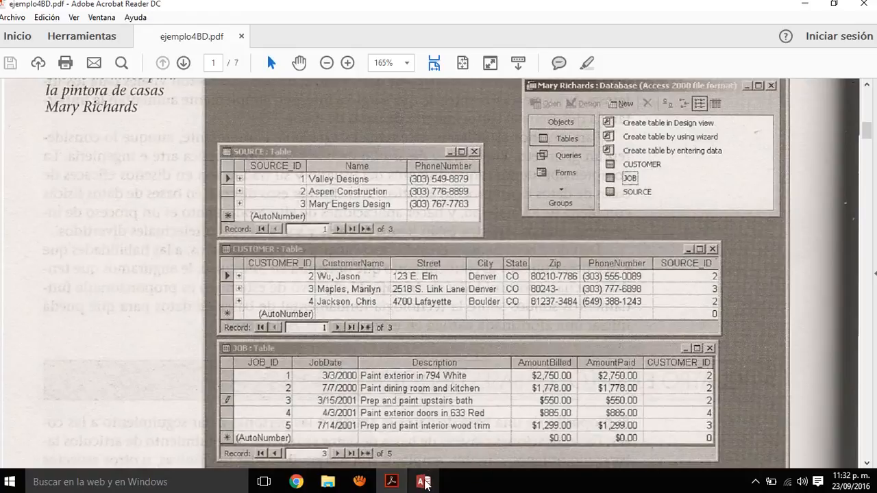
- Switch back to Access, save Tabla1 under the name fuente and open it in Design view
left_click(424, 482)
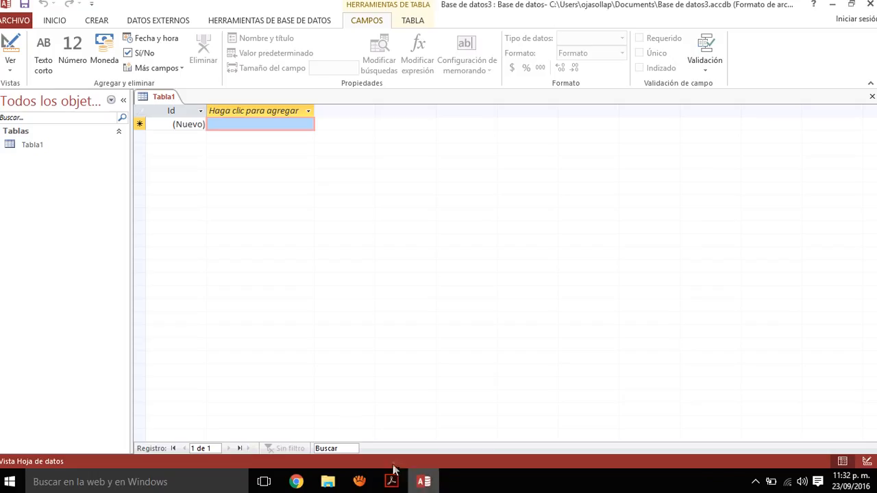
right_click(68, 150)
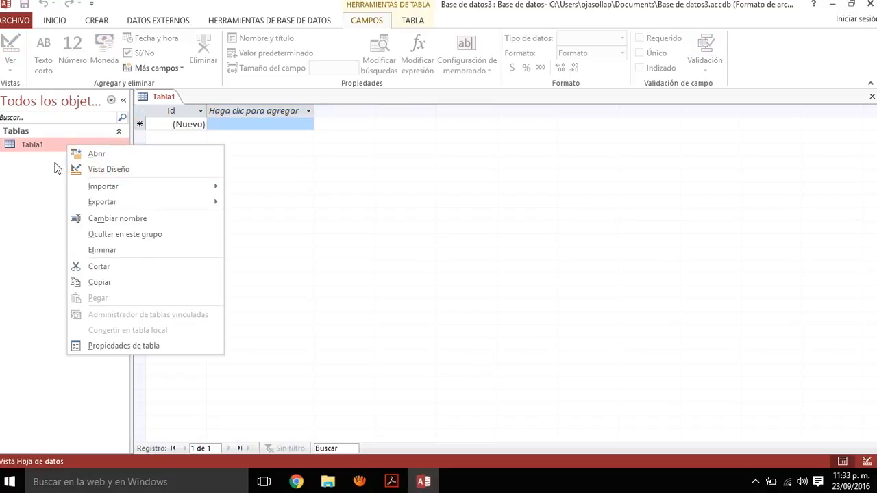
left_click(39, 189)
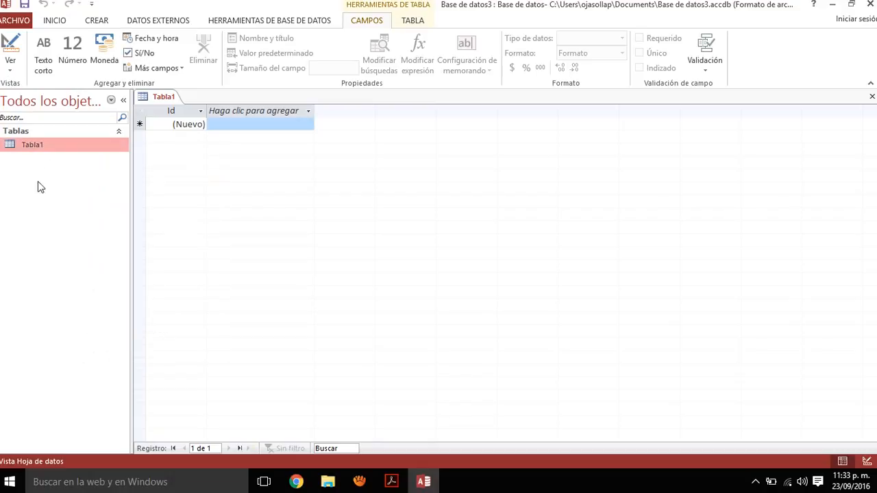
left_click(10, 65)
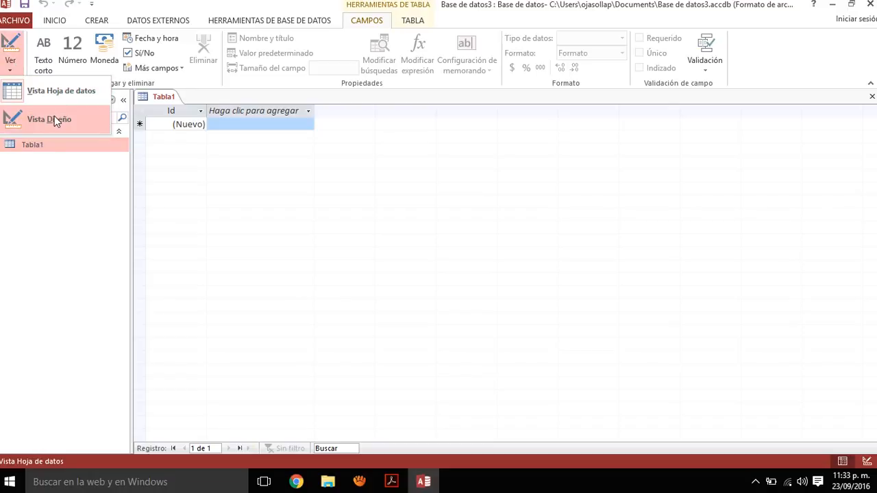
left_click(56, 120)
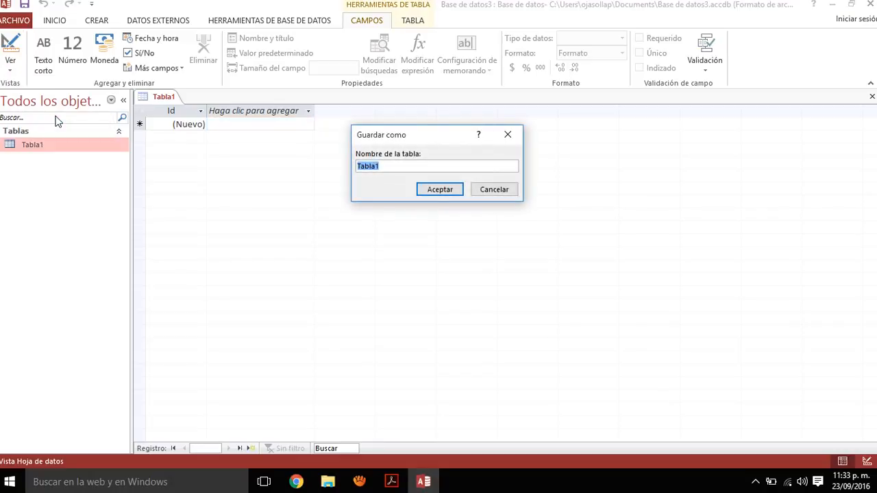
type("fuente")
left_click(442, 190)
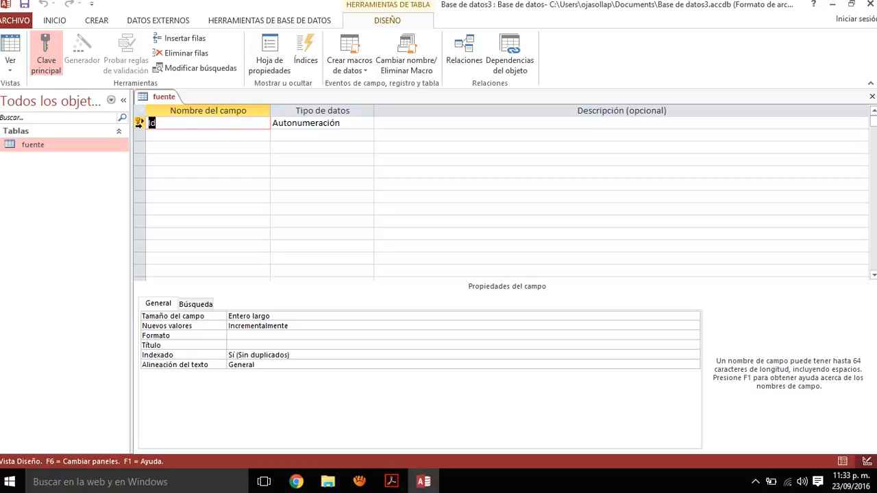
- Examine the Id field's available data types and its Tamaño del campo and Indexado properties
left_click(351, 124)
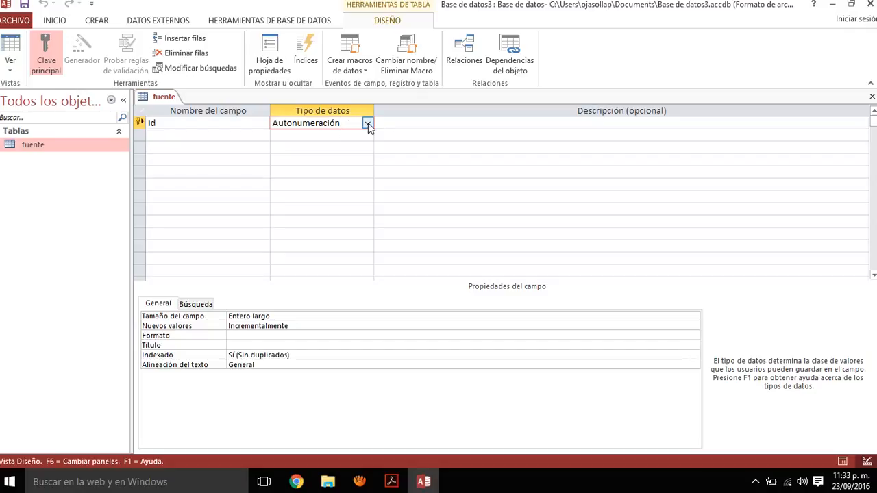
left_click(367, 123)
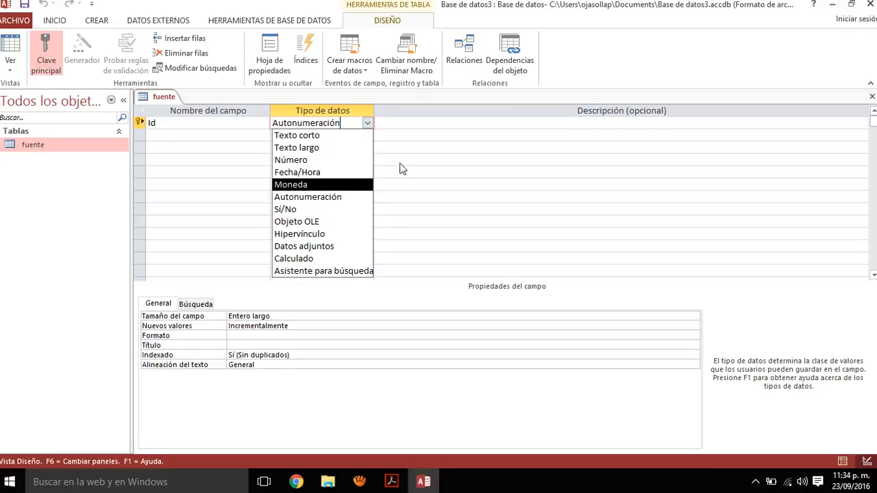
key("Escape")
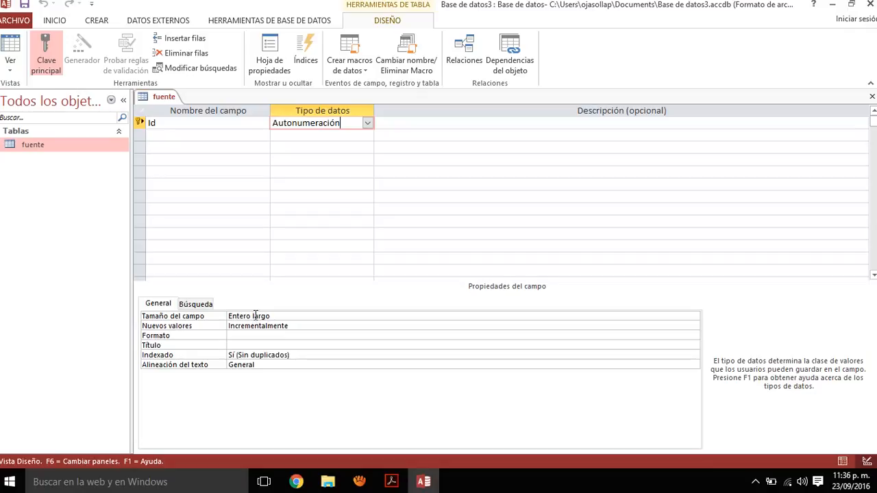
left_click(213, 320)
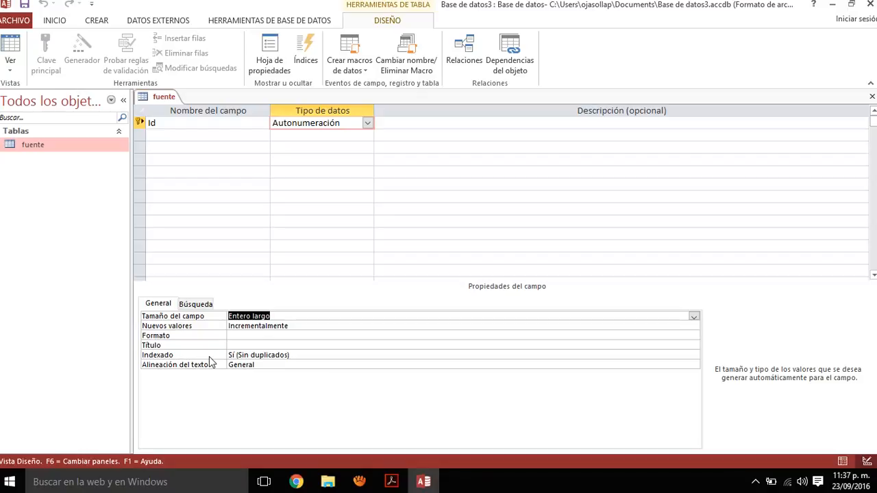
left_click(187, 355)
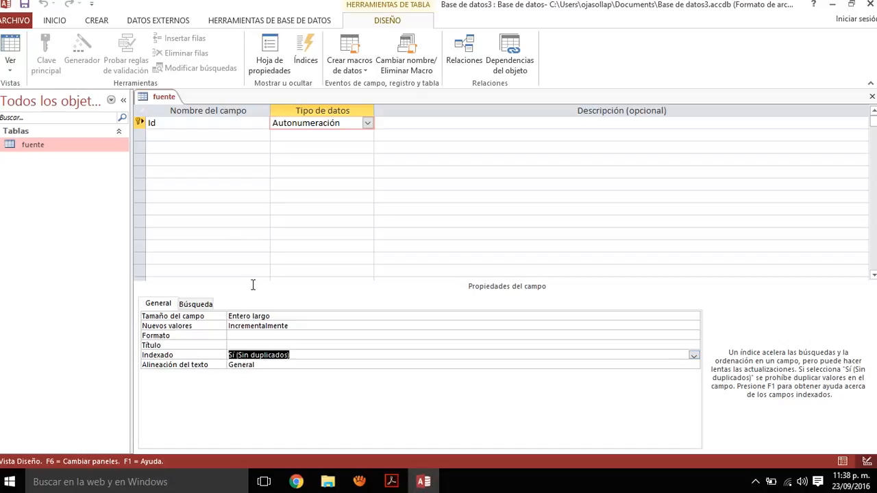
- Check the SOURCE table's columns in the PDF, then add a Compañia field of type Texto corto below Id
left_click(211, 138)
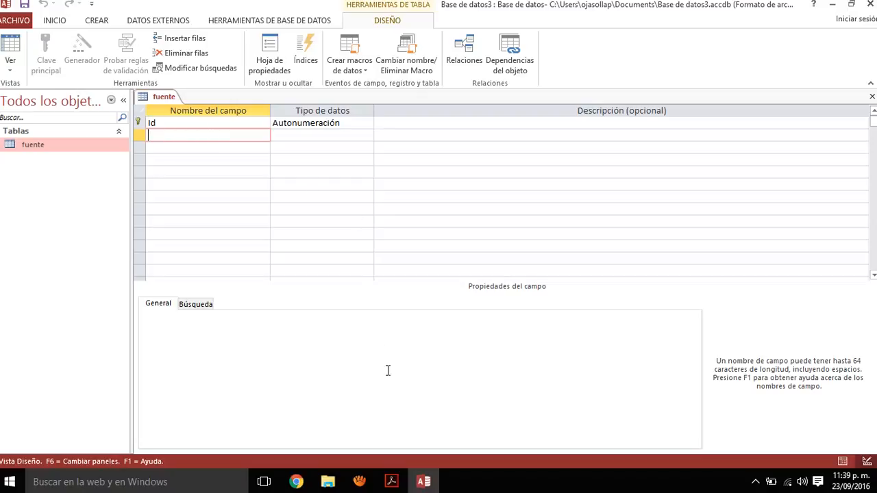
mouse_move(428, 481)
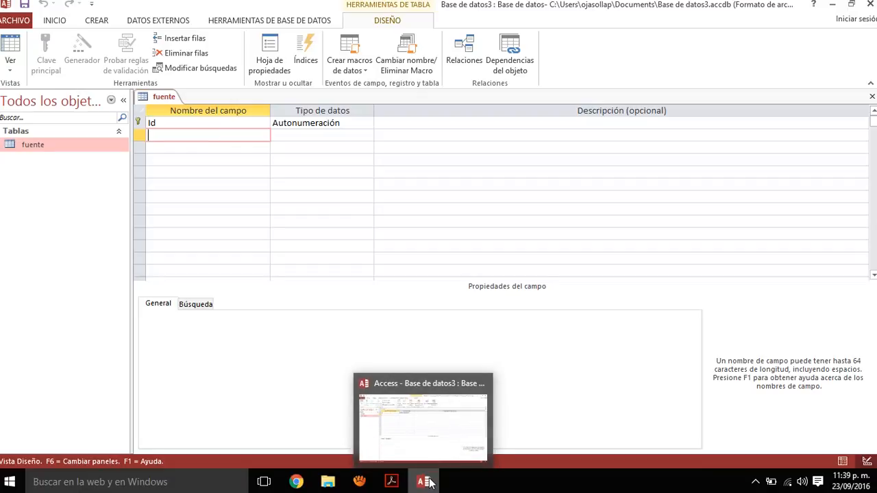
left_click(390, 482)
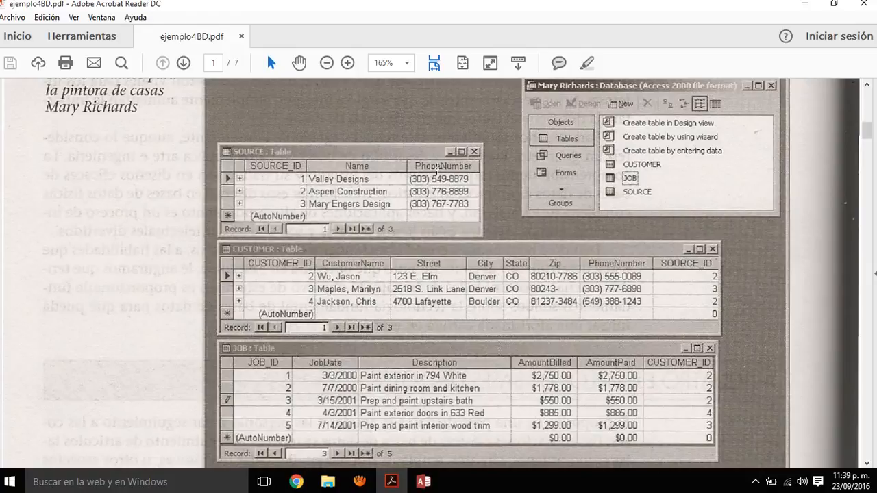
key("alt+Tab")
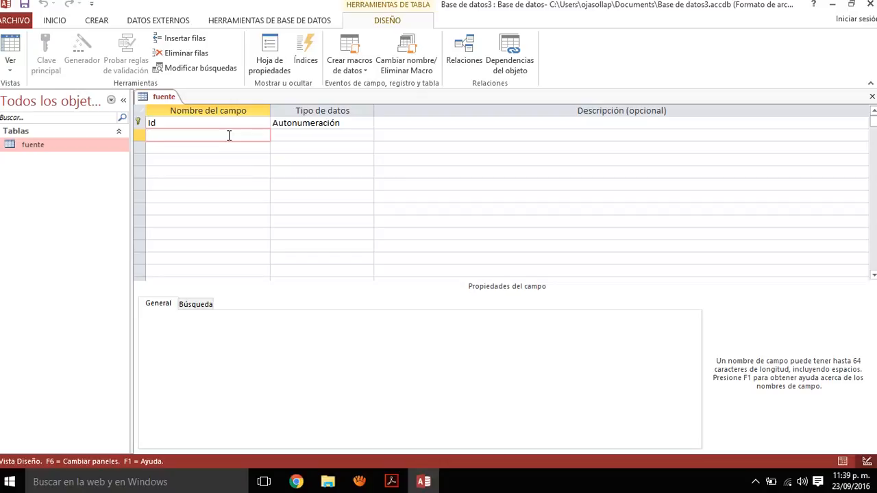
type("Compañia")
key("Tab")
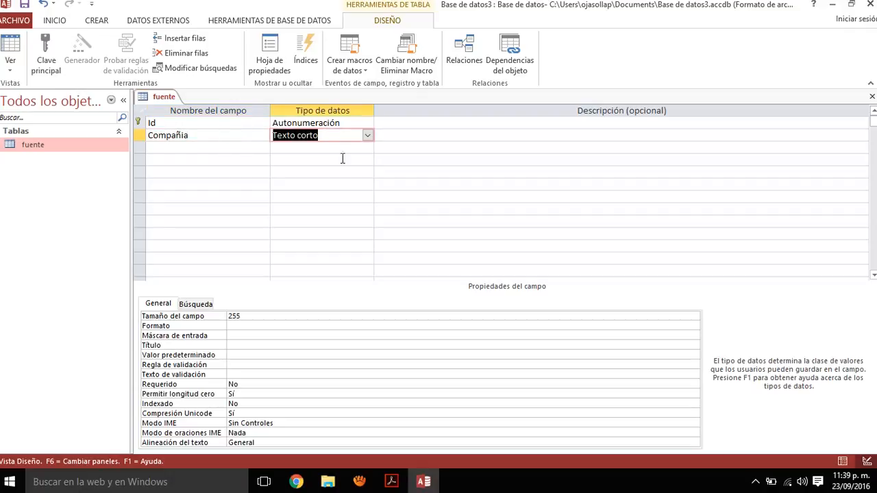
- Set the field size of Compañia to 50
left_click(261, 315)
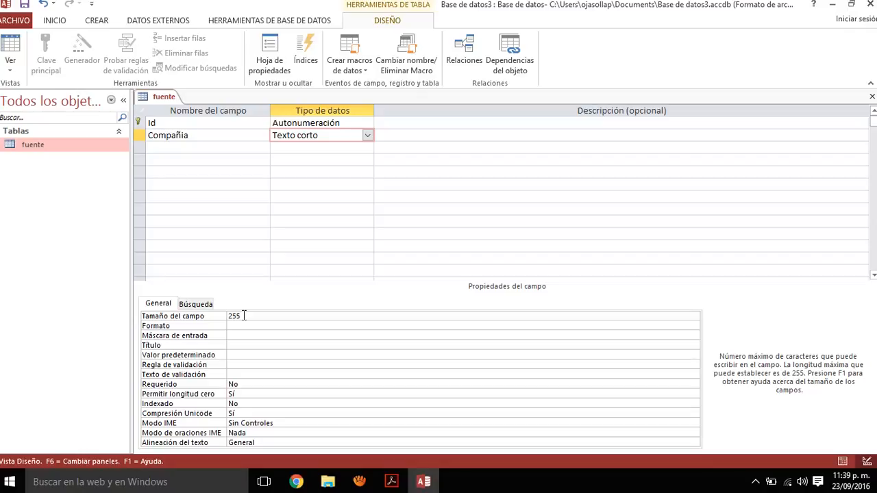
key("shift+Left")
key("shift+Left")
key("shift+Left")
type("50")
- Make the Compañia field required and set its Indexado property to Sí (Con duplicados)
left_click(212, 355)
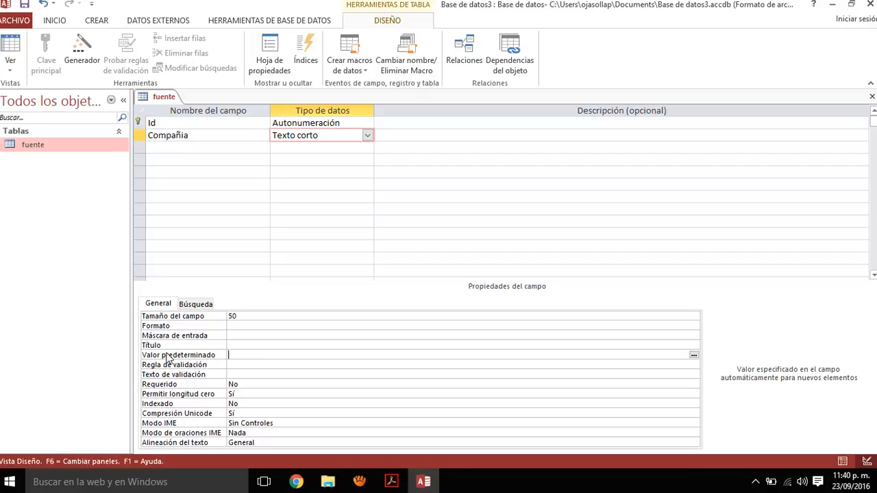
left_click(215, 385)
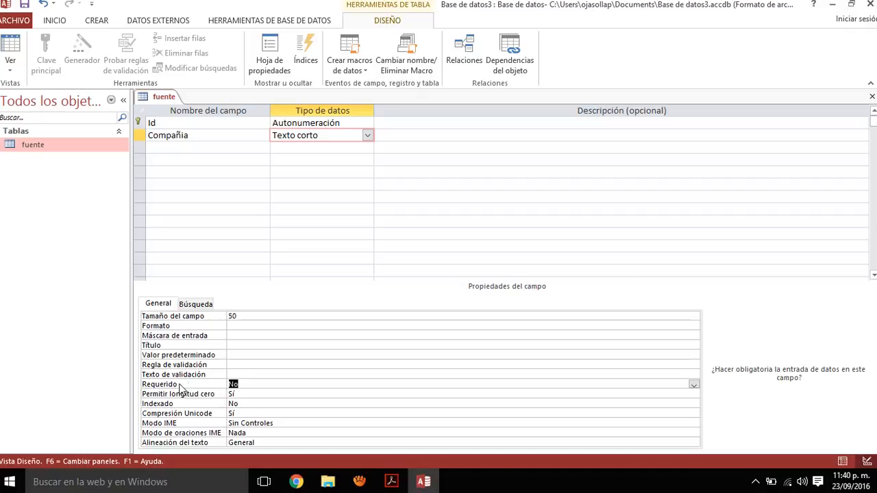
left_click(244, 384)
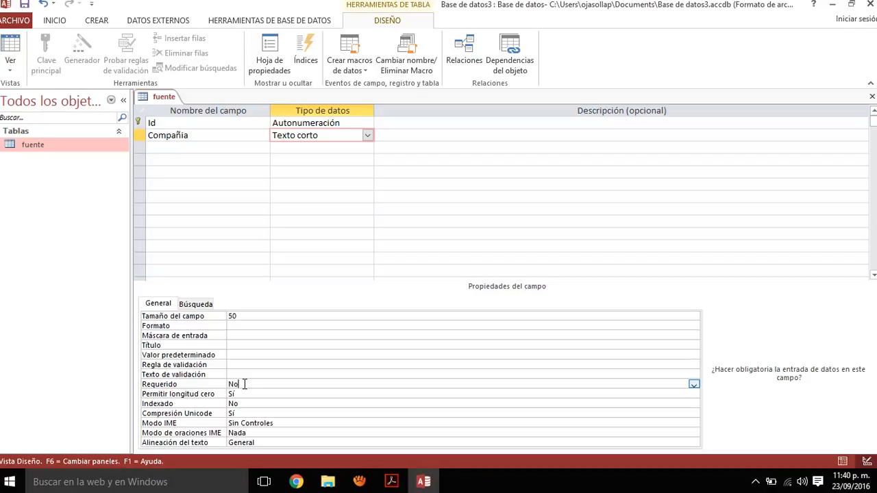
double_click(244, 384)
left_click(203, 407)
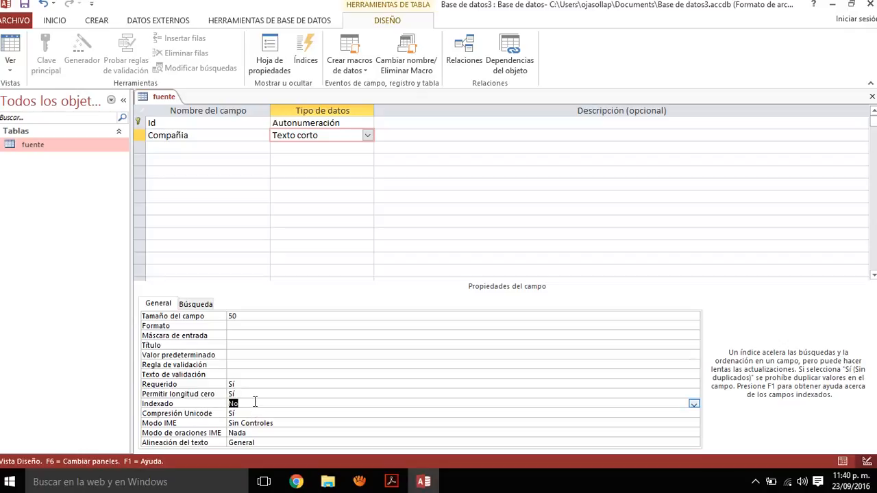
double_click(255, 402)
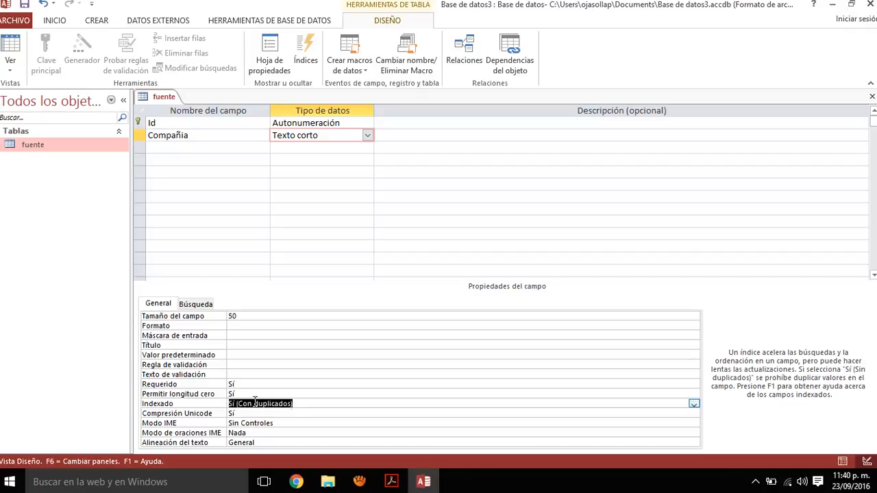
- Set the Indexado property of the Compañia field to Sí (Sin duplicados)
left_click(694, 403)
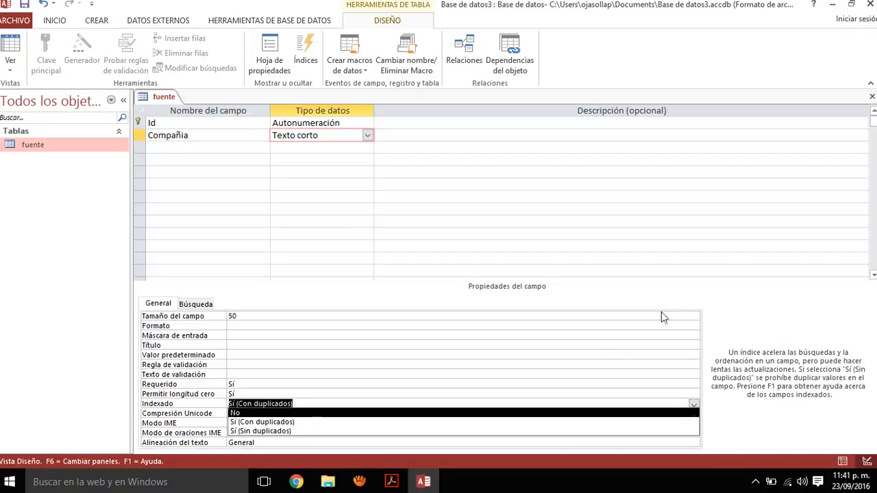
left_click(727, 316)
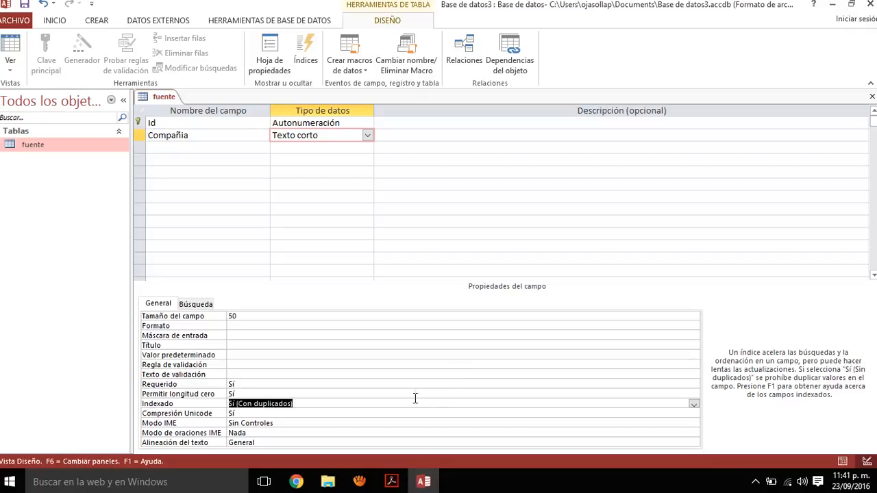
left_click(694, 404)
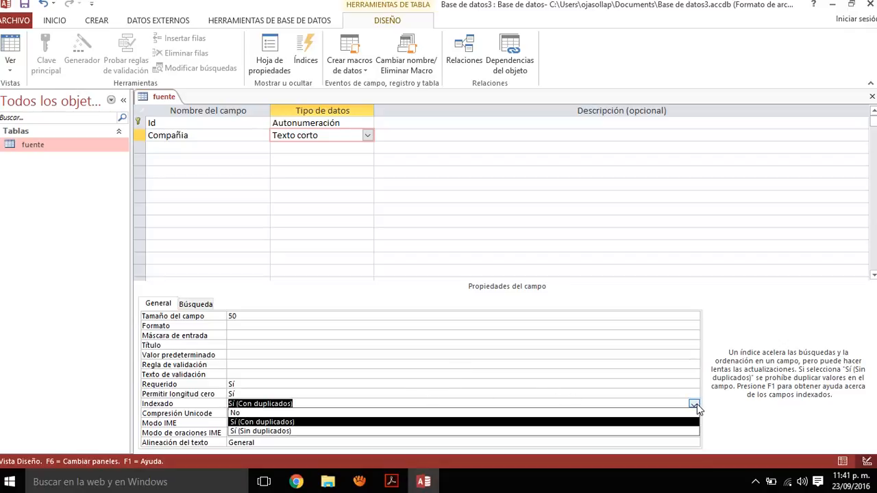
left_click(649, 433)
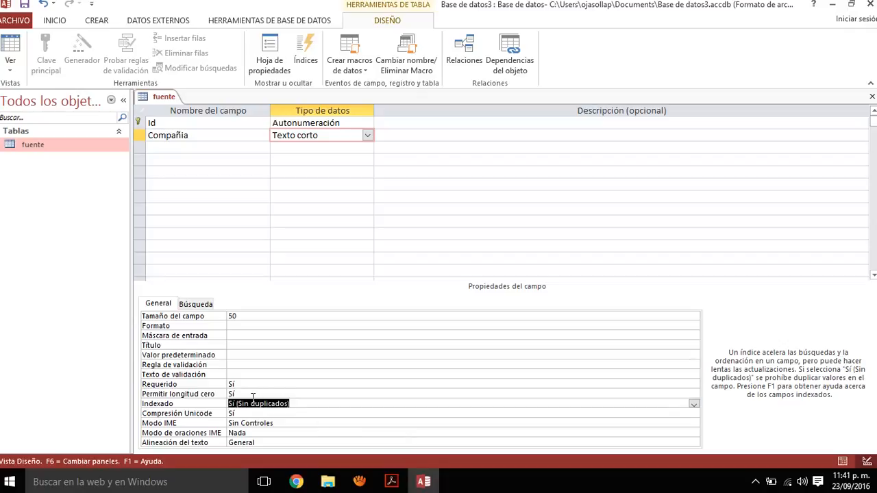
- Add a Telefono field of type Texto corto below Compañia
left_click(224, 146)
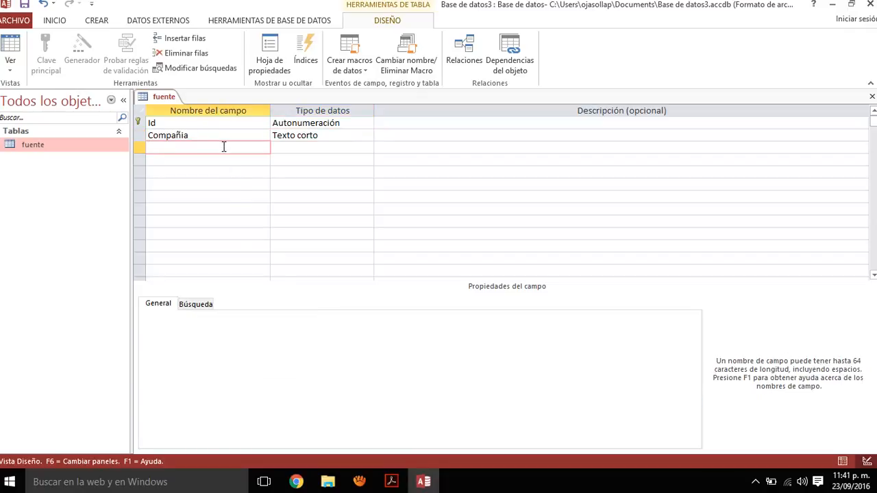
type("Telefono")
key("Tab")
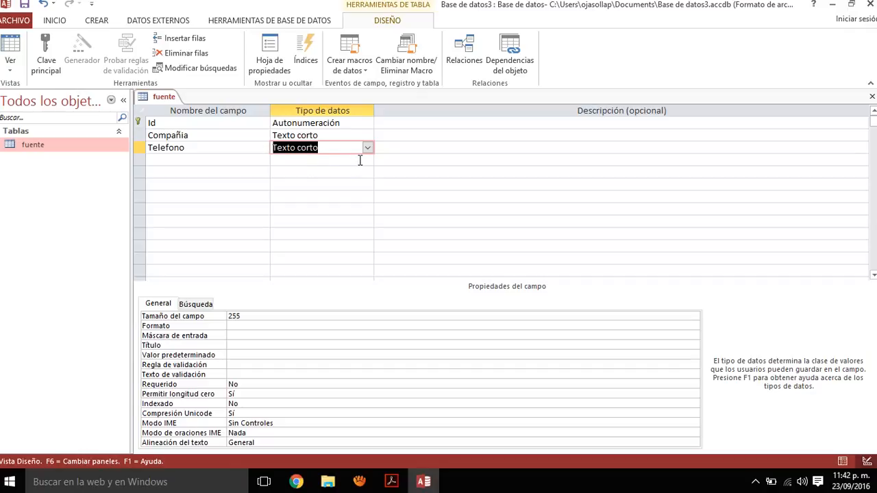
- Set the field size of Telefono to 15
left_click(252, 316)
key("BackSpace")
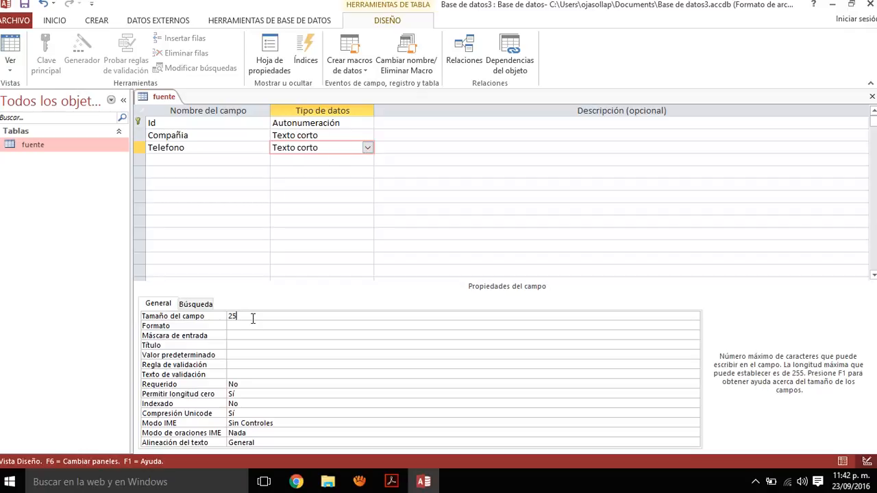
key("BackSpace")
key("BackSpace")
key("Return")
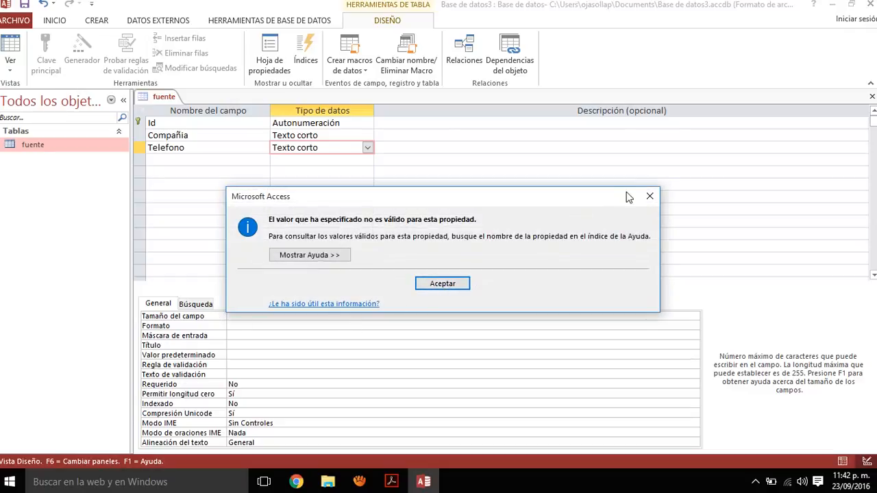
left_click(649, 196)
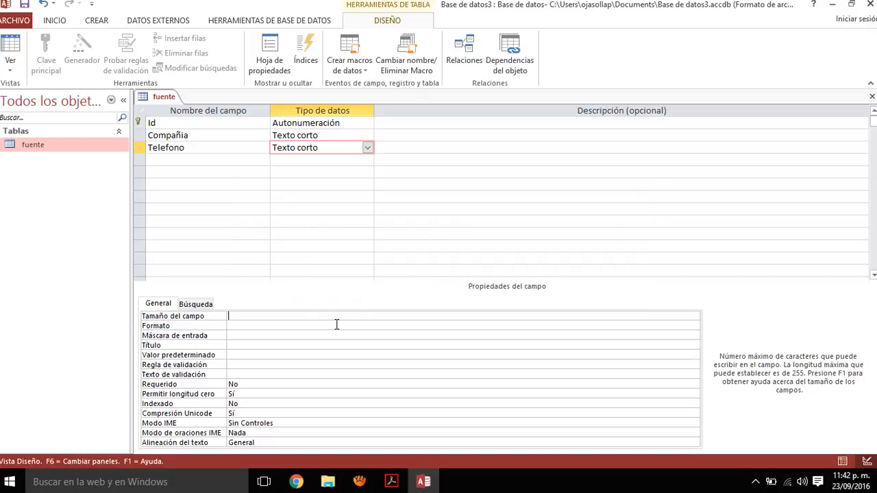
type("15")
- Check the Requerido and Indexado properties of Telefono, then save the fuente table
left_click(241, 384)
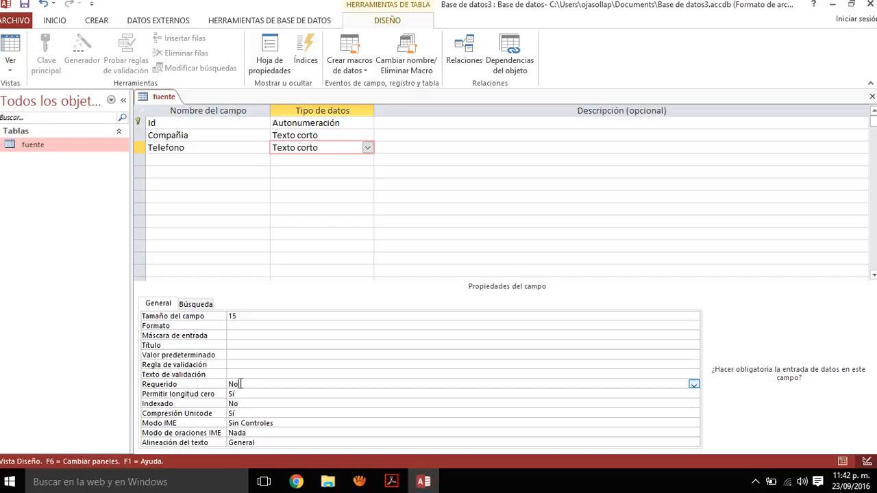
double_click(241, 384)
left_click(242, 403)
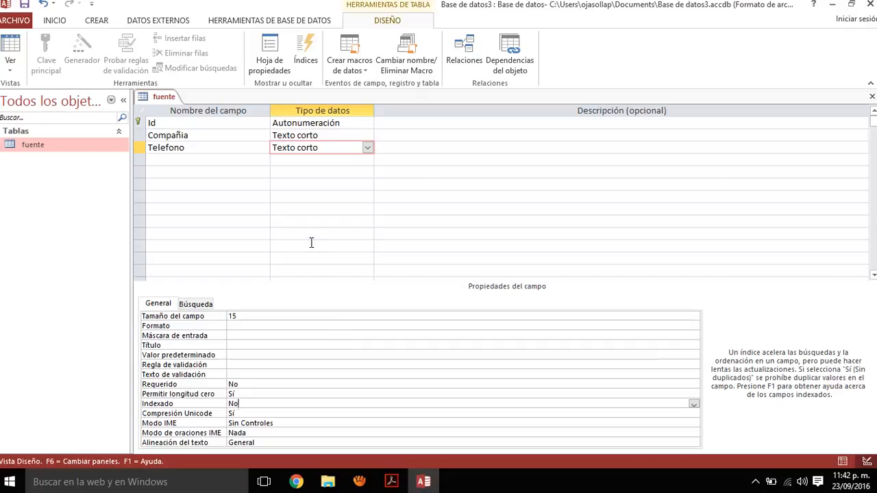
left_click(24, 5)
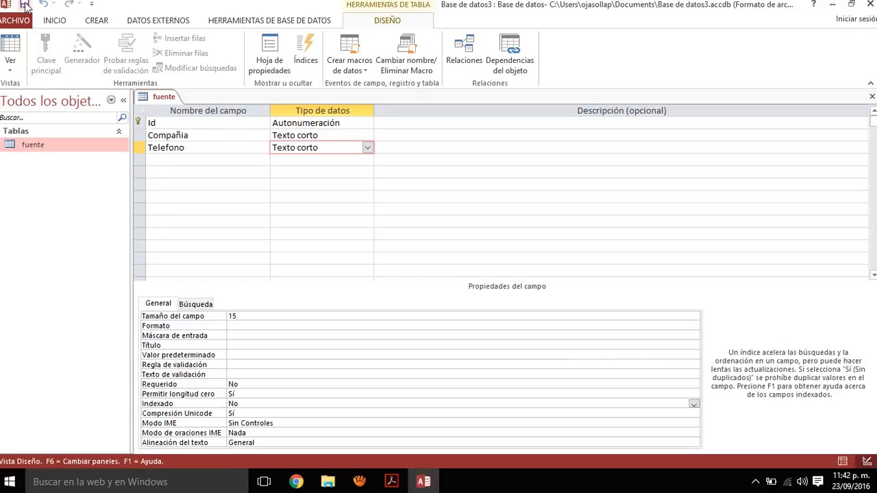
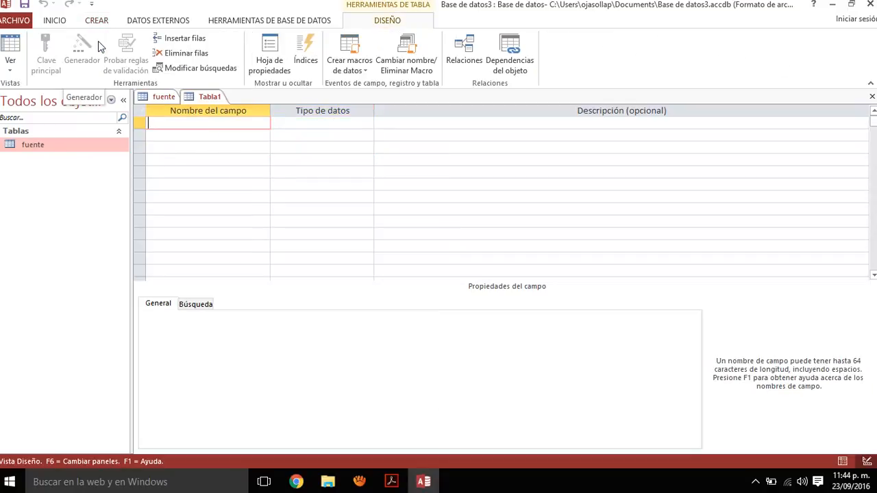
- Add an Id field of type Autonumeración as the first field of the new table
type("Id")
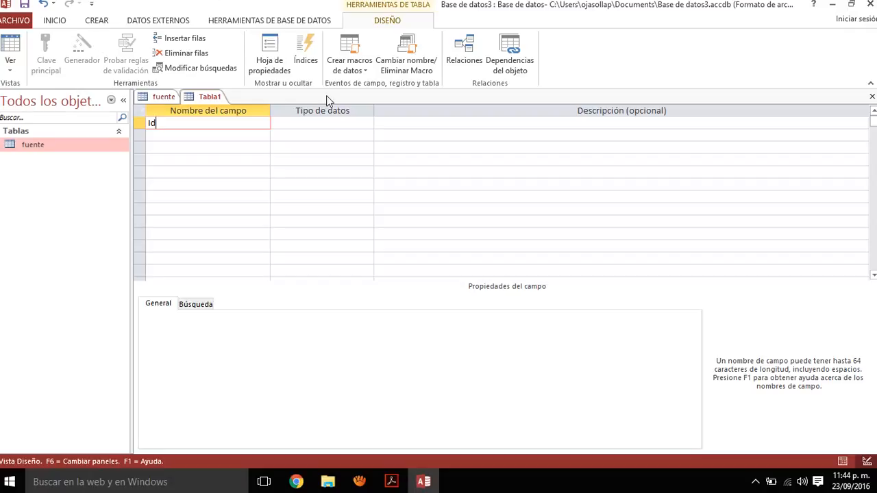
left_click(332, 122)
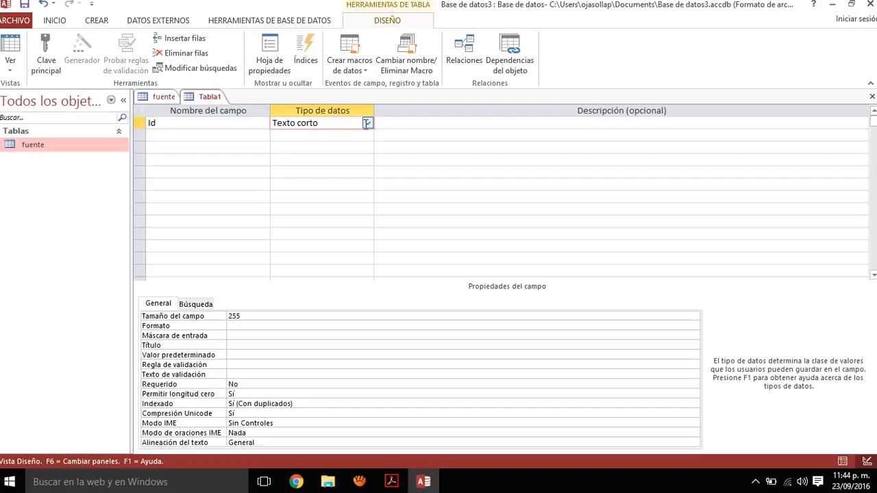
left_click(367, 123)
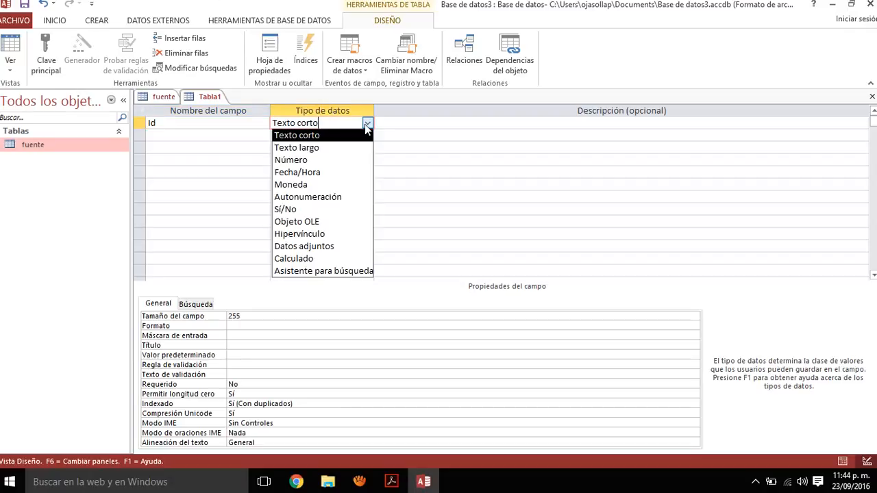
left_click(354, 197)
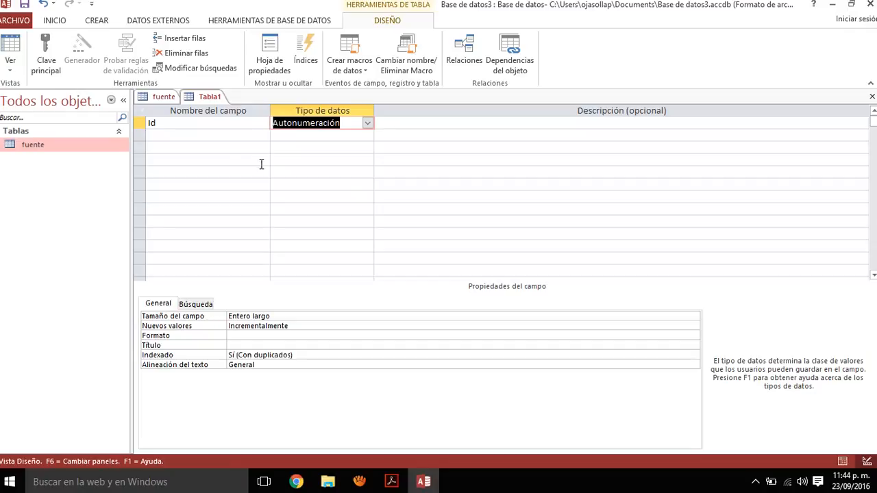
- Make the Id field the primary key of the new table
left_click(142, 127)
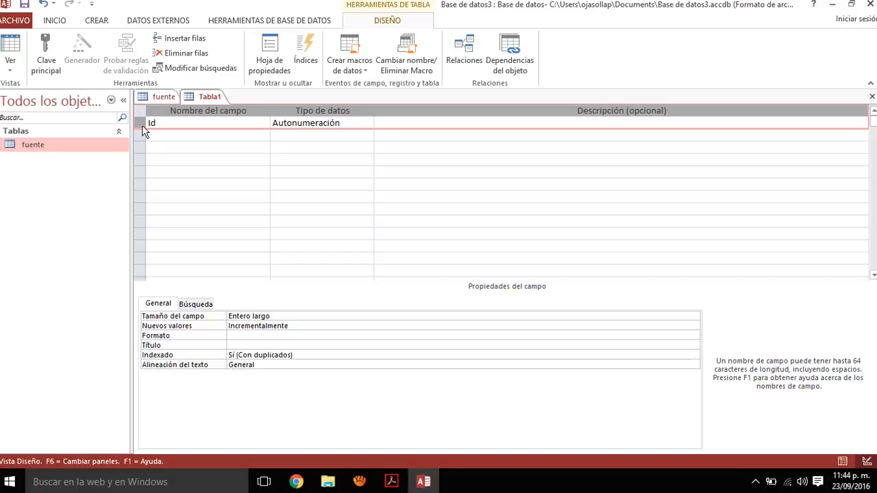
right_click(143, 132)
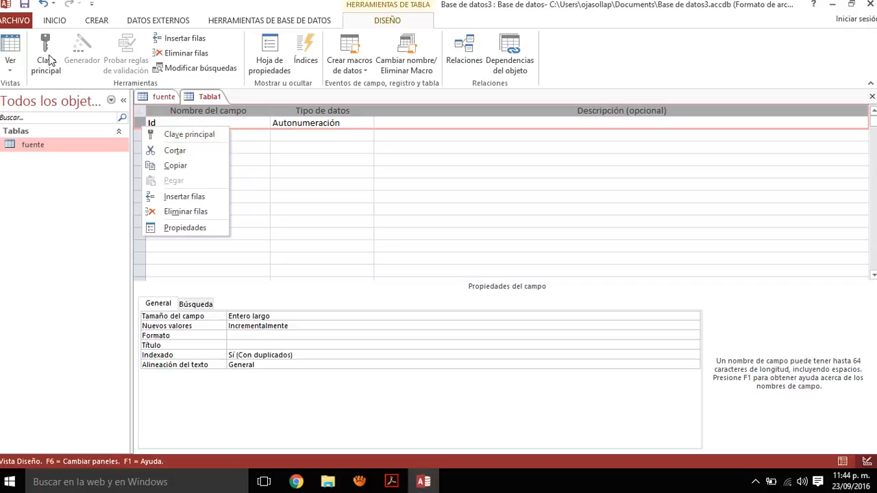
left_click(236, 125)
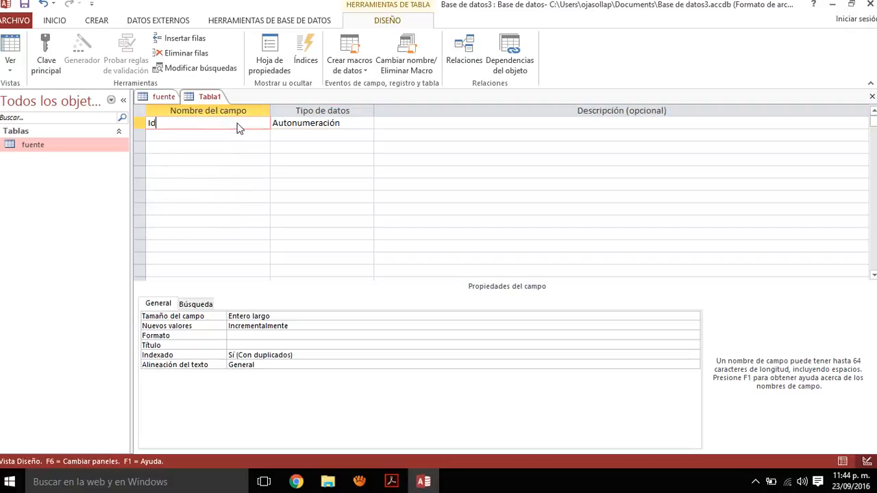
left_click(48, 52)
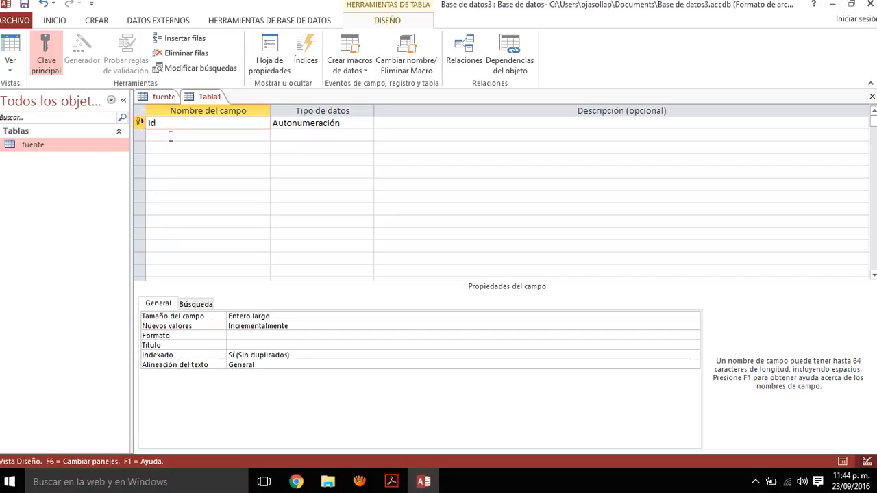
- Add a nombre field of type Texto corto below Id with a field size of 30
left_click(170, 136)
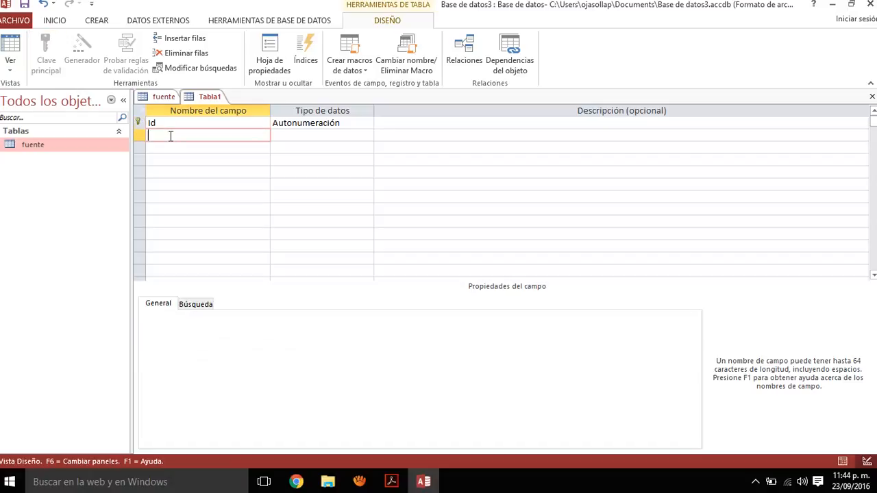
type("nombre")
left_click(295, 137)
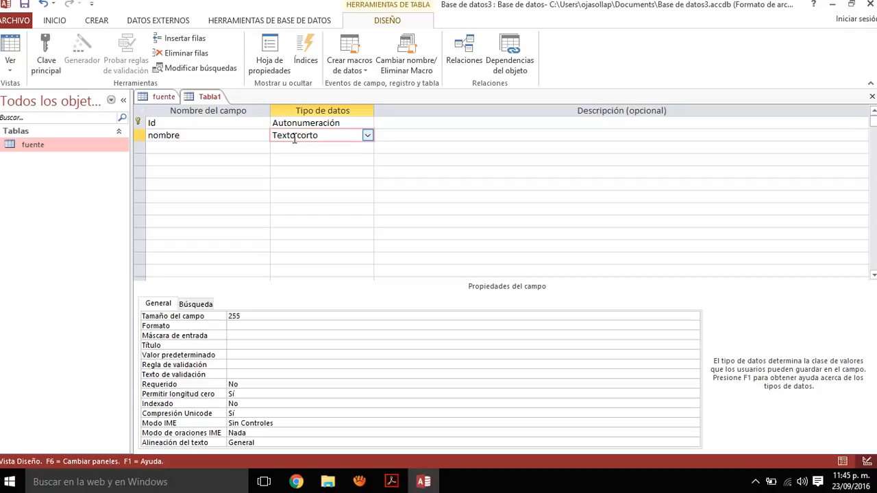
left_click(270, 315)
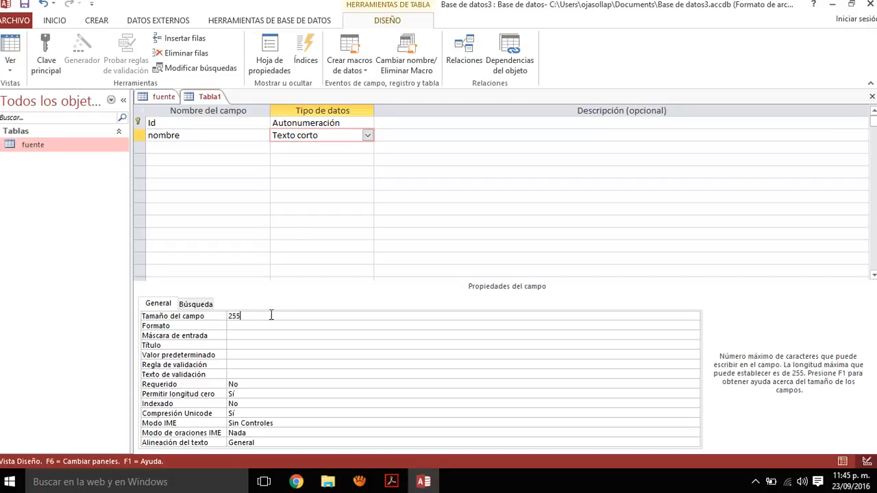
key("BackSpace")
key("BackSpace")
key("BackSpace")
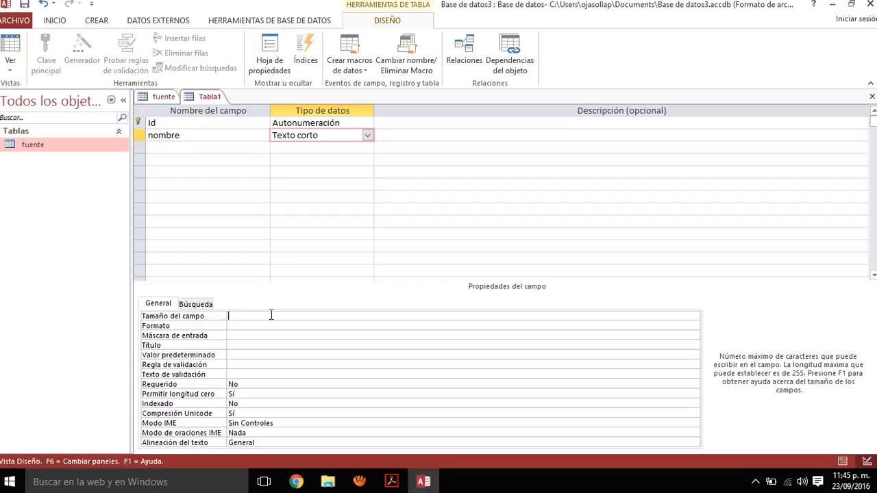
type("30")
- Make the nombre field required and set its Indexado property to Sí (Con duplicados)
left_click(265, 355)
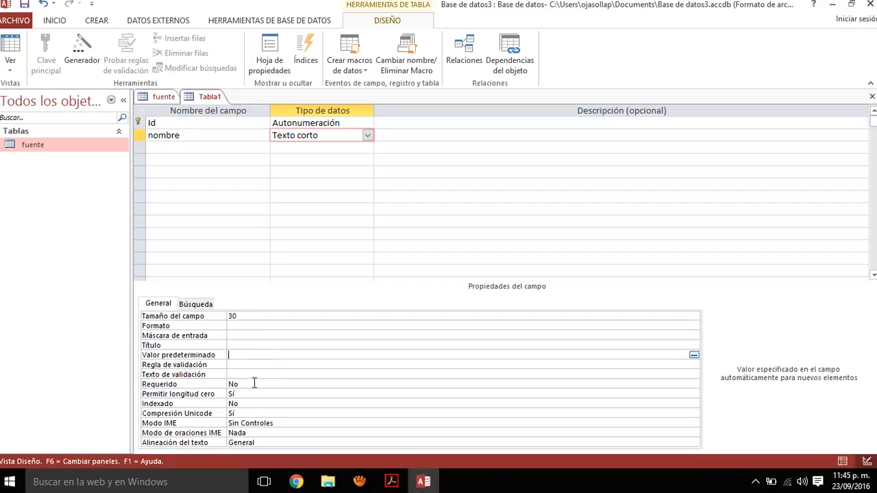
double_click(251, 383)
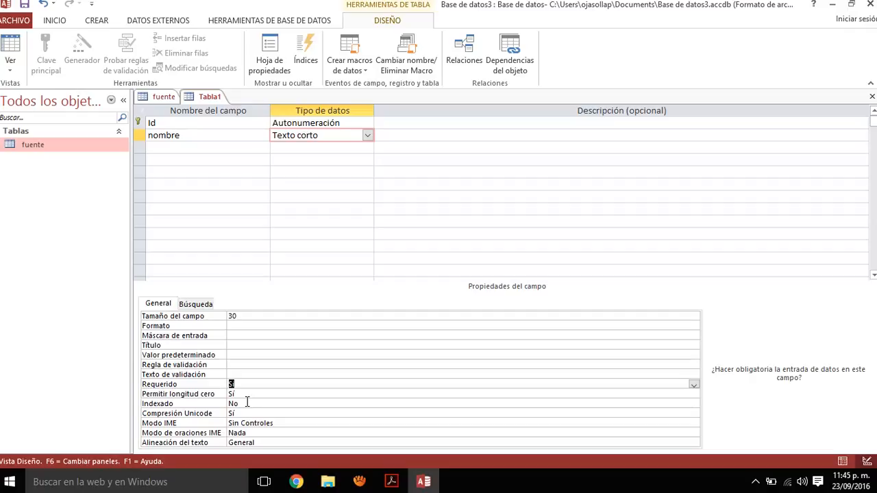
double_click(247, 402)
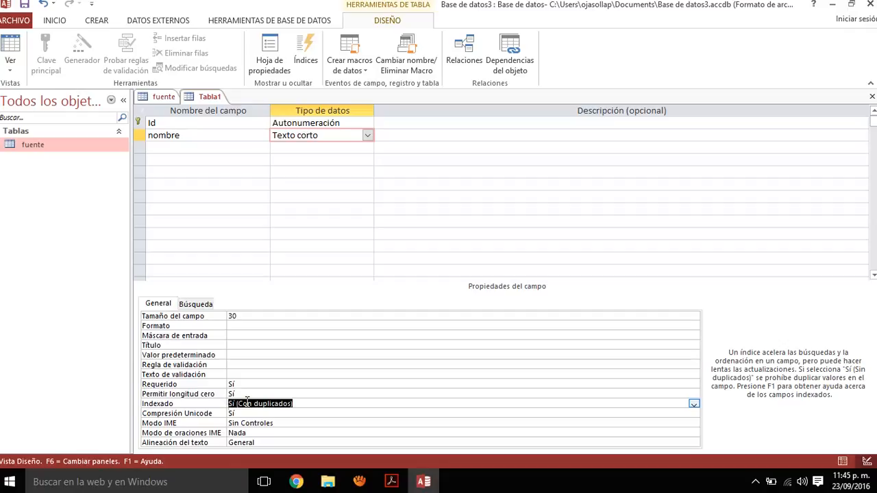
left_click(236, 355)
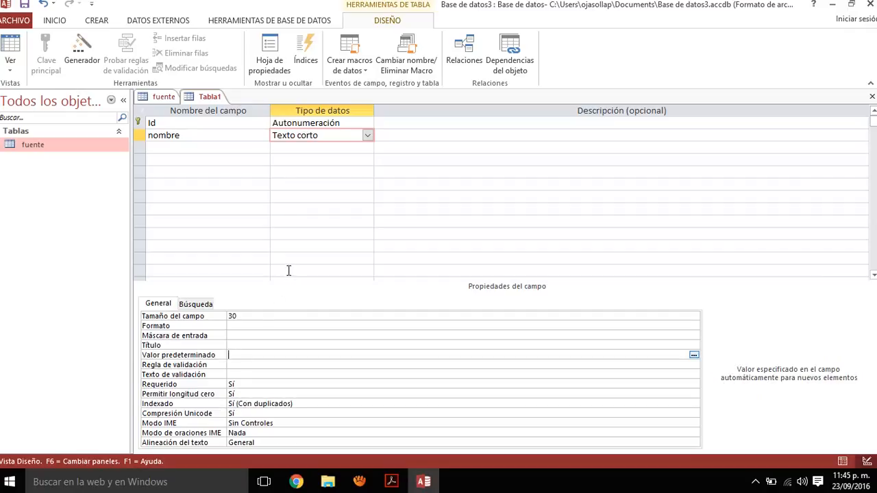
- Add a required calle field of type Texto corto below nombre with a field size of 30
left_click(239, 145)
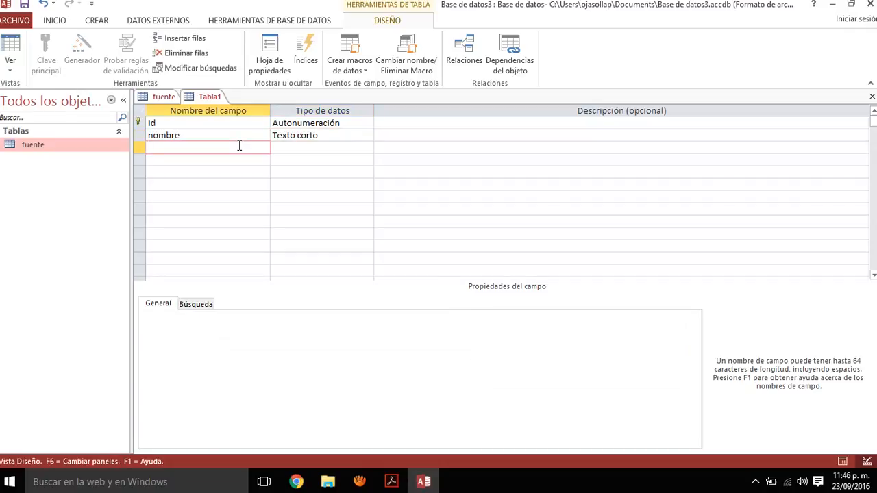
type("calle")
left_click(302, 146)
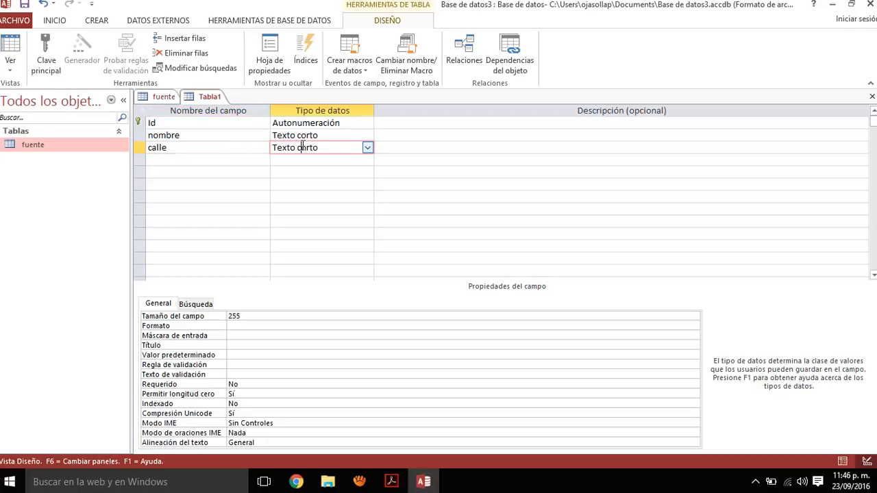
left_click(262, 316)
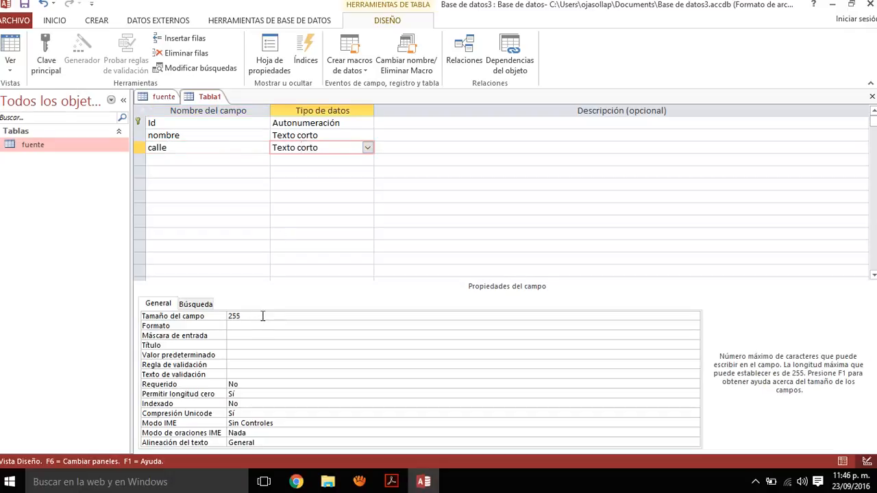
key("BackSpace")
key("BackSpace")
key("BackSpace")
type("30")
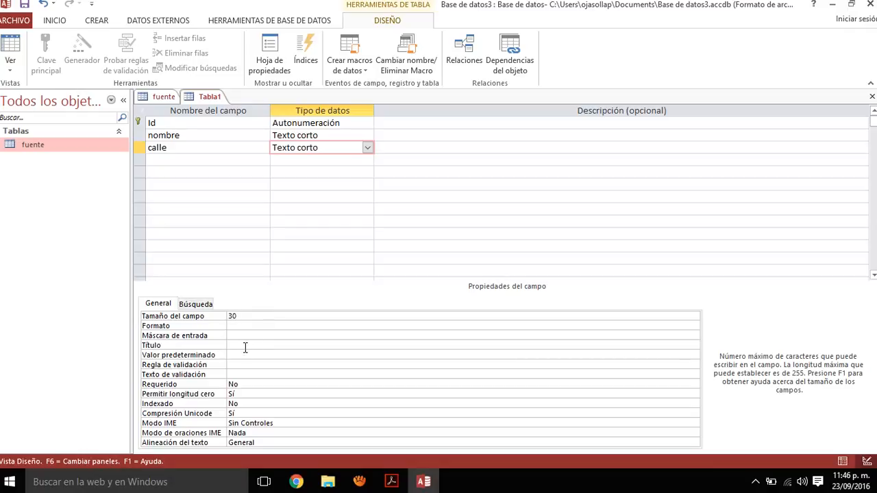
left_click(252, 385)
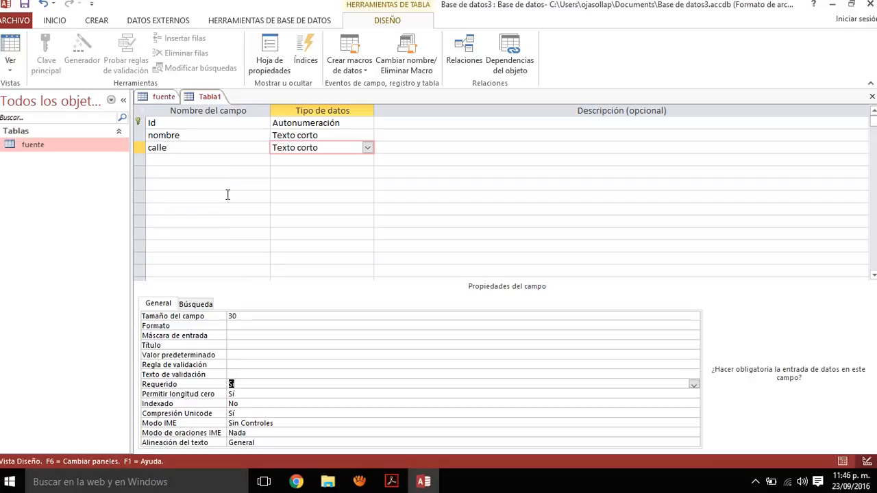
- Add a required numero field of type Texto corto below calle with a field size of 10
left_click(215, 160)
type("numero")
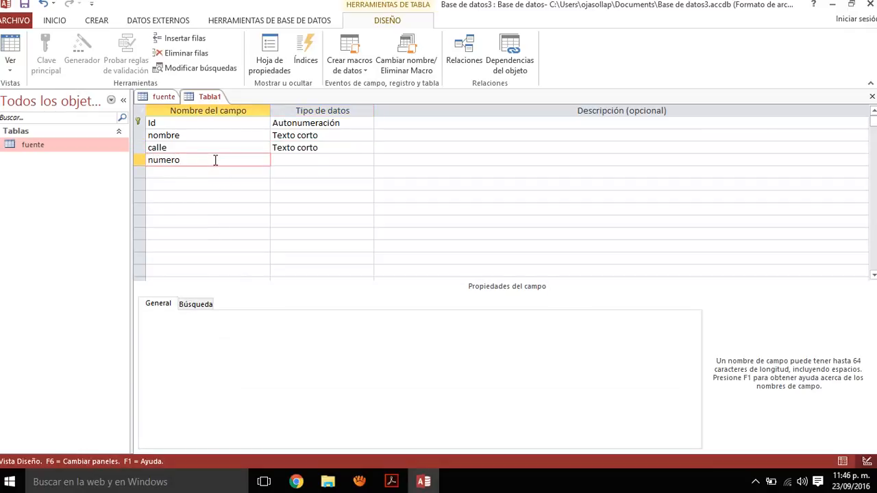
left_click(301, 160)
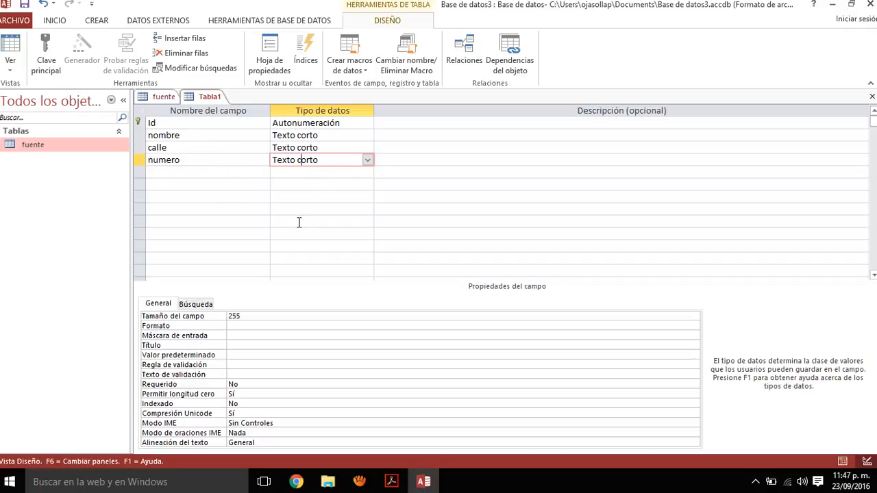
left_click(273, 315)
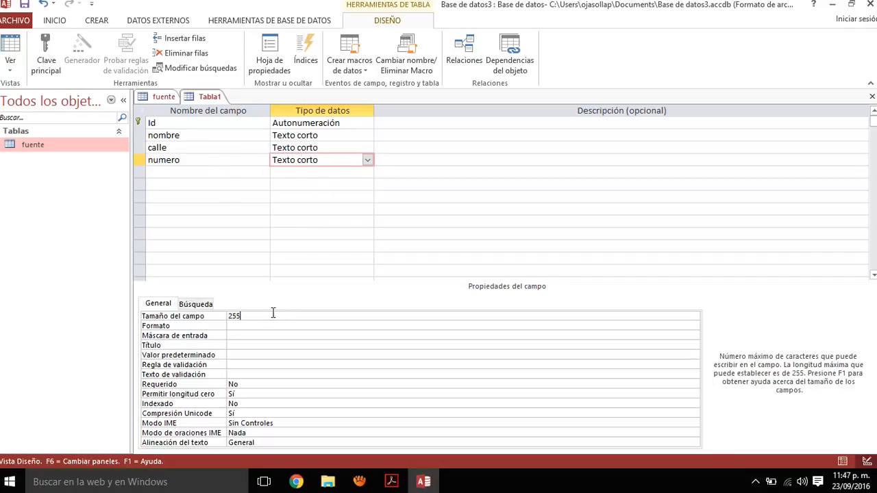
key("BackSpace")
key("BackSpace")
key("BackSpace")
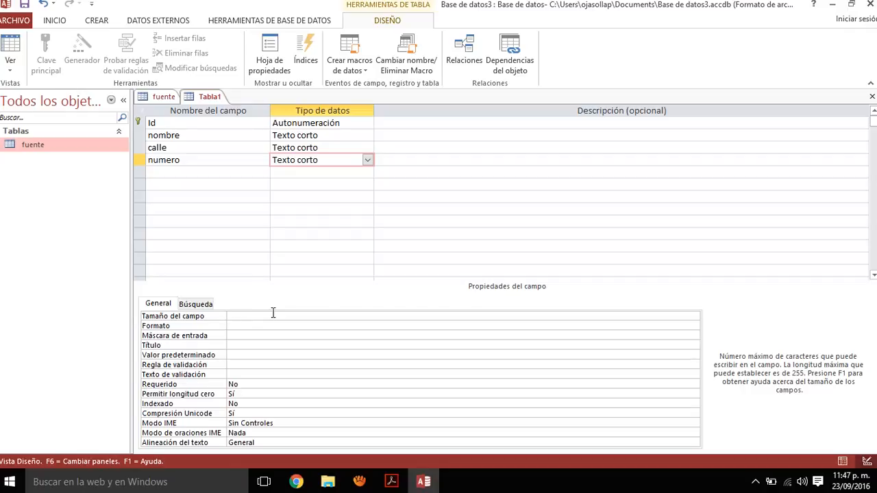
type("10")
double_click(253, 384)
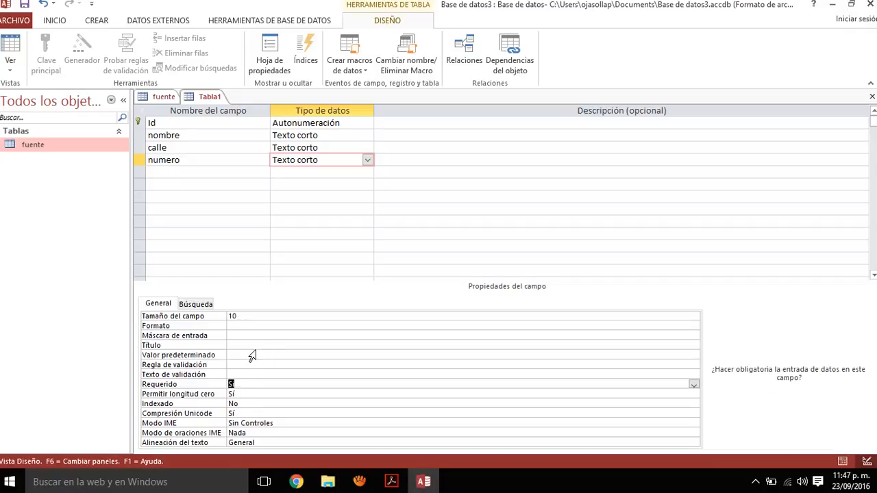
- Add a required ciudad field of type Texto corto below numero with a field size of 30
left_click(230, 172)
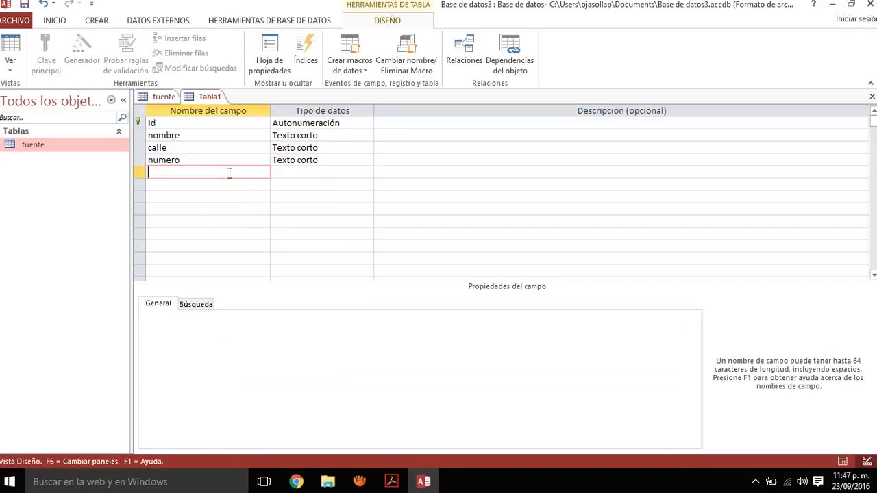
type("ciudad")
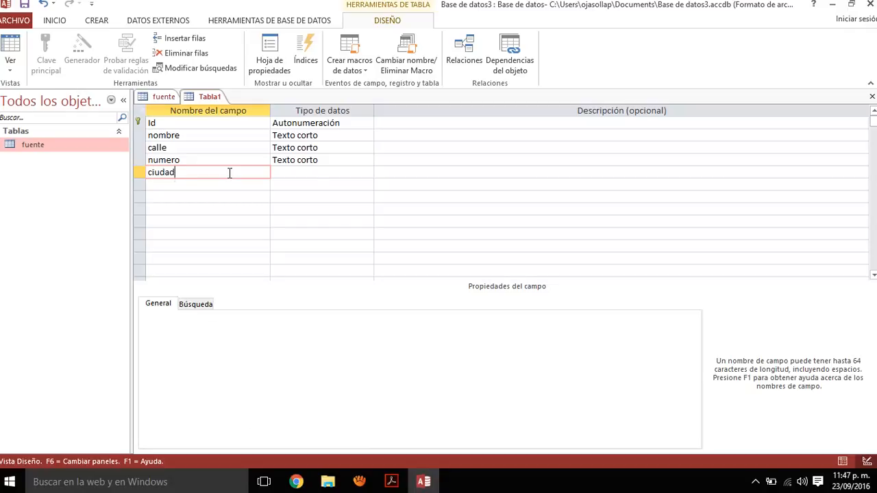
key("Tab")
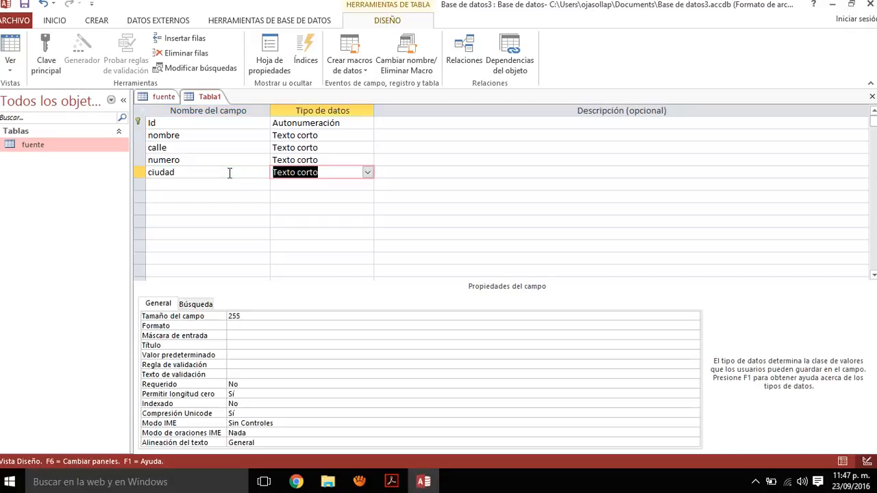
left_click(257, 316)
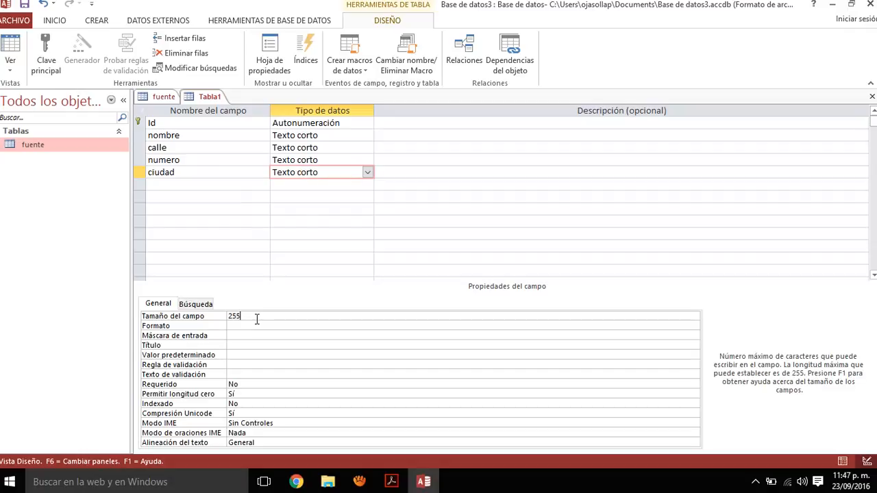
key("BackSpace")
key("BackSpace")
key("BackSpace")
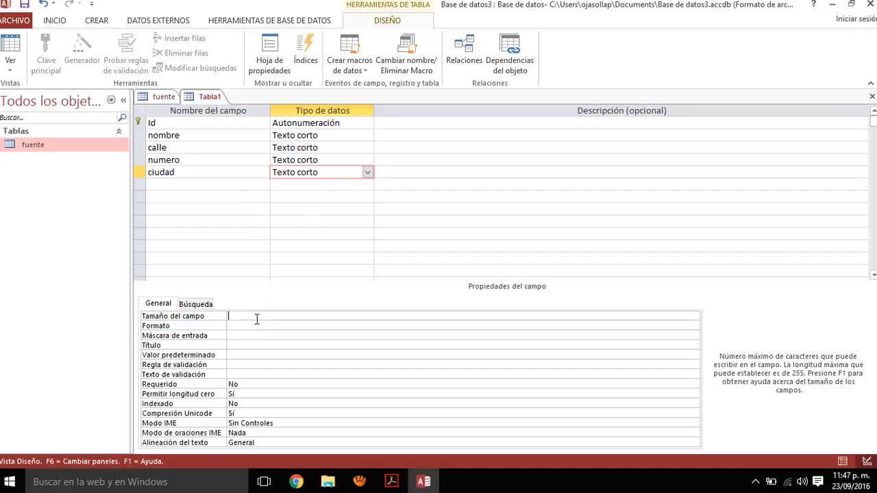
type("30")
double_click(243, 382)
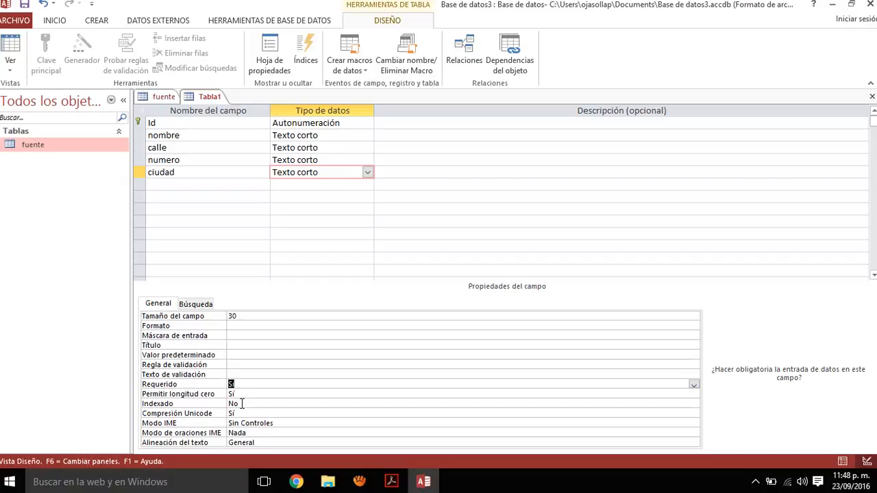
- Add a required Estado field of type Texto corto below ciudad with a field size of 30
left_click(234, 188)
type("Estadp")
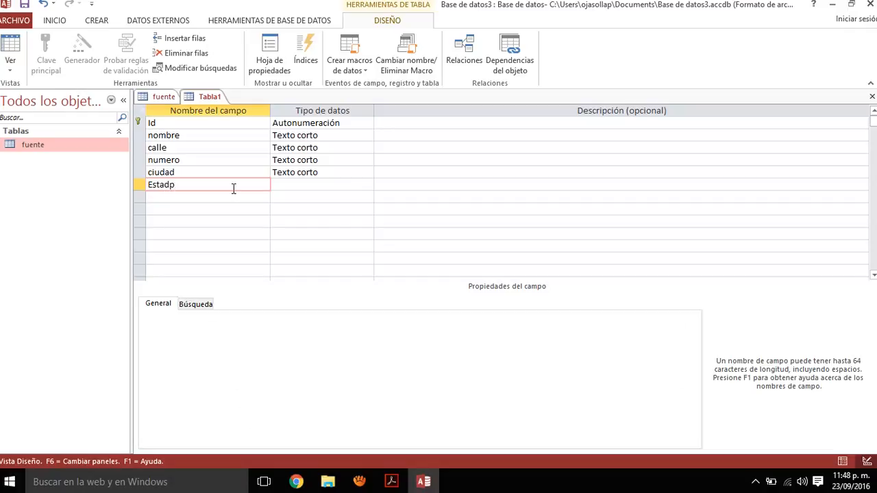
key("BackSpace")
type("o")
left_click(281, 184)
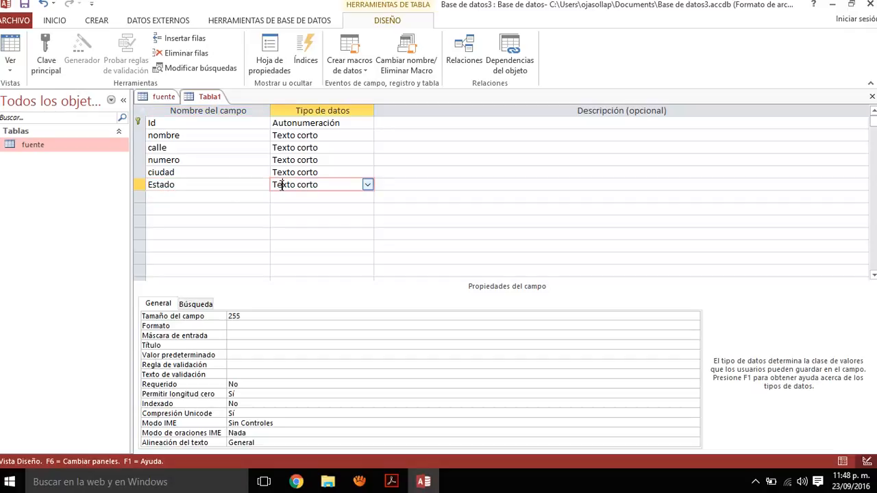
left_click(250, 316)
key("BackSpace")
key("BackSpace")
key("BackSpace")
type("30")
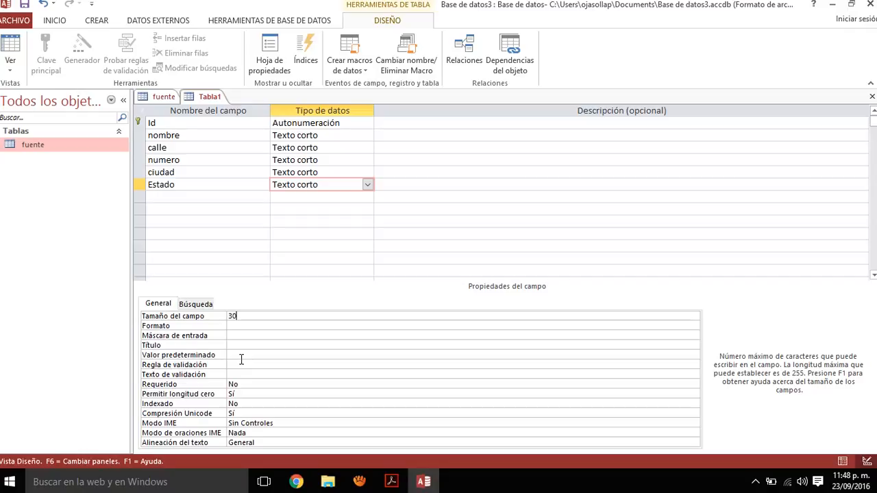
double_click(247, 384)
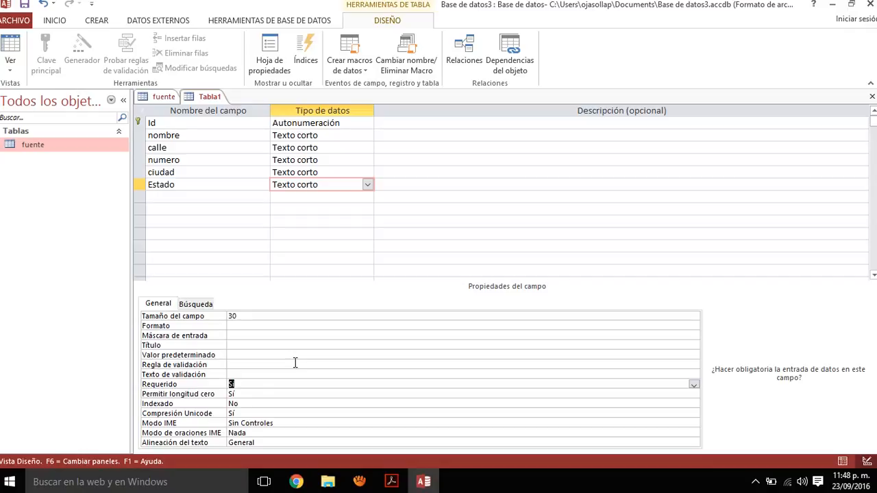
- Add a cp field below Estado and rename the Estado field as estado in lowercase
left_click(230, 197)
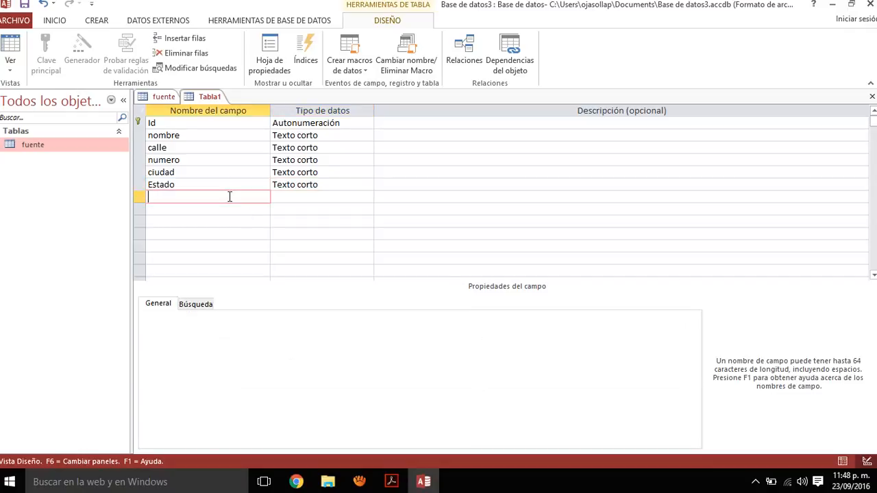
type("cp")
key("Up")
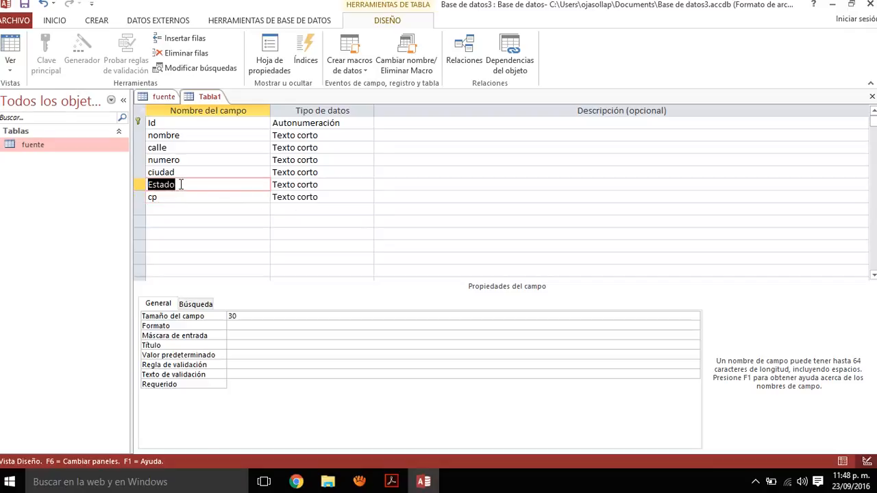
left_click(181, 185)
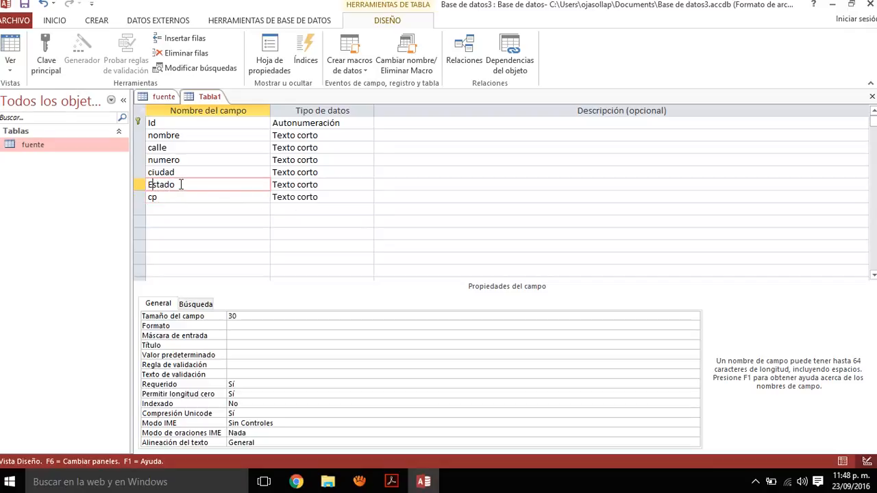
key("Home")
key("Delete")
type("e")
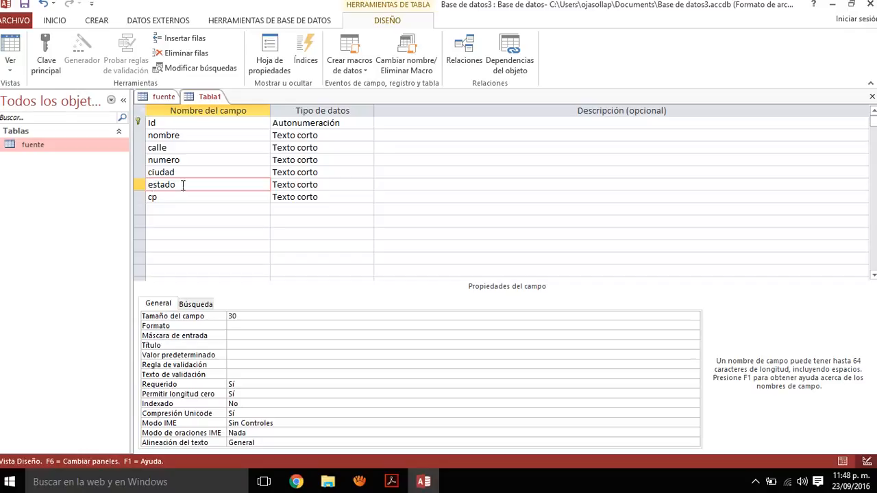
- Set the cp field's data type to Número with a field size of Entero
left_click(291, 209)
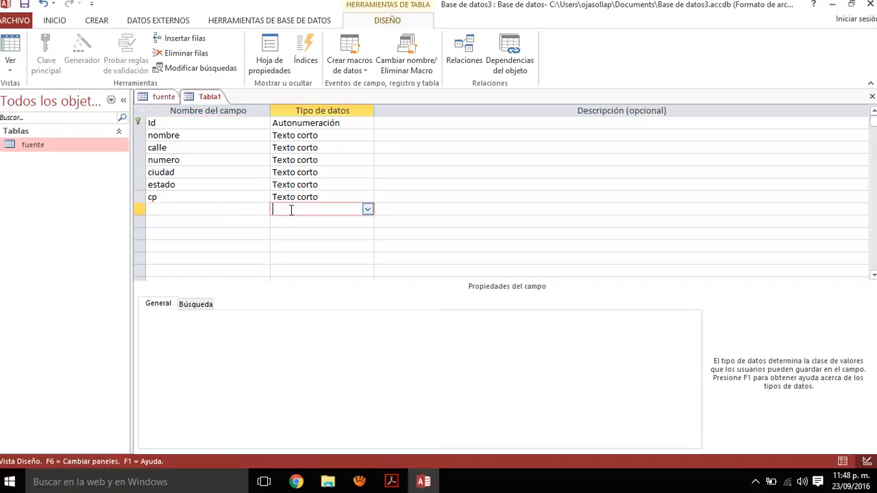
left_click(312, 193)
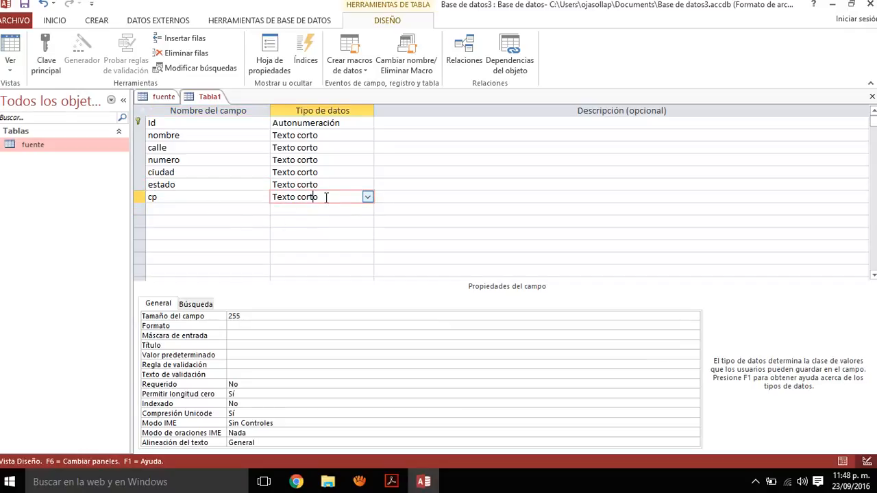
left_click(367, 198)
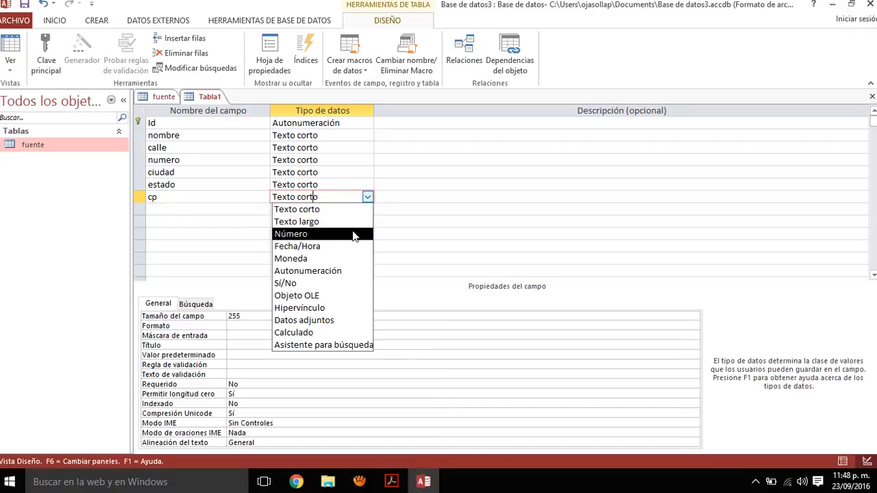
left_click(353, 234)
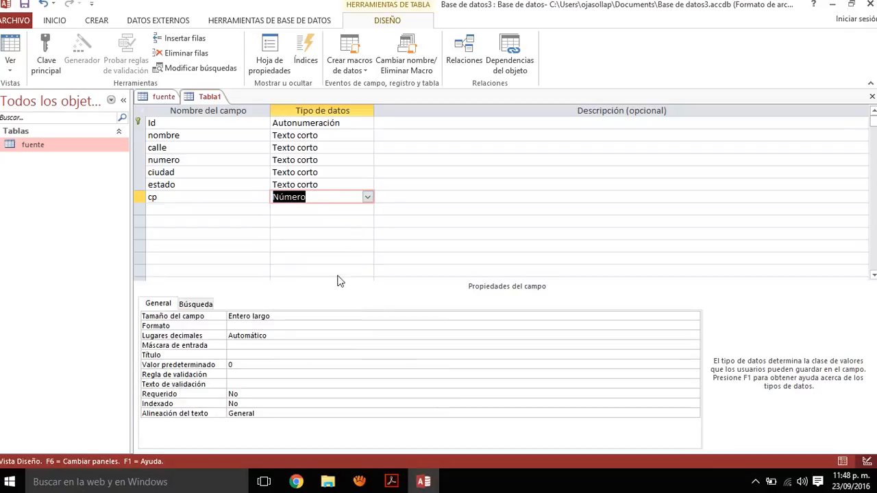
left_click(325, 315)
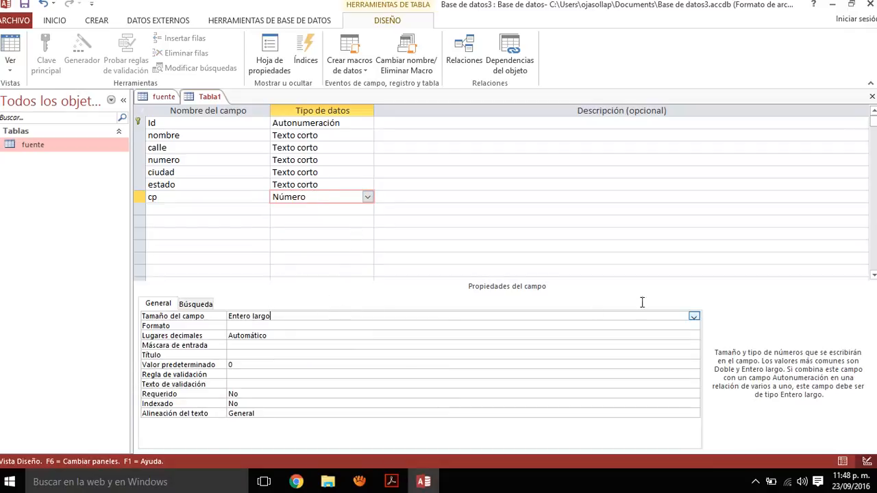
left_click(693, 316)
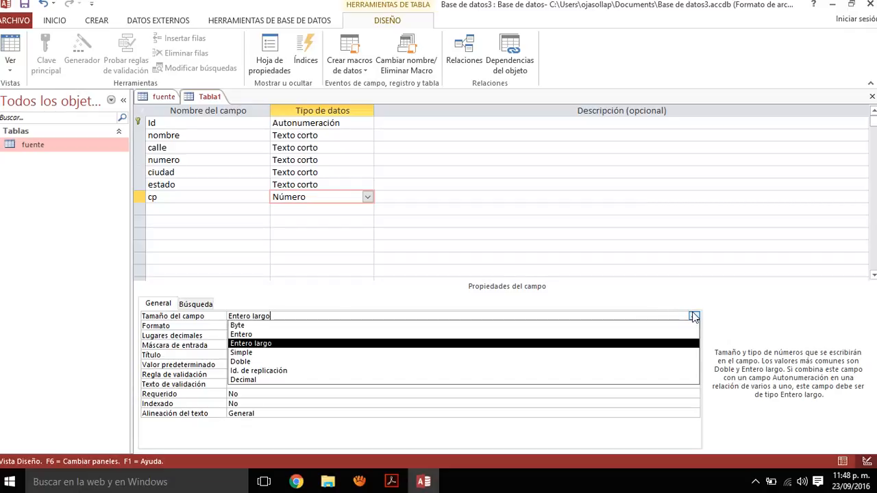
left_click(635, 334)
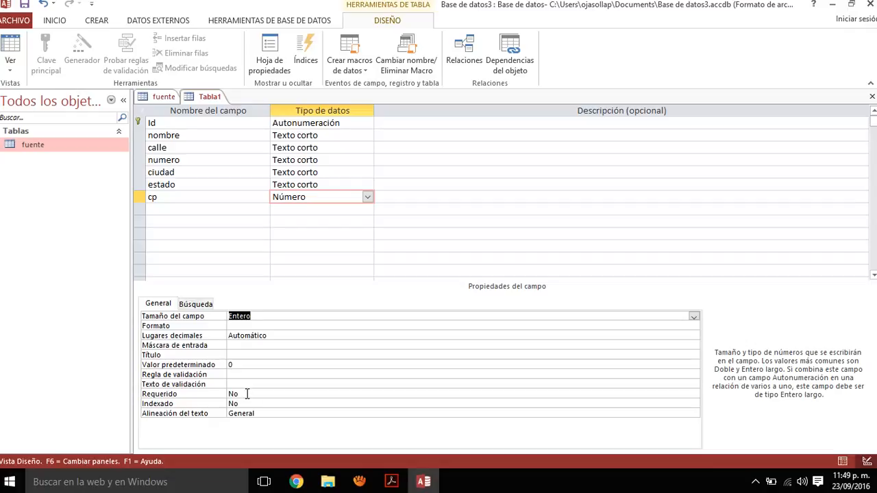
- Add a telefono field of type Texto corto below cp
left_click(221, 210)
type("teñ")
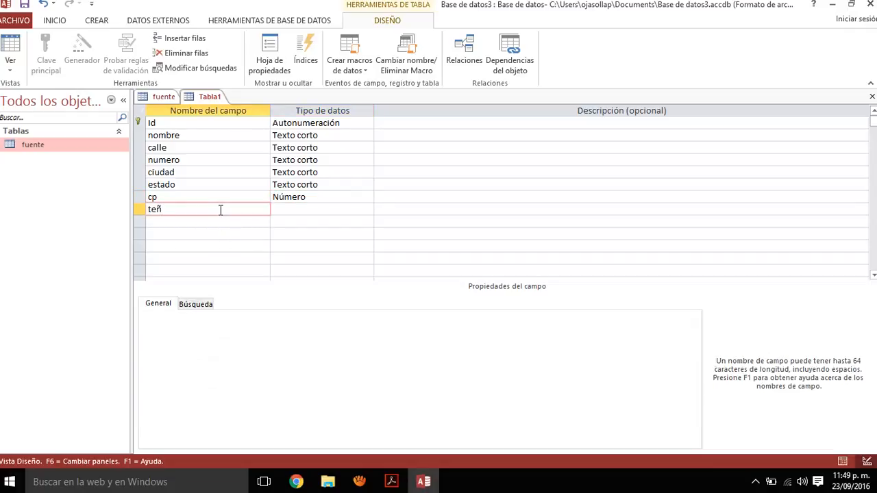
key("Home")
key("End")
key("BackSpace")
type("lefpn")
key("BackSpace")
key("BackSpace")
type("ono")
left_click(287, 209)
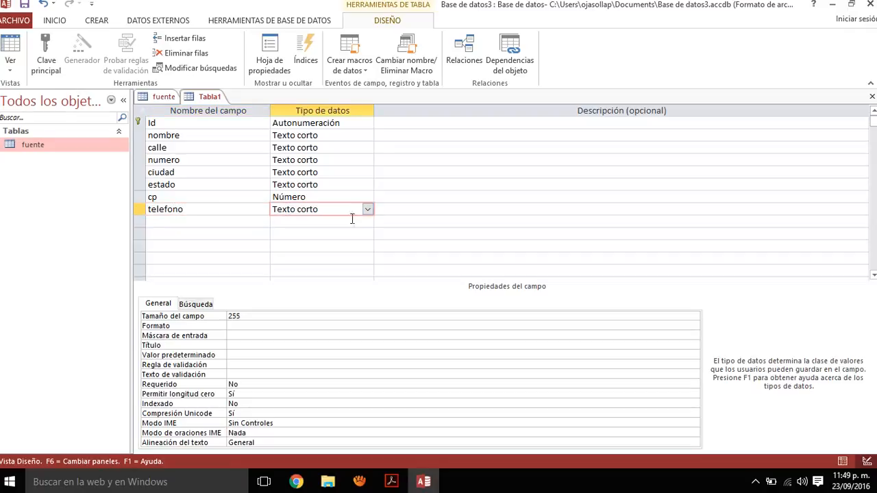
- Set the telefono field's size to 15
left_click(268, 315)
key("BackSpace")
key("BackSpace")
key("BackSpace")
type("30")
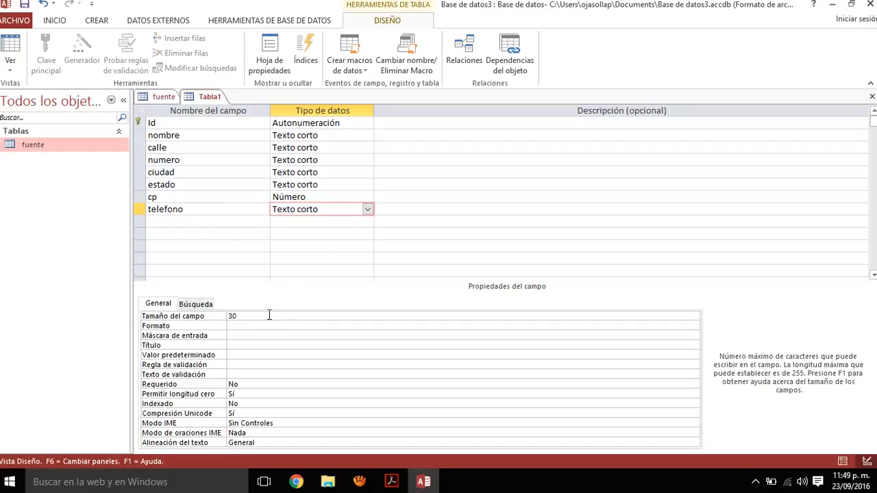
key("BackSpace")
key("BackSpace")
type("15")
left_click(234, 355)
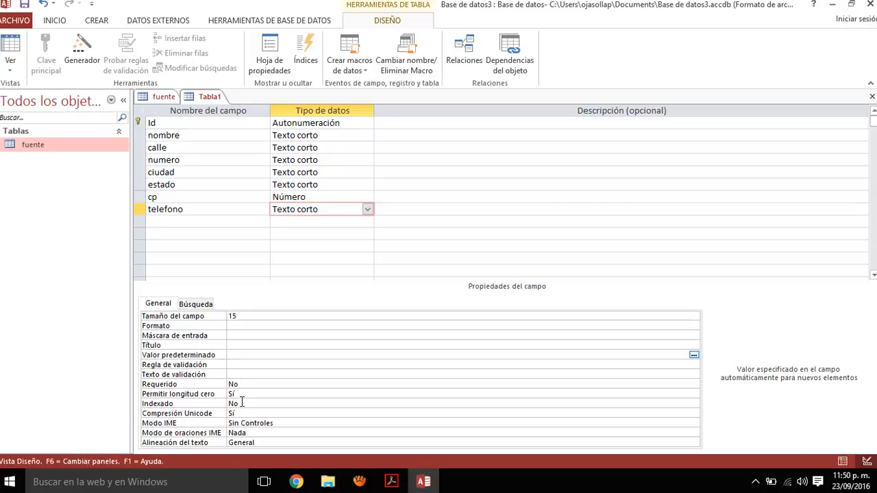
- Consult the CUSTOMER table in the example PDF in Acrobat Reader, return to Access and add an idFuente field below telefono
left_click(228, 222)
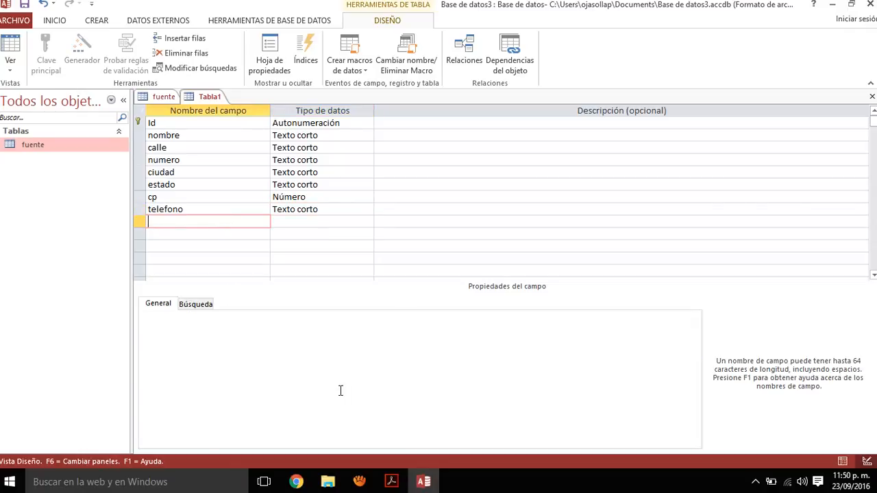
left_click(396, 482)
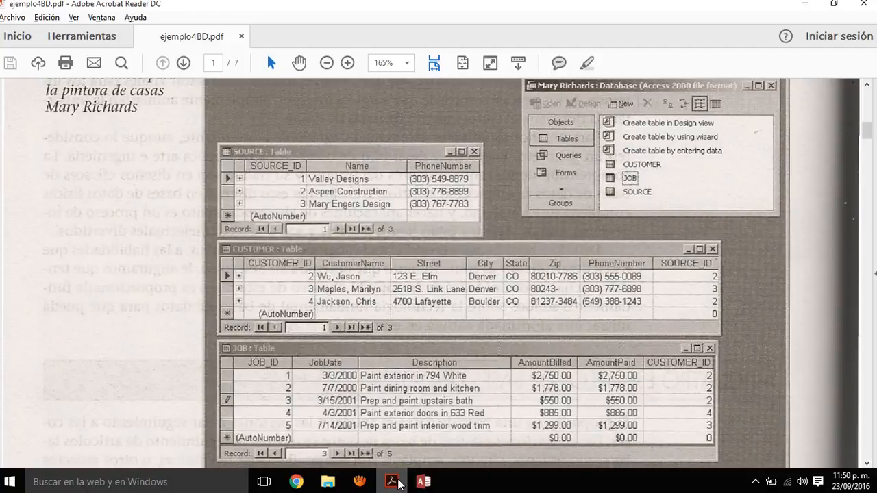
left_click(396, 483)
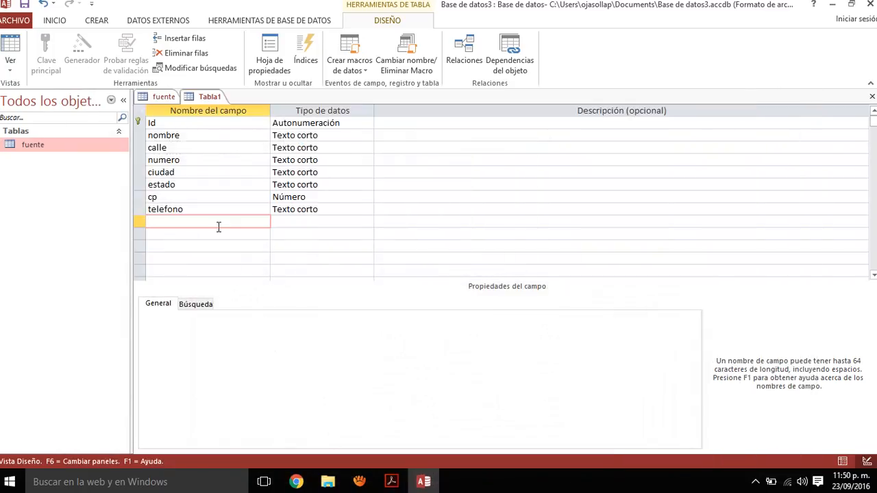
type("idFuente")
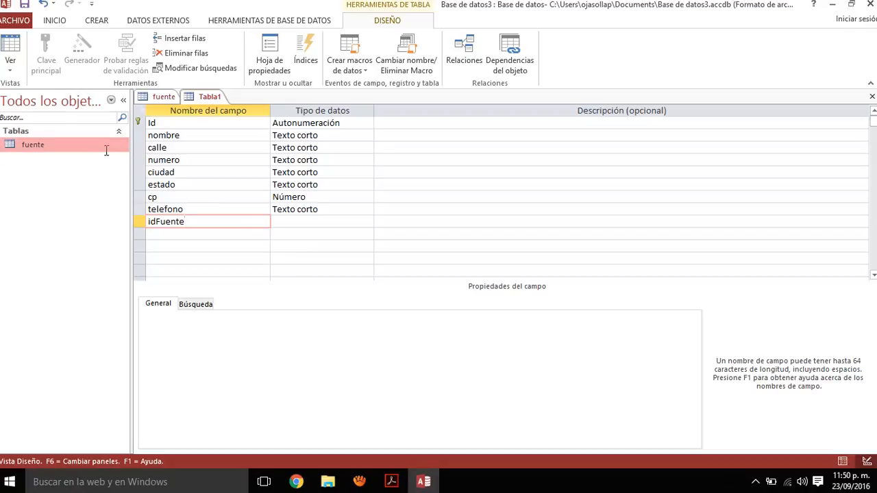
- Check the Id field's data type and size in the fuente table, restoring the size to Entero largo
left_click(155, 98)
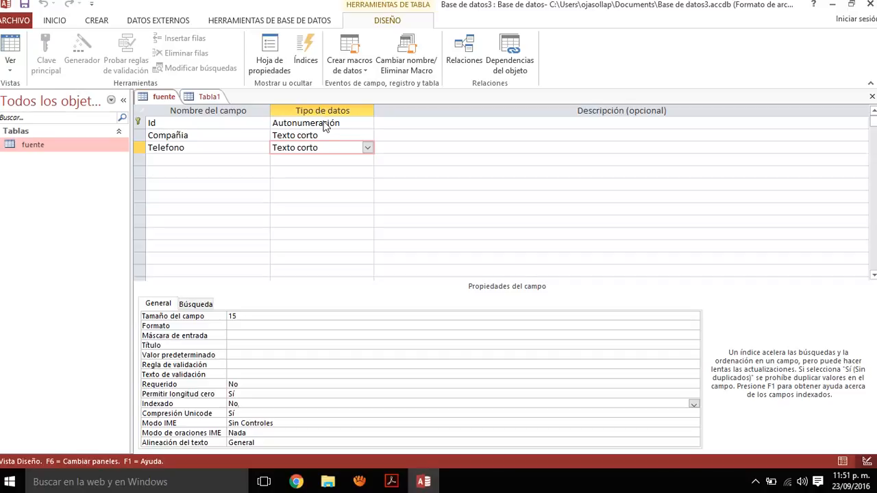
left_click(323, 123)
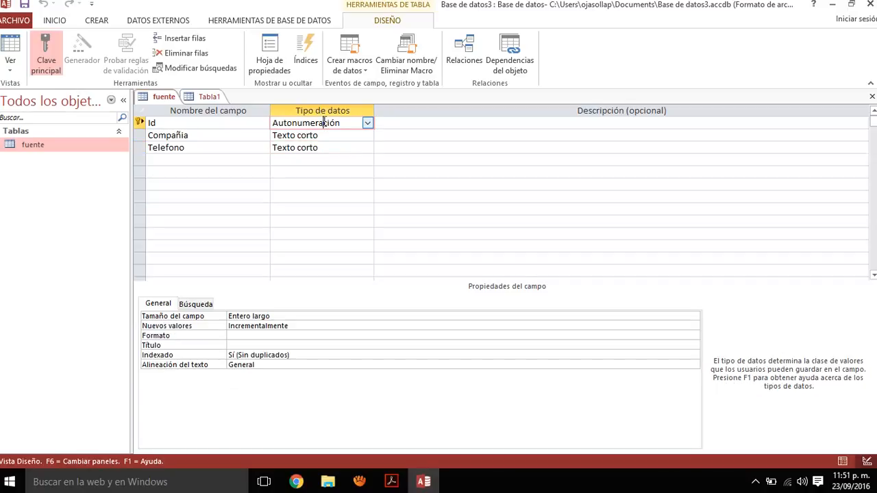
left_click(273, 316)
double_click(274, 316)
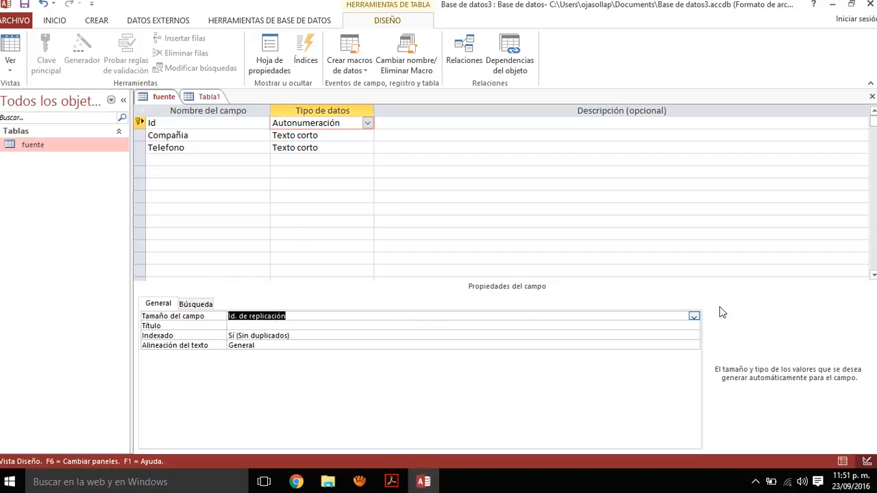
left_click(695, 317)
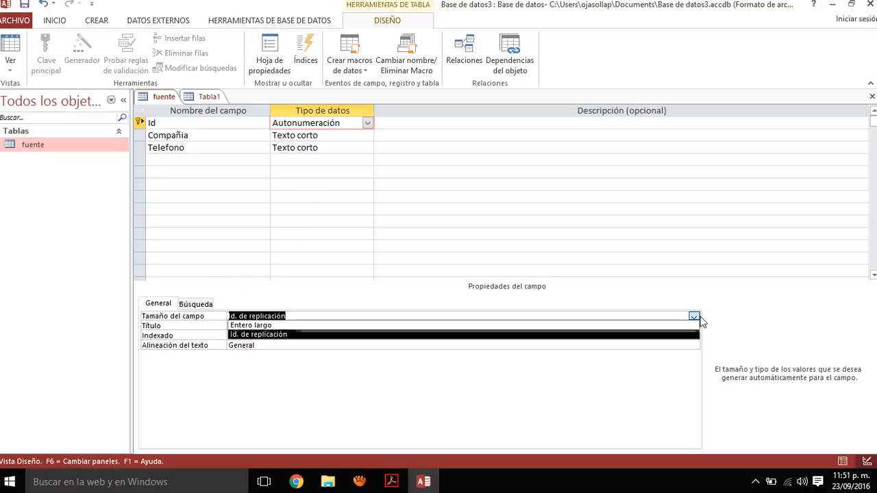
left_click(655, 327)
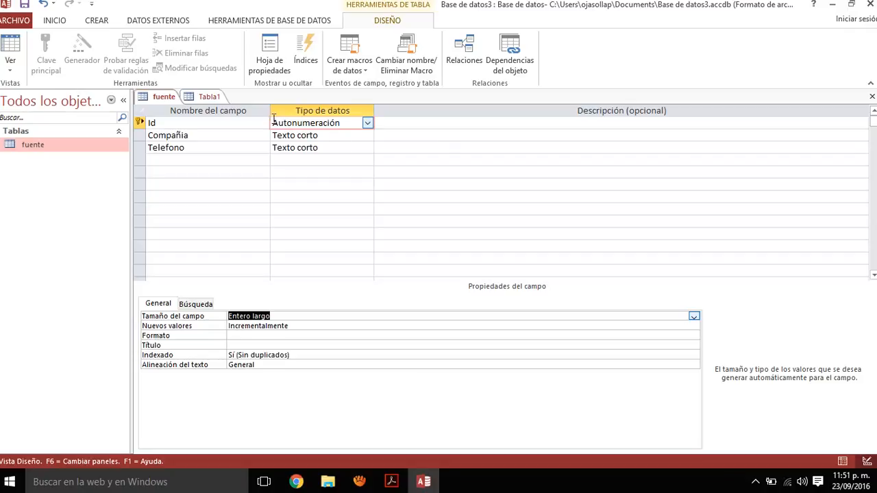
- Return to Tabla1 and set the idFuente field's data type to Número, making the field required
left_click(210, 97)
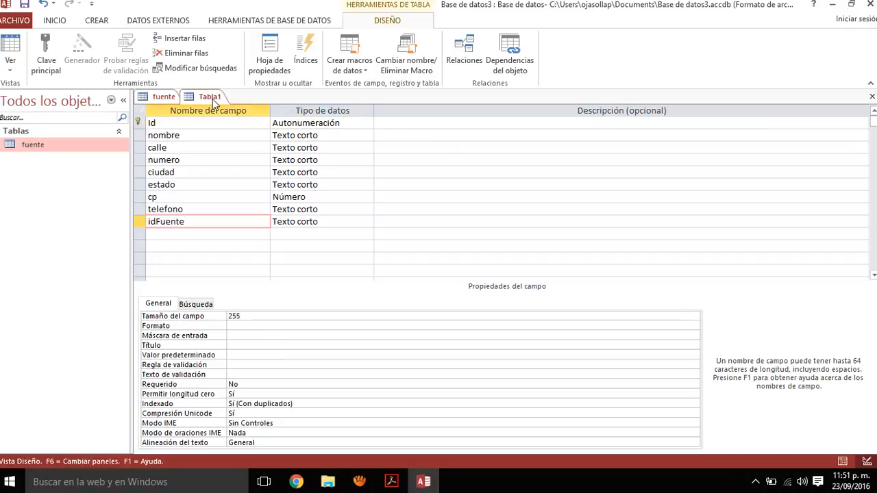
left_click(140, 223)
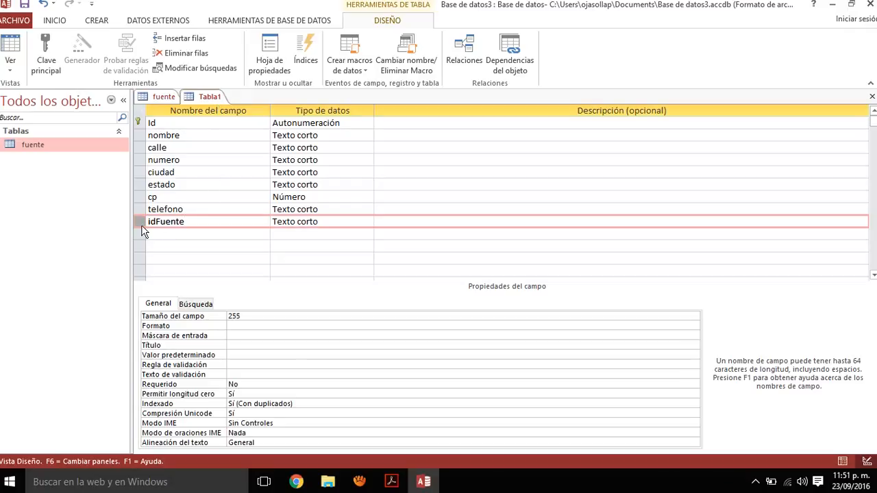
left_click(366, 221)
left_click(367, 221)
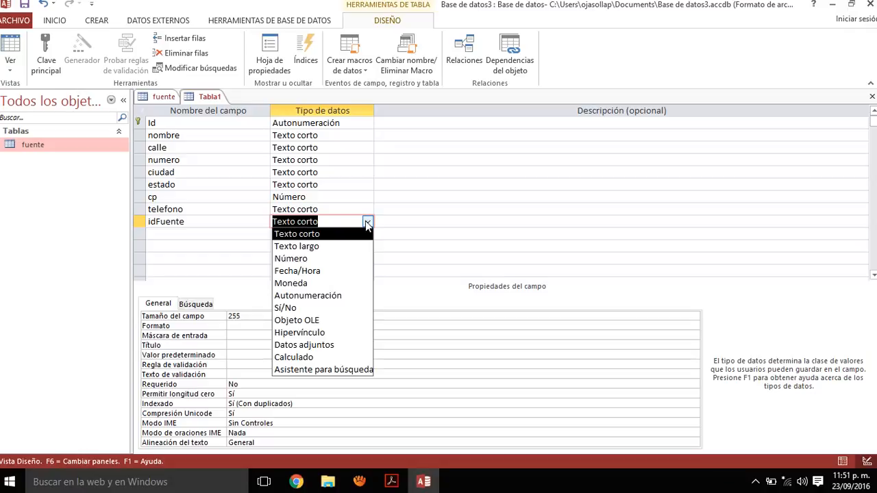
left_click(356, 263)
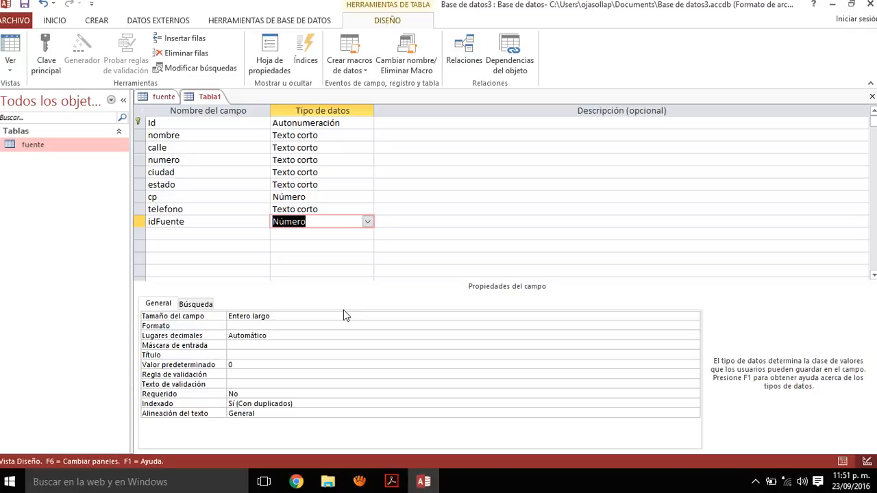
double_click(288, 393)
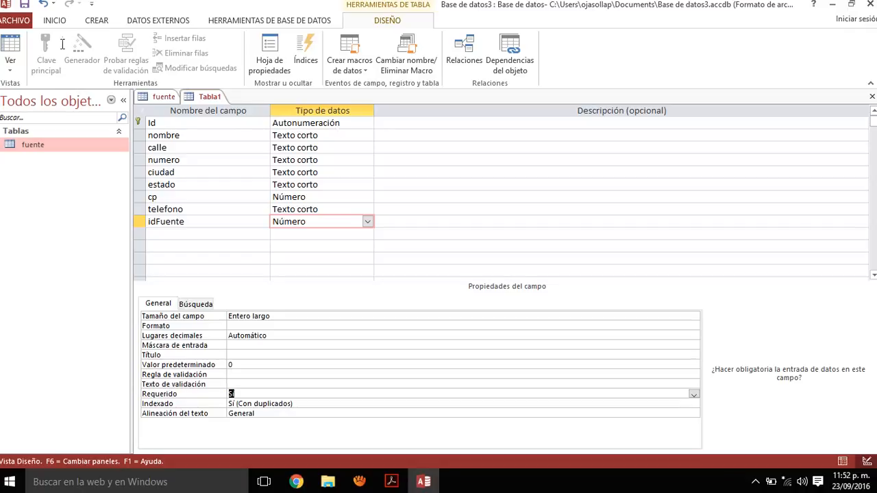
- Save the new table under the name cliente
left_click(24, 4)
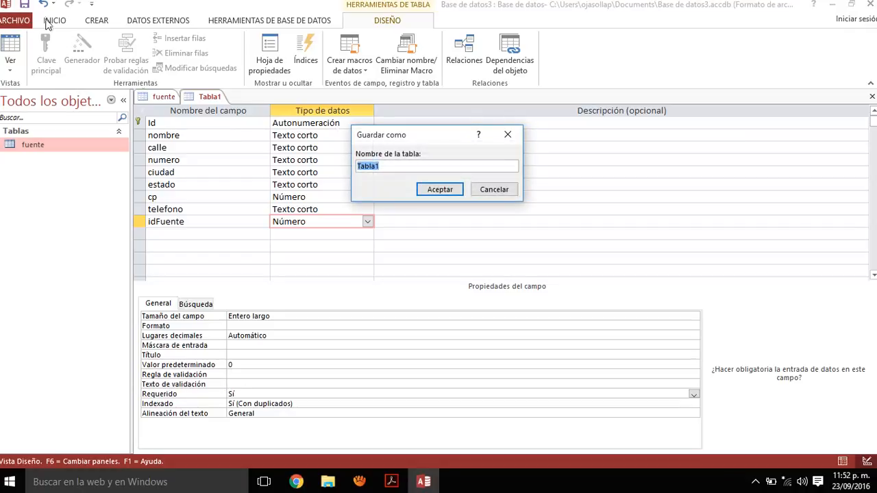
type("cliente")
left_click(445, 191)
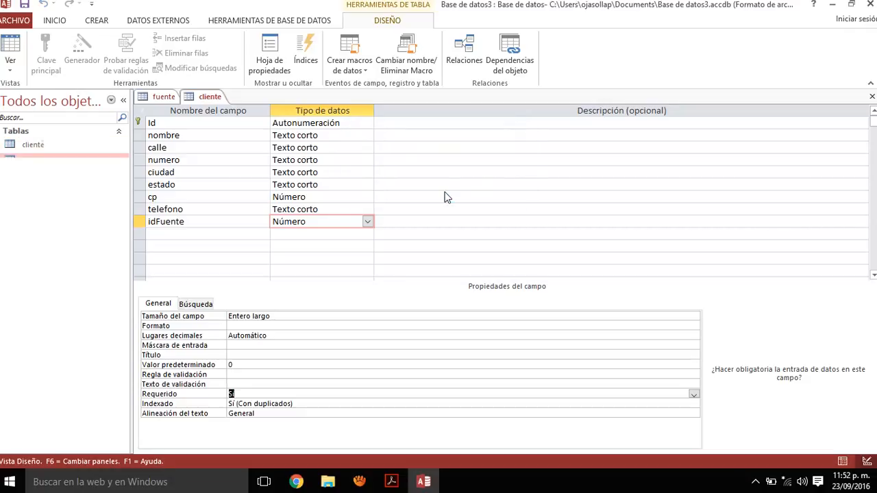
- Consult the JOB table in the example PDF in Acrobat Reader and return to Access
left_click(434, 482)
left_click(431, 482)
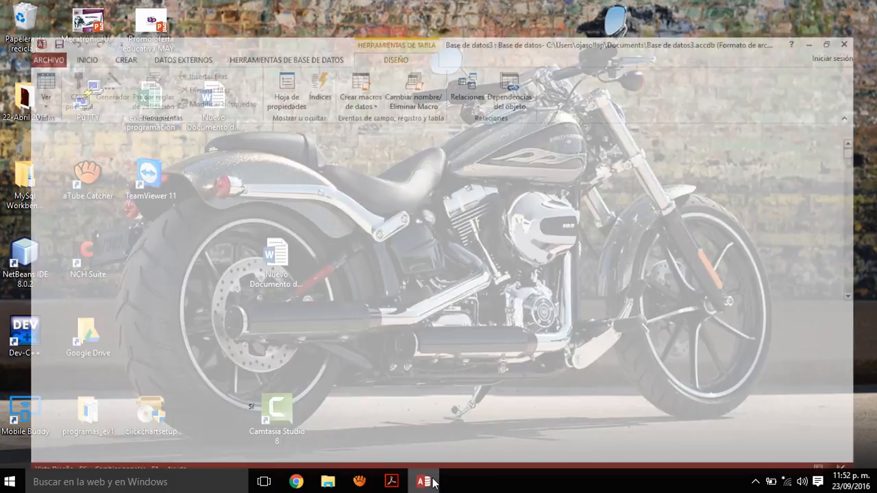
mouse_move(396, 484)
left_click(384, 411)
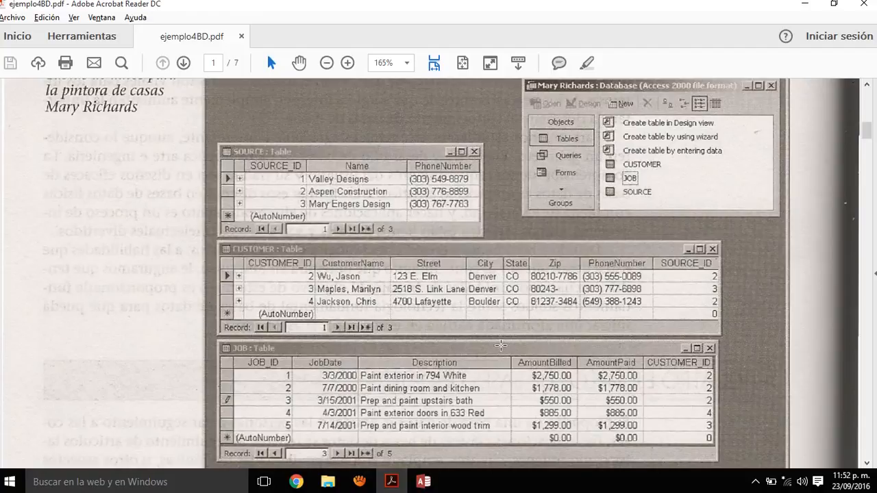
key("alt+Tab")
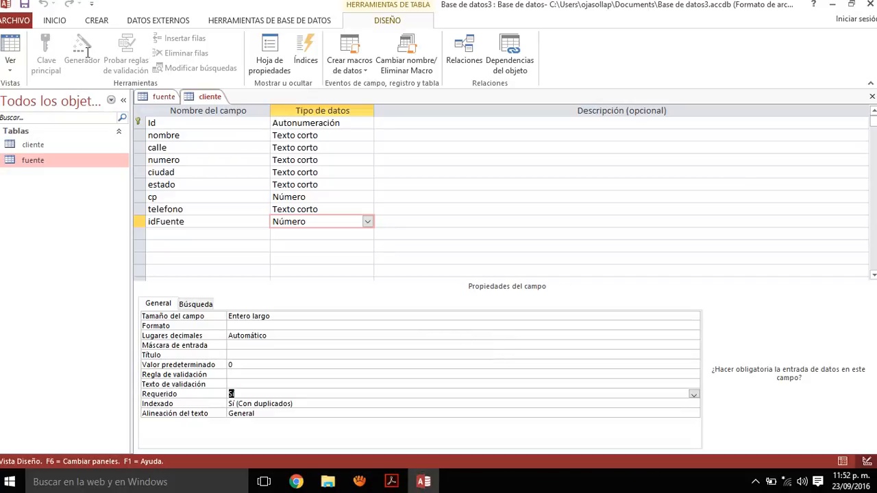
- Create another table in design view with an Id field of type Autonumeración as its primary key
left_click(94, 23)
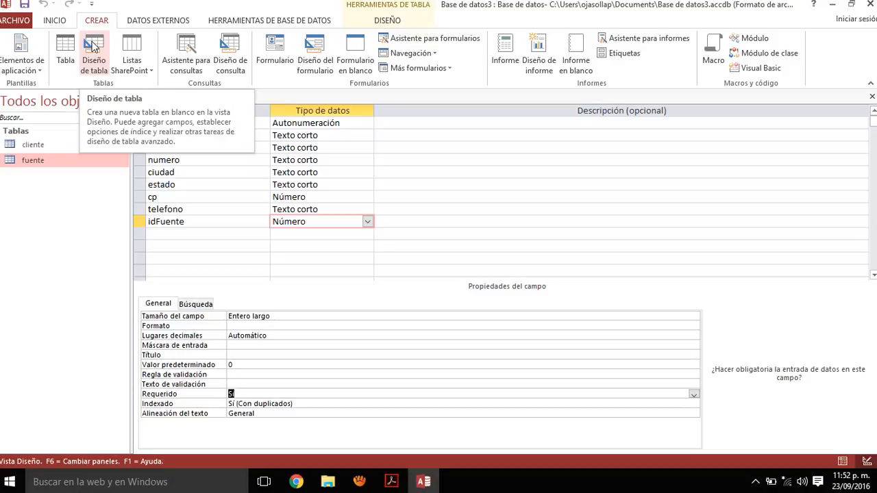
left_click(94, 46)
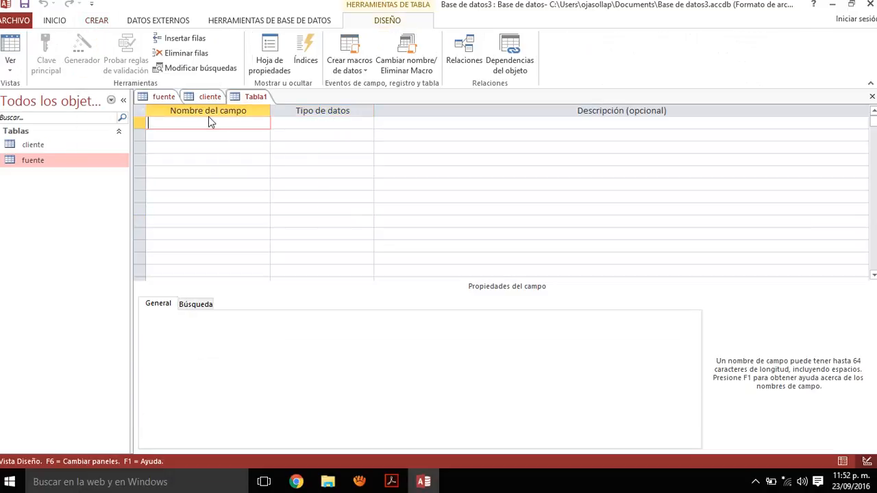
type("Id")
key("BackSpace")
key("BackSpace")
type("Id")
left_click(296, 125)
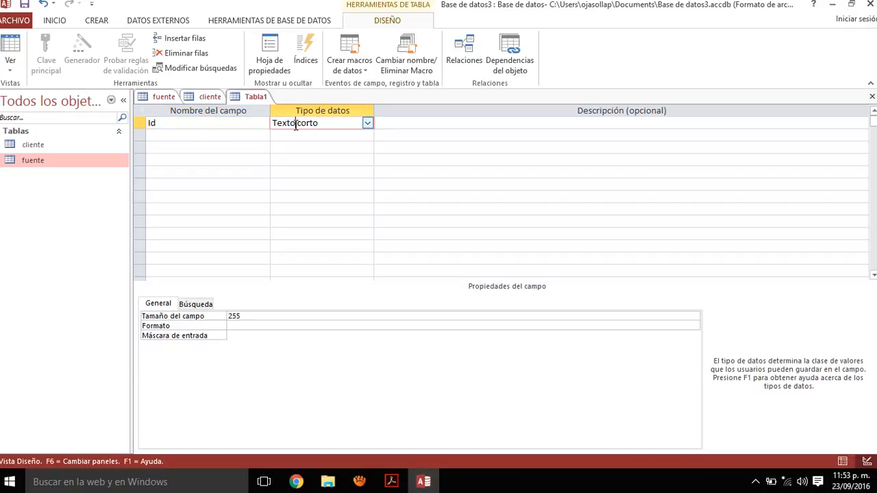
left_click(367, 124)
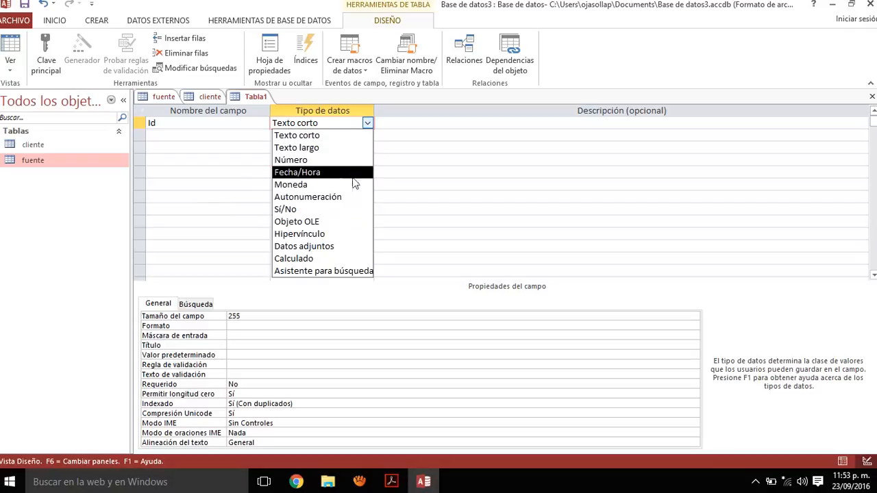
left_click(356, 197)
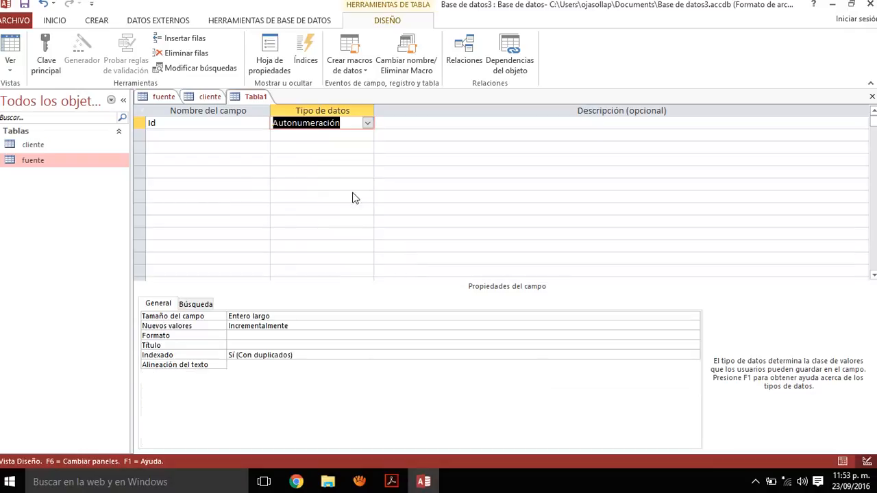
left_click(46, 51)
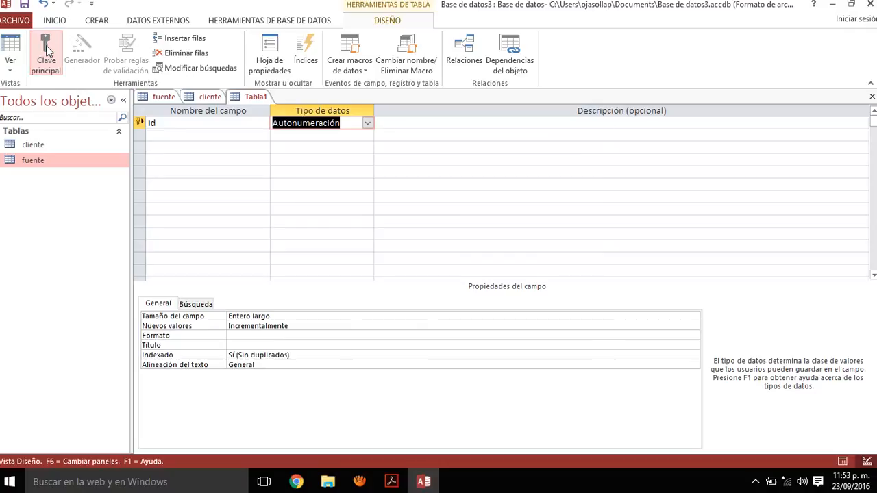
- Add a required descripcion field of type Texto corto below Id
left_click(192, 132)
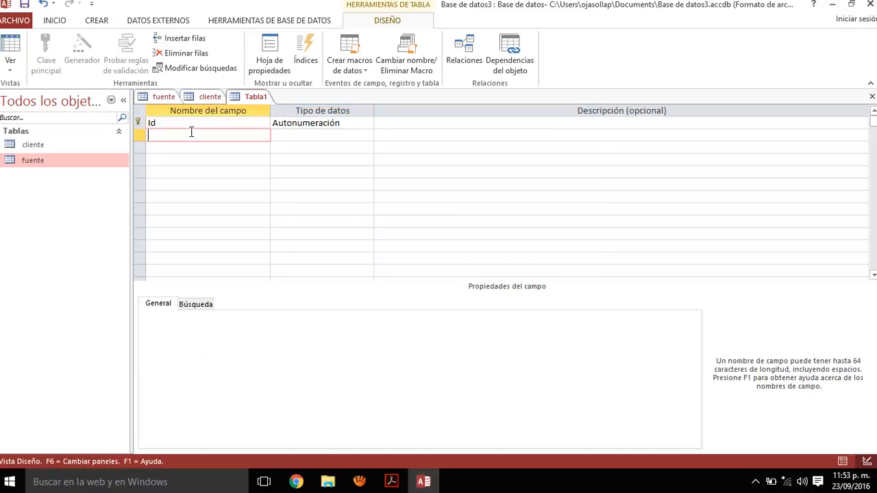
type("D")
key("BackSpace")
type("descipcion")
key("BackSpace")
key("BackSpace")
key("BackSpace")
key("BackSpace")
key("BackSpace")
key("BackSpace")
type("ripcion")
left_click(302, 135)
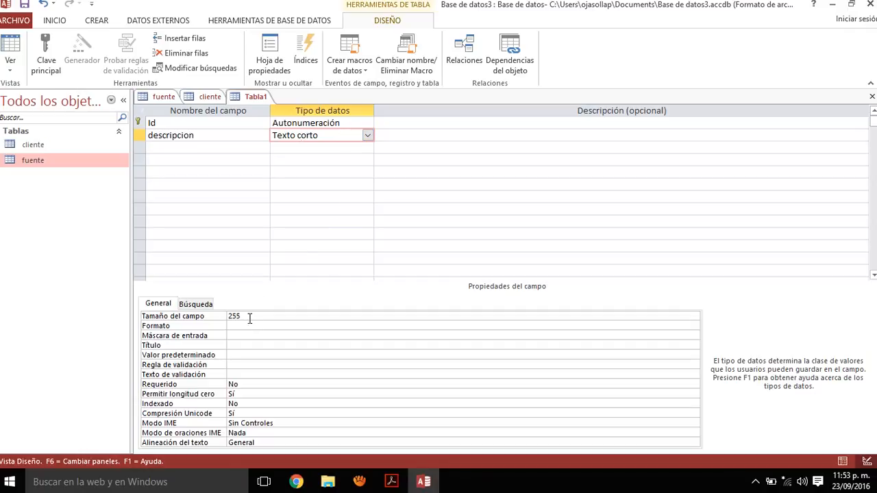
double_click(243, 383)
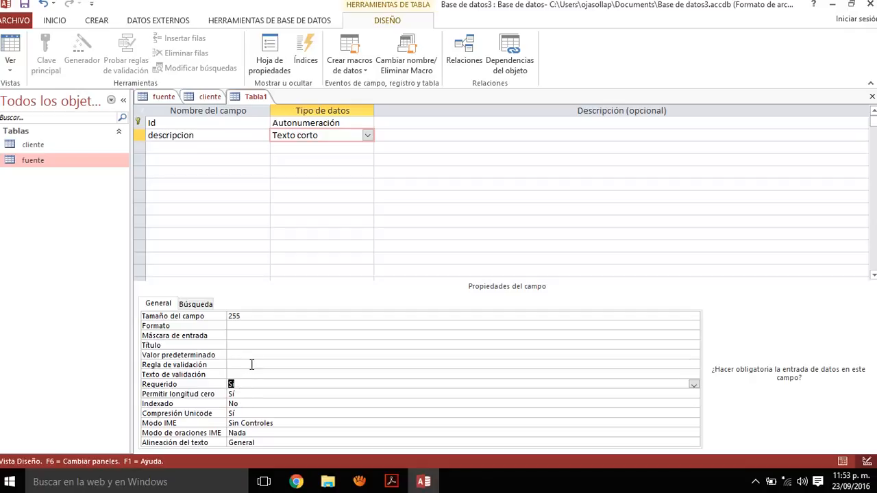
- Add a fecha field of type Fecha/Hora below descripcion
left_click(224, 148)
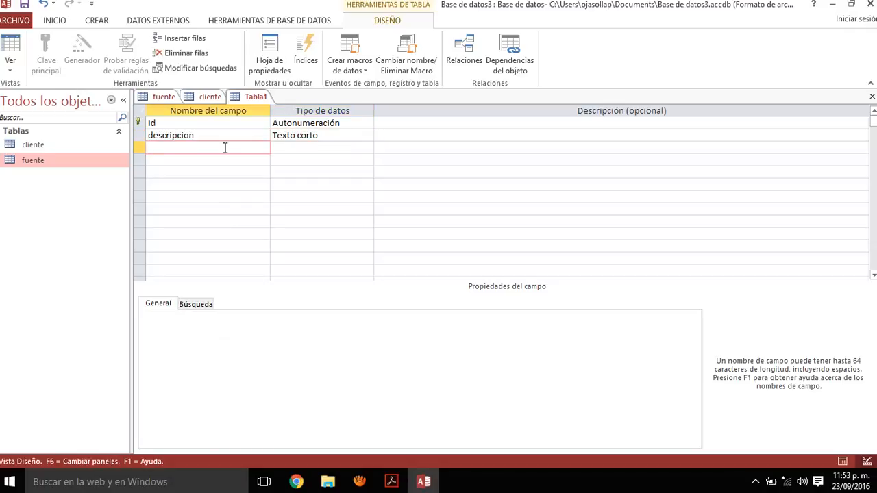
type("fecha")
left_click(289, 149)
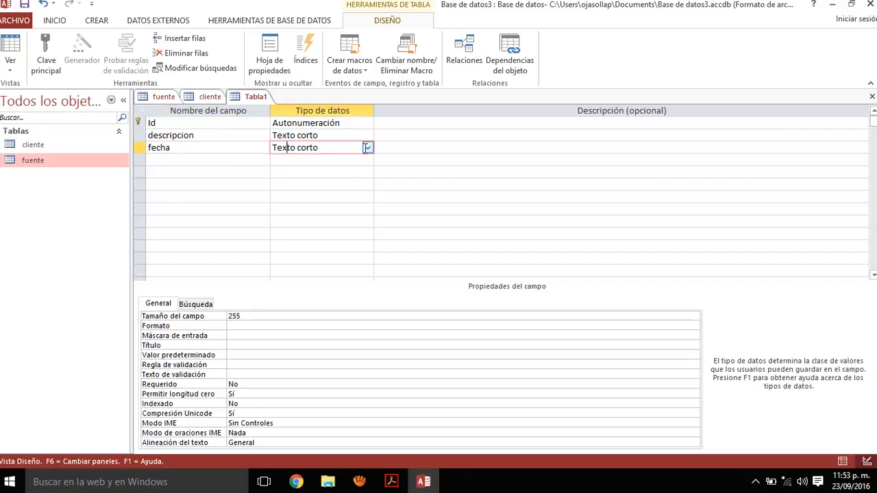
left_click(367, 149)
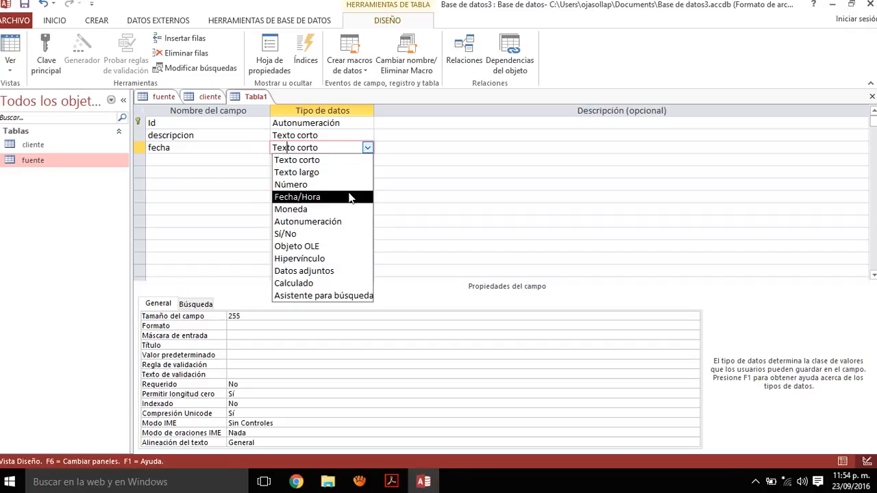
left_click(321, 196)
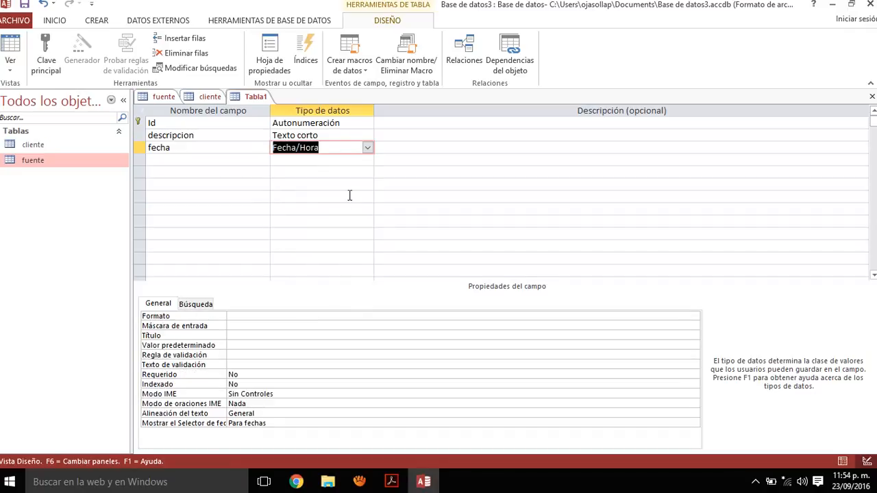
- Set the fecha field's format to Fecha mediana, Requerido to Sí and Indexado to Sí (Con duplicados)
left_click(343, 316)
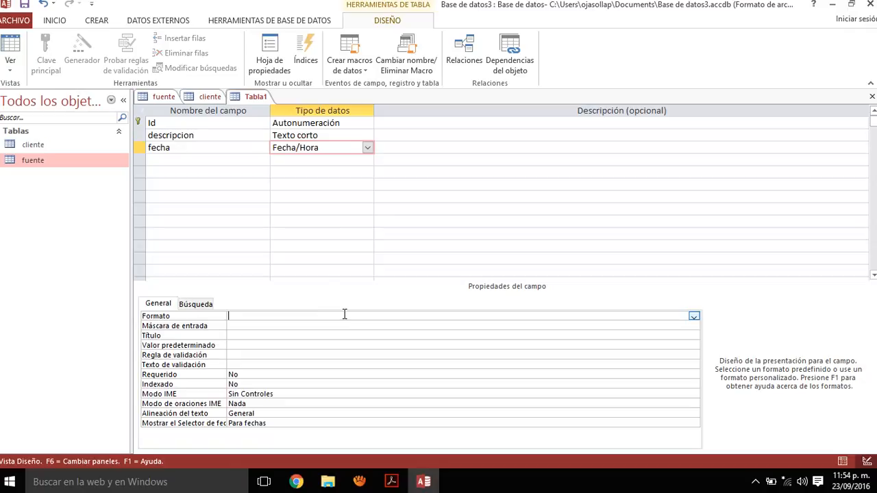
left_click(693, 317)
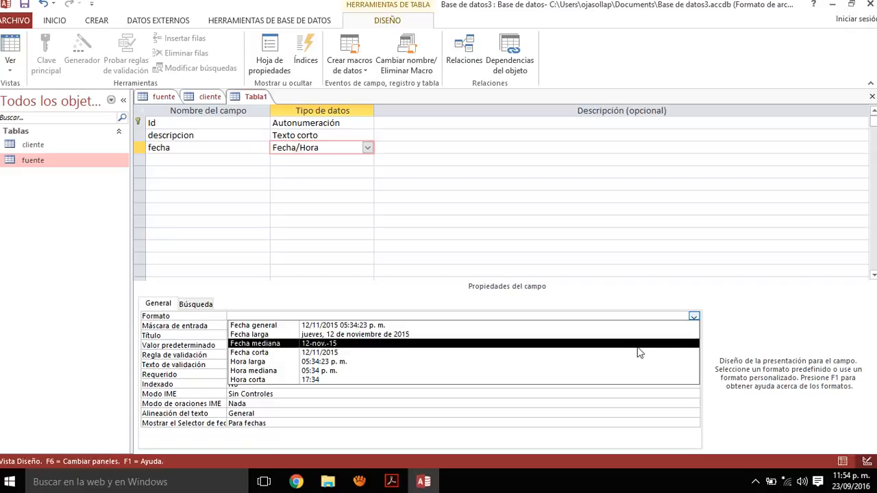
left_click(637, 348)
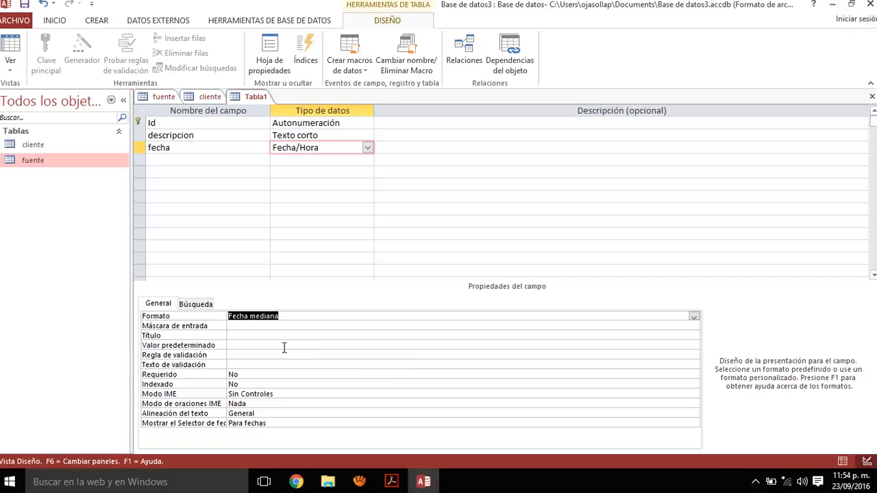
left_click(238, 371)
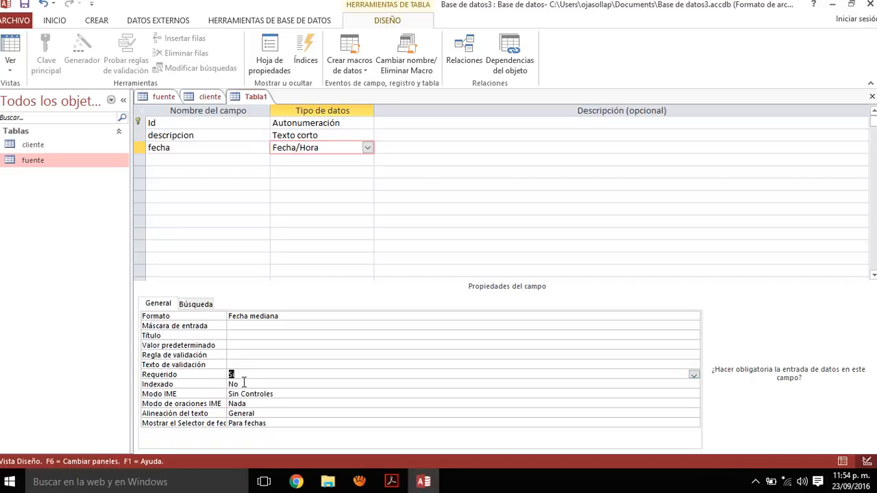
left_click(243, 384)
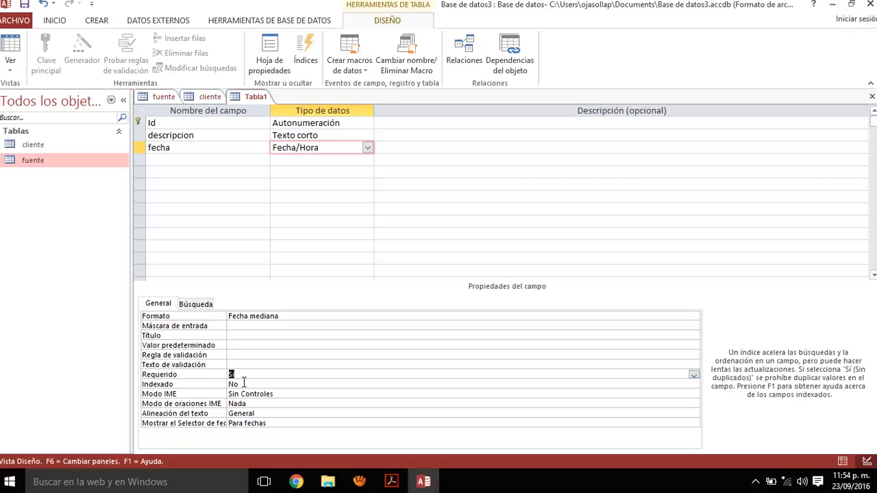
double_click(243, 384)
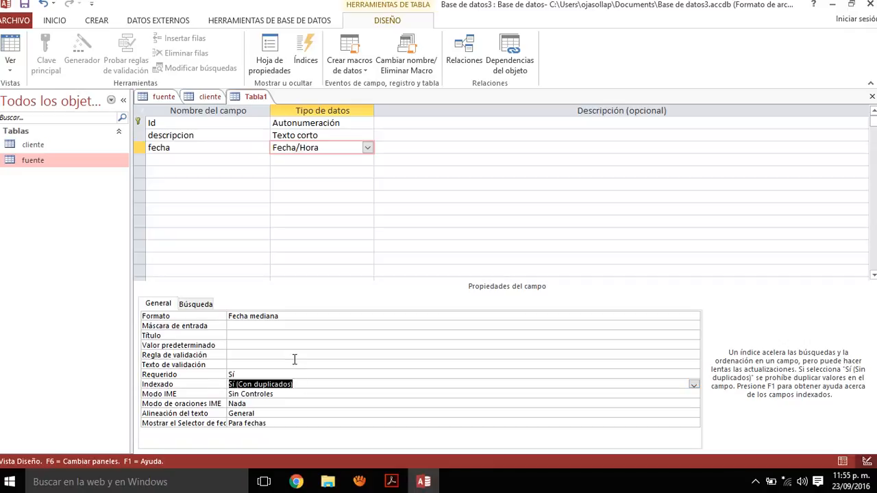
- Add a required monto field of type Moneda below fecha
left_click(210, 160)
type("monto")
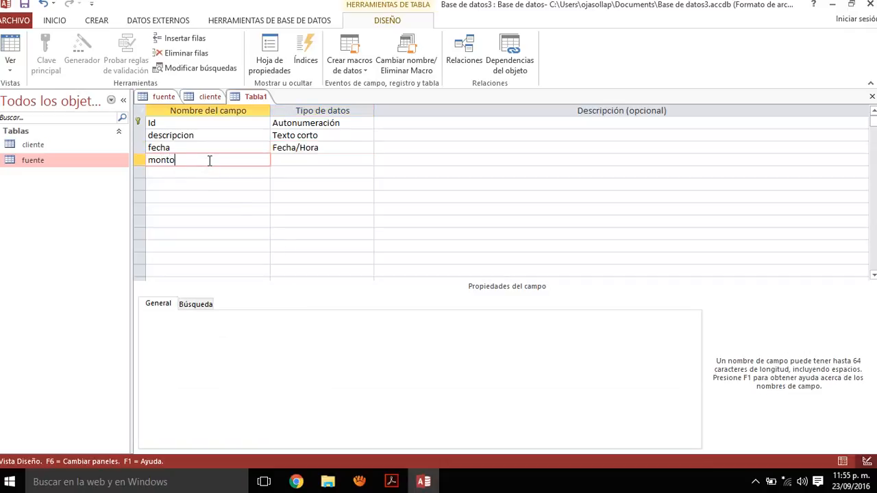
left_click(289, 163)
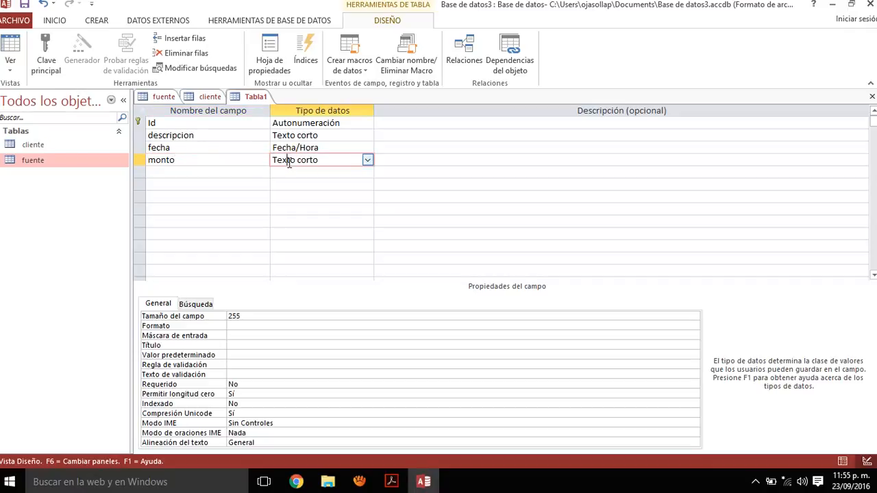
left_click(367, 161)
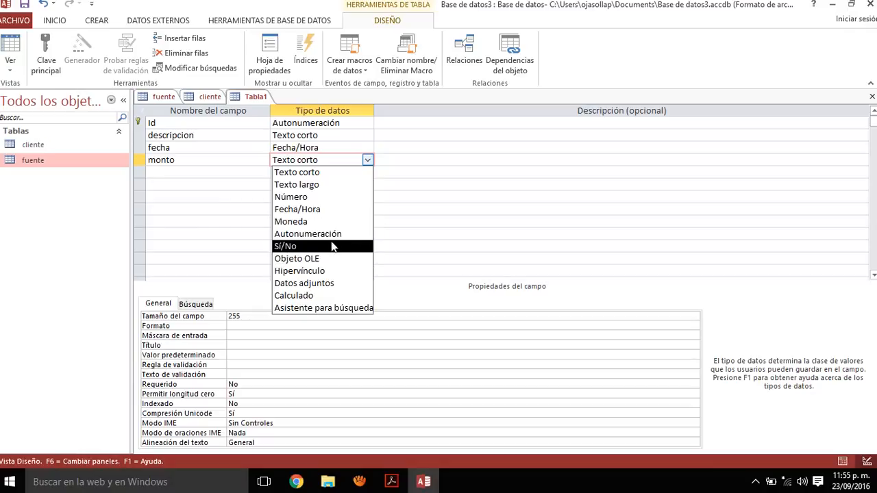
left_click(341, 227)
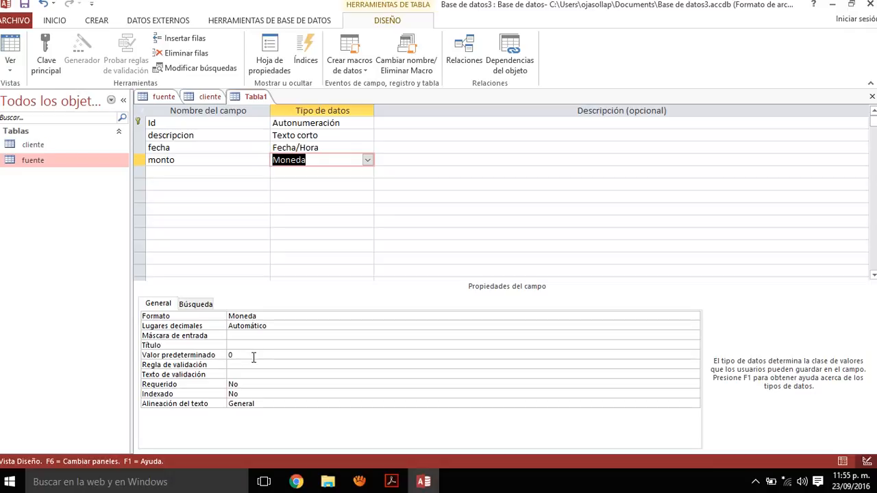
double_click(253, 384)
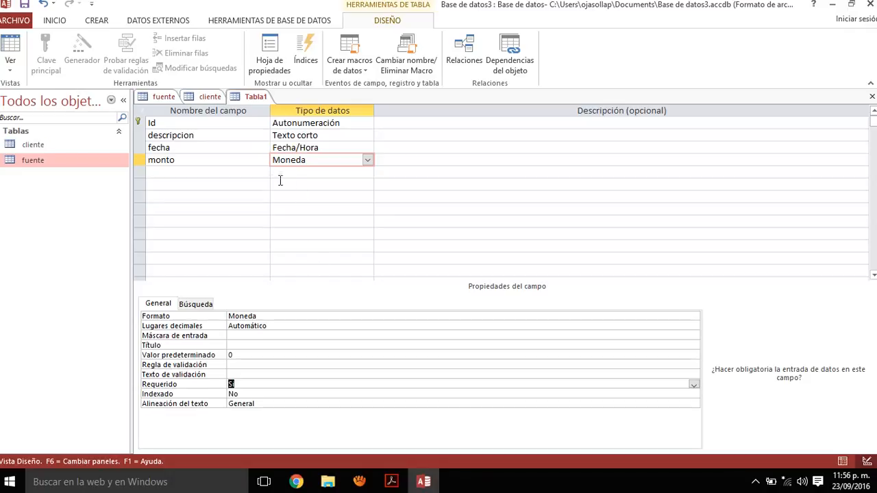
- Add a monto_pagado field of type Moneda below monto
left_click(251, 174)
type("monto")
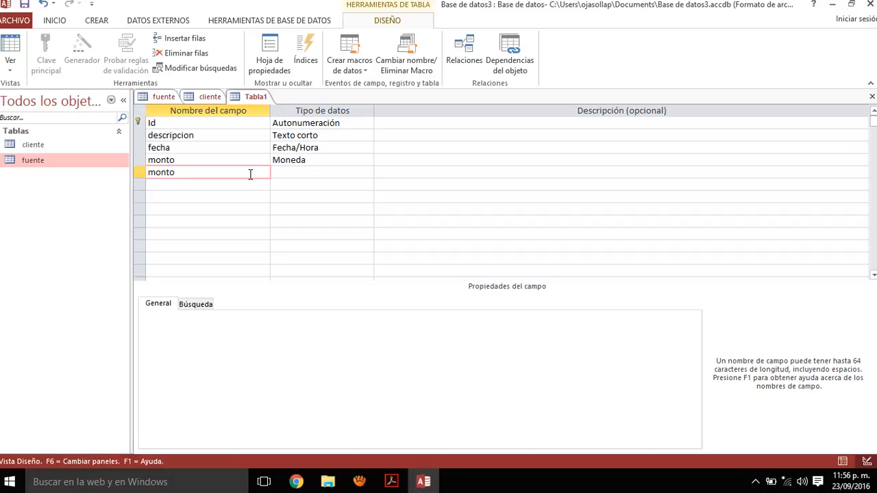
type("_pagado")
left_click(305, 172)
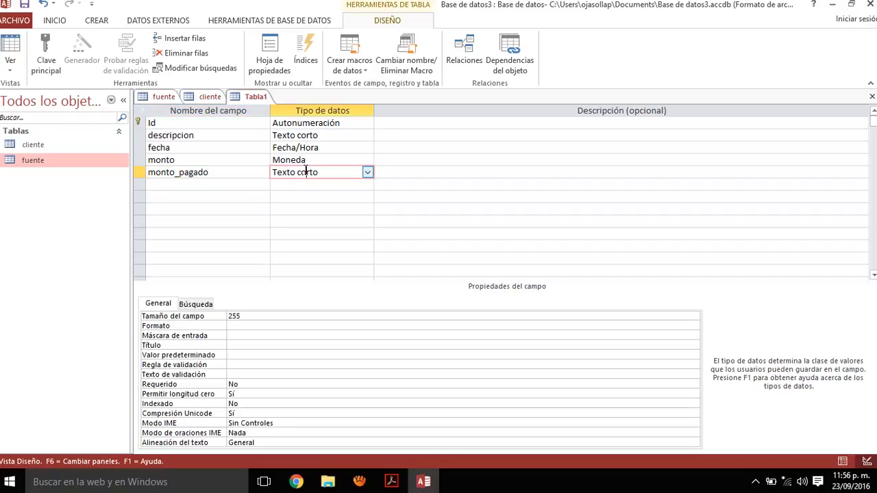
left_click(367, 173)
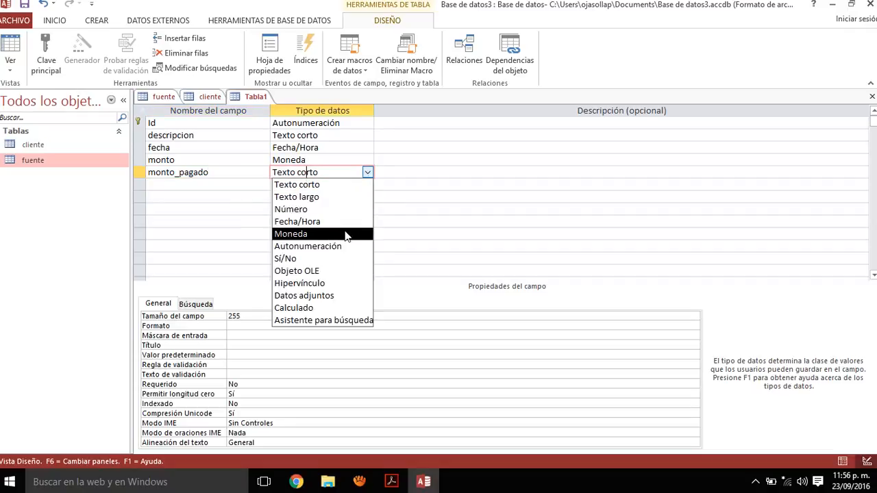
left_click(345, 235)
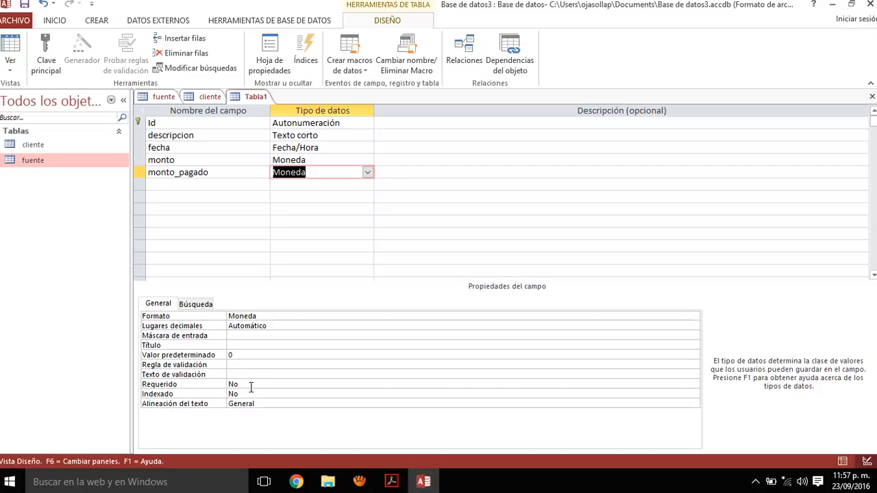
- Add an idCliente field of type Número below monto_pagado, keeping its size as Entero largo
left_click(232, 185)
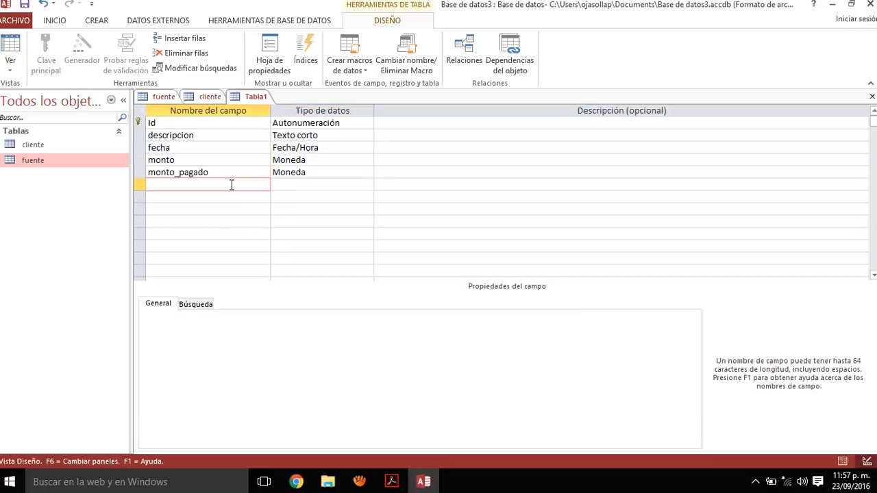
type("idCliente")
left_click(295, 184)
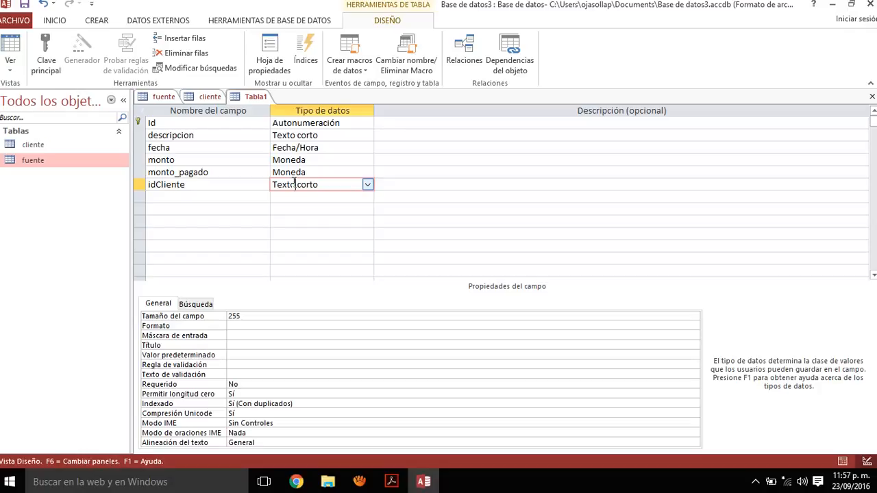
left_click(367, 186)
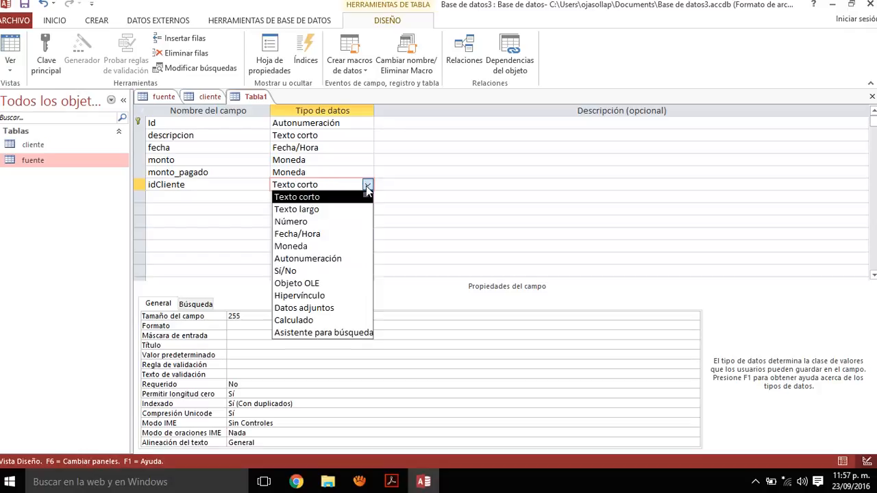
left_click(356, 222)
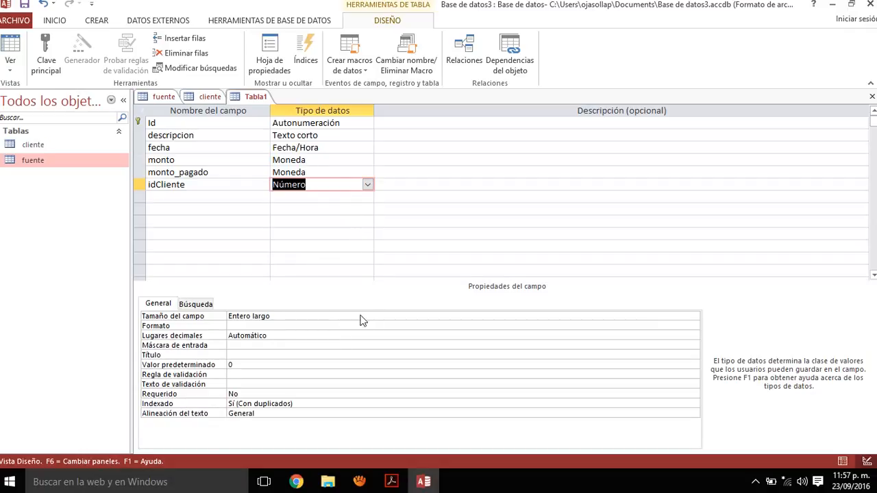
left_click(276, 316)
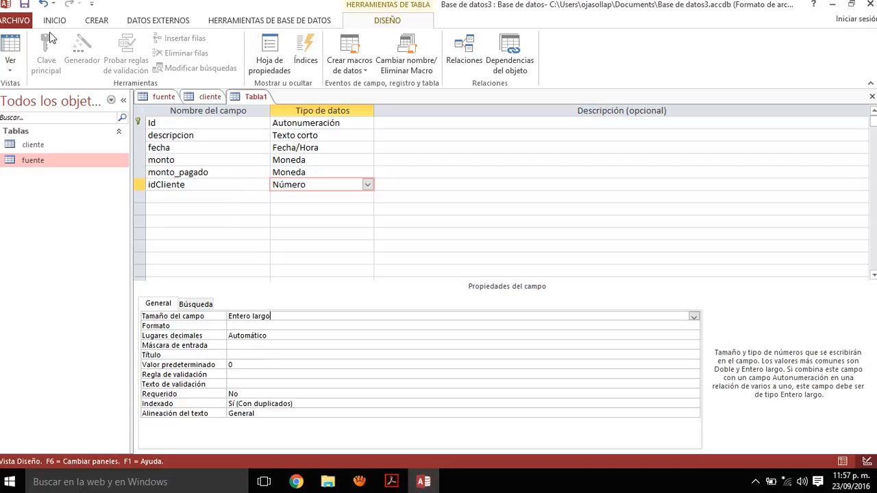
- Save the new table under the name trabajo
left_click(25, 5)
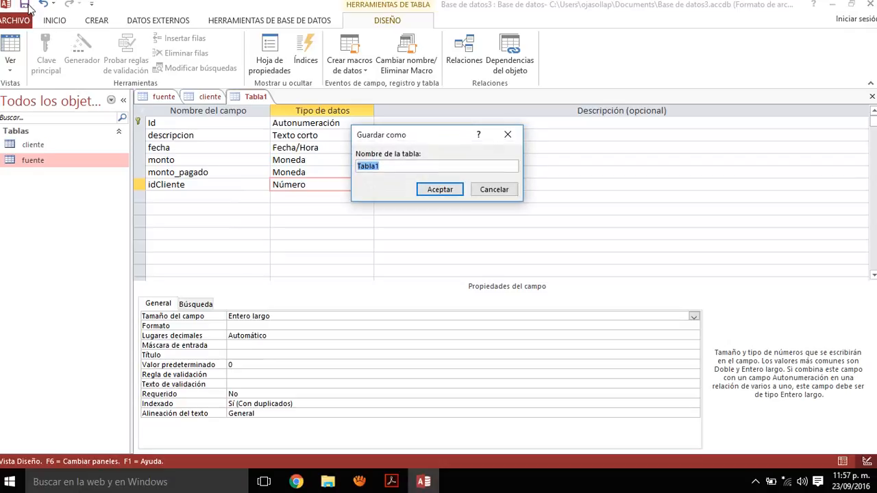
type("trabajo")
left_click(436, 190)
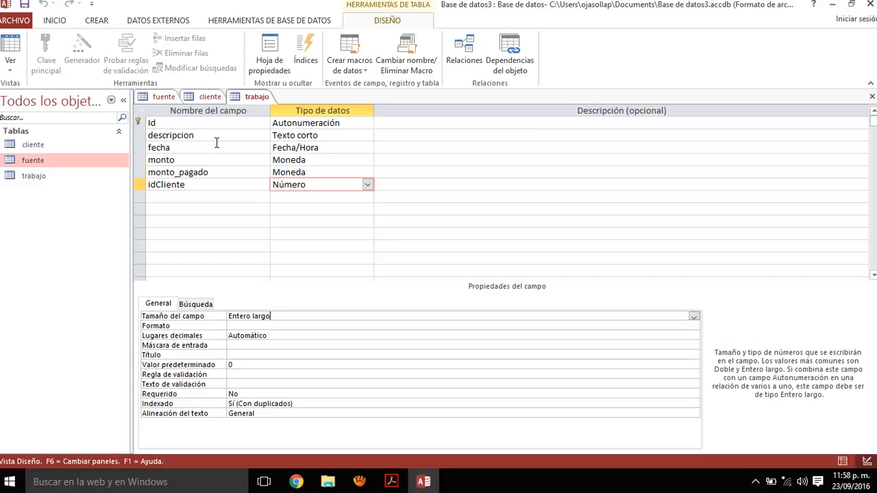
right_click(242, 100)
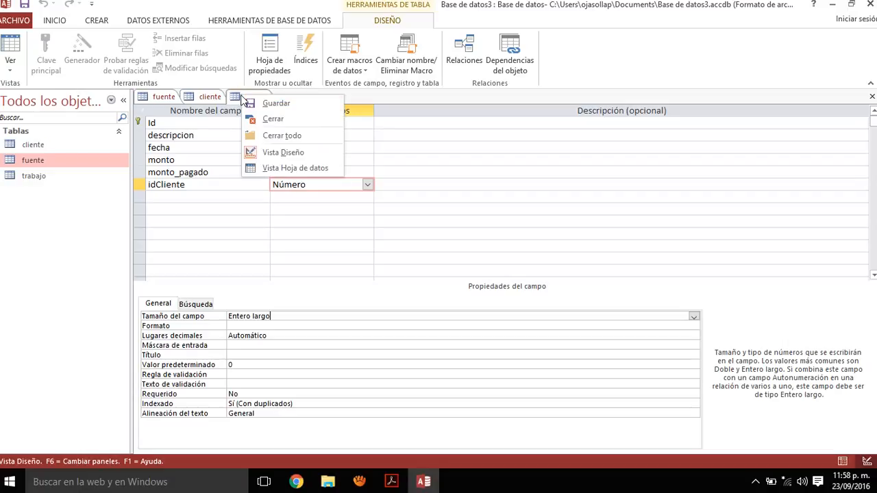
left_click(274, 136)
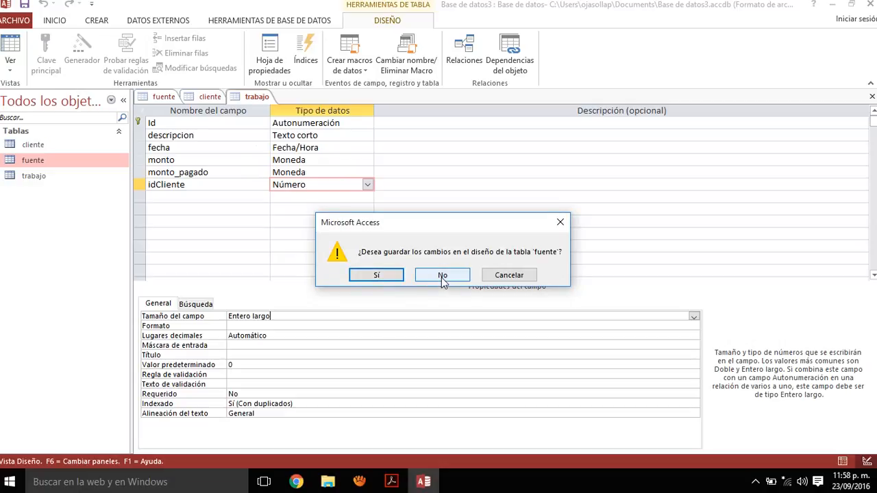
left_click(507, 275)
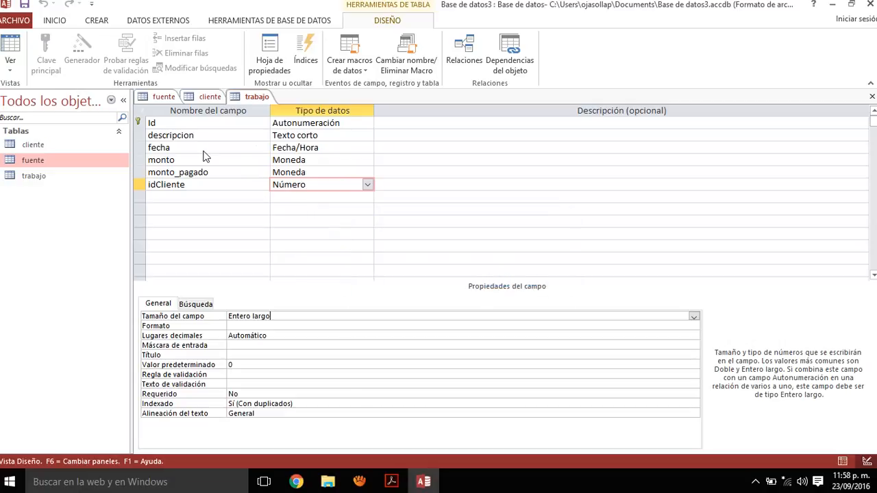
- Check the fuente table's design and close all open tables, saving the changes to fuente
left_click(164, 99)
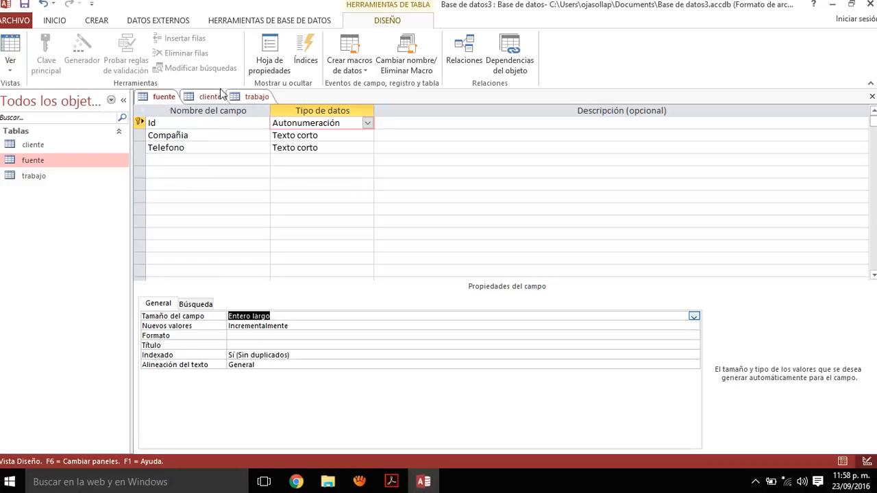
right_click(264, 97)
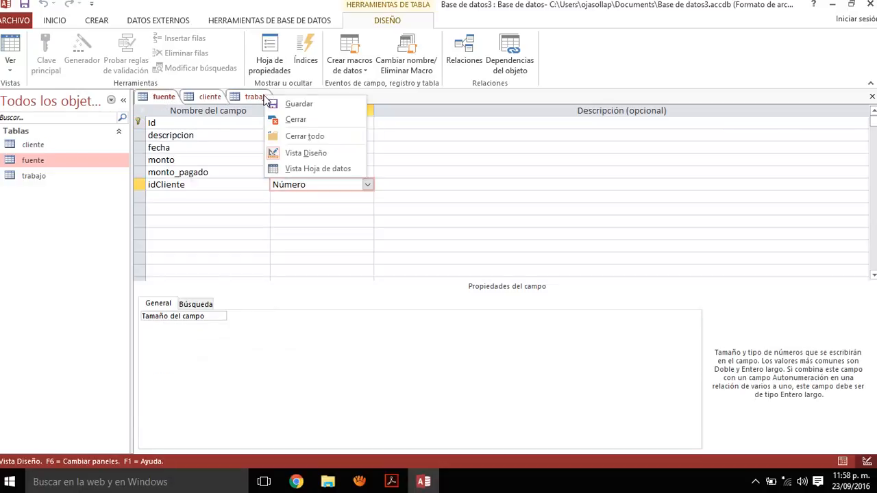
left_click(304, 137)
left_click(398, 274)
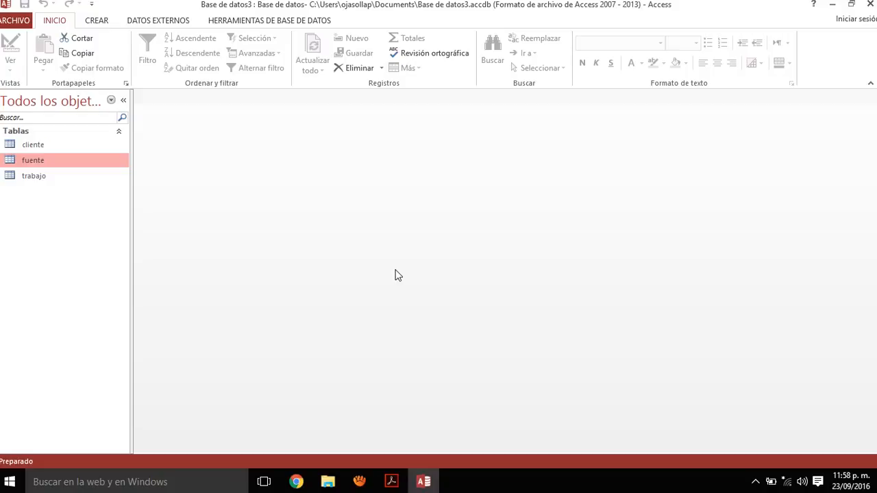
- Open the trabajo table in datasheet view and try to enter 1 as the new record's Id
double_click(58, 180)
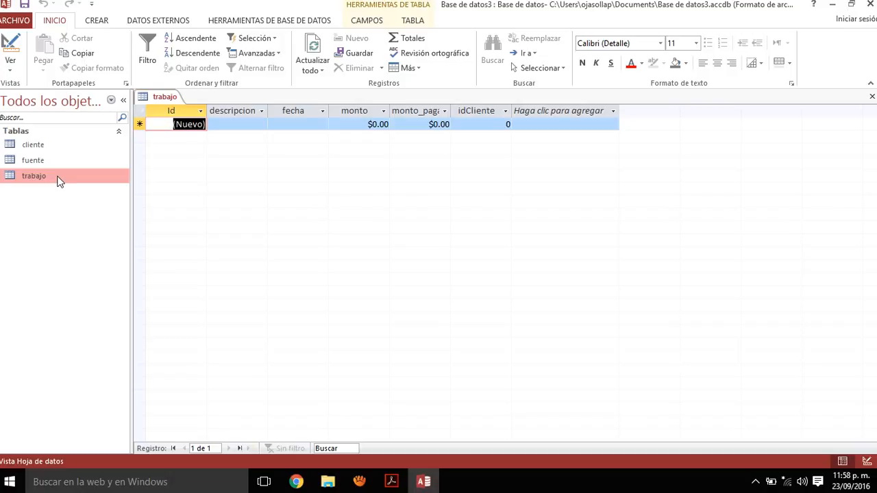
left_click(187, 128)
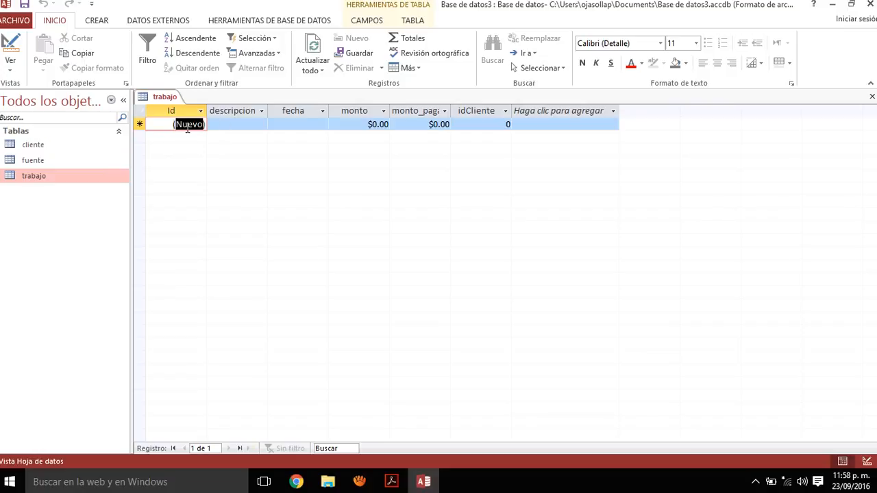
type("1")
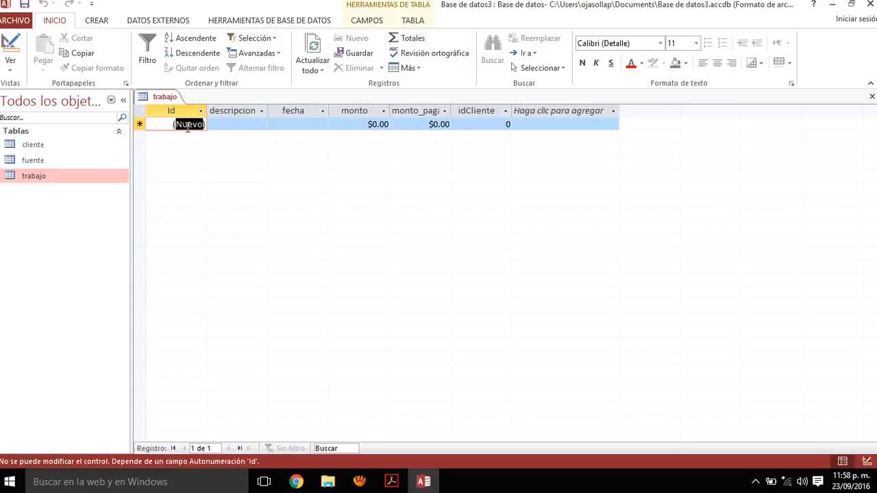
type("1")
- Enter "pintura de la fachada de casa" as the descripcion of the first trabajo record
left_click(230, 124)
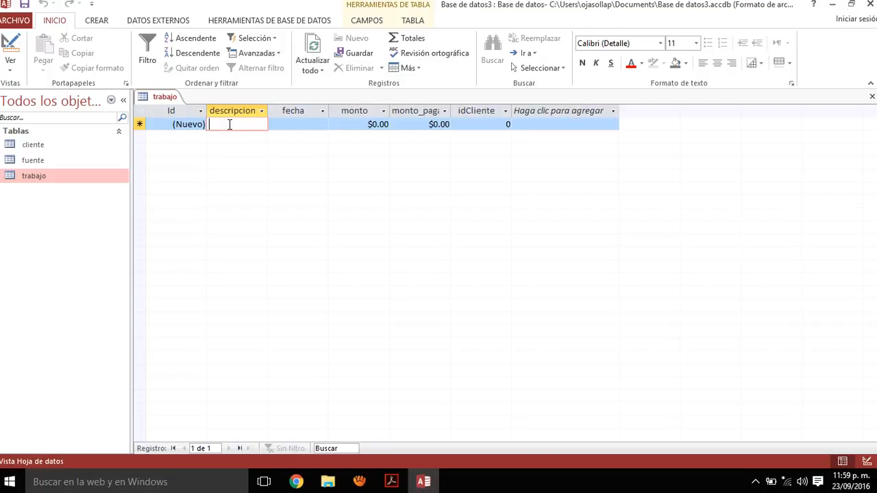
type("pintura de ")
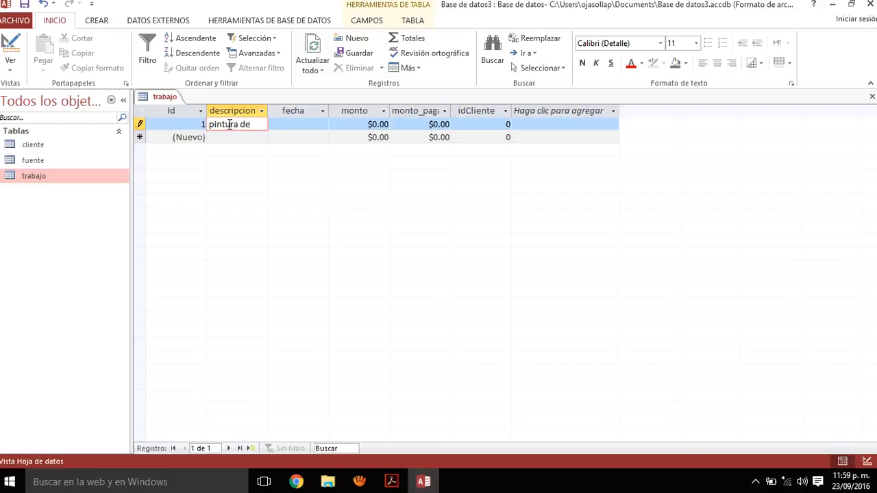
type("la fachada de casa")
- Set the fecha of the first trabajo record to 23 September 2016
left_click(286, 122)
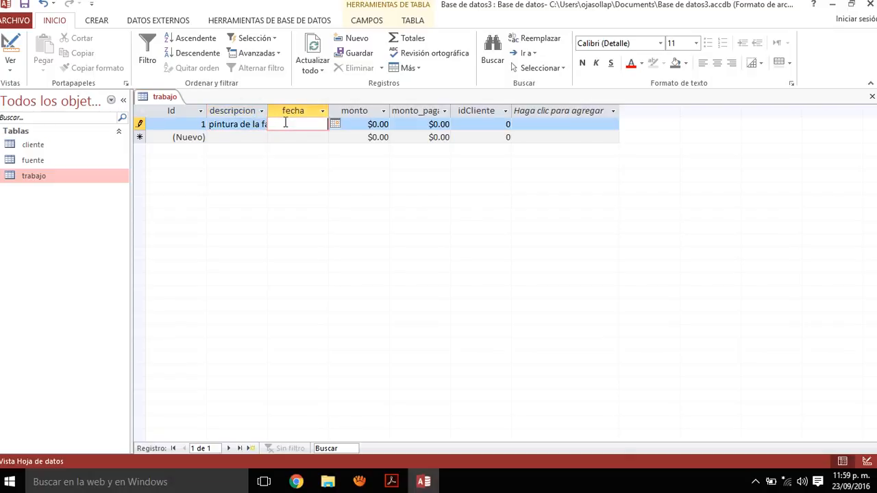
left_click(342, 134)
left_click(413, 270)
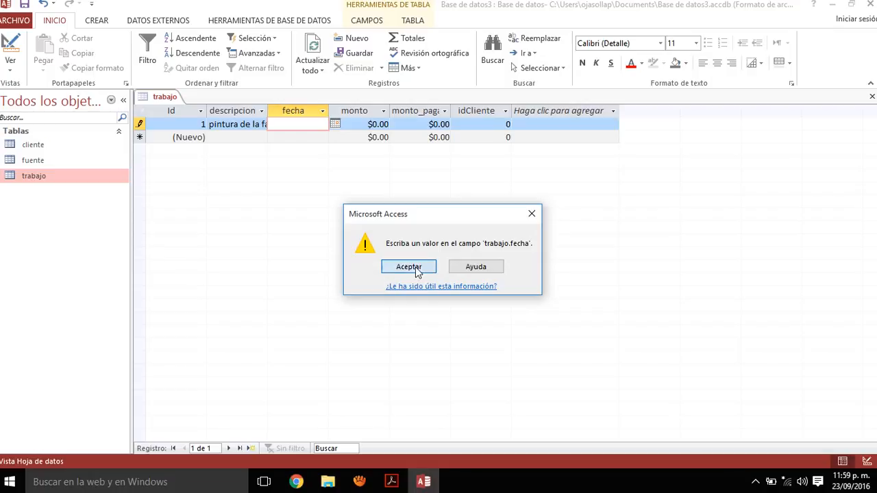
left_click(335, 123)
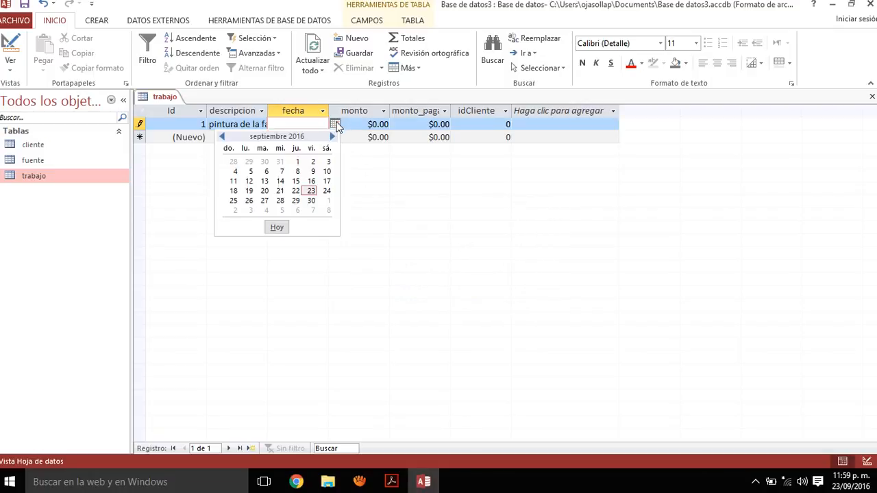
left_click(311, 191)
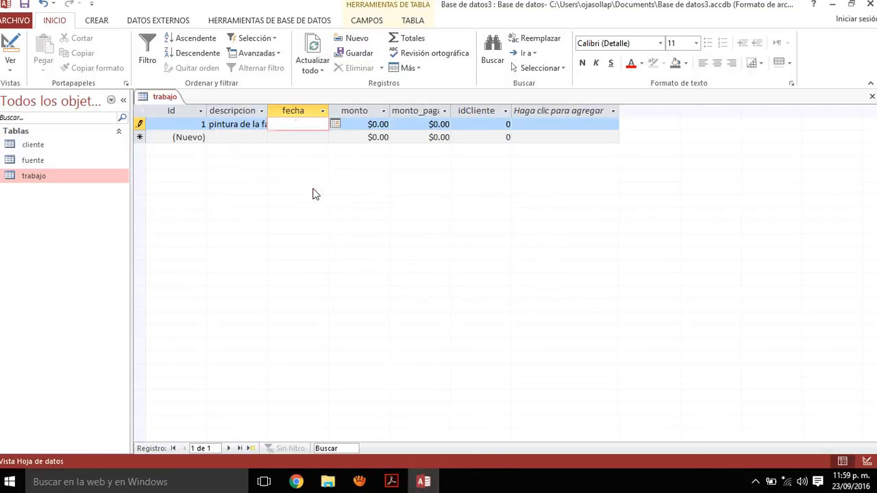
- Enter a monto of 4000 and a monto_pagado of 200 for the first trabajo record
left_click(365, 124)
type("40000")
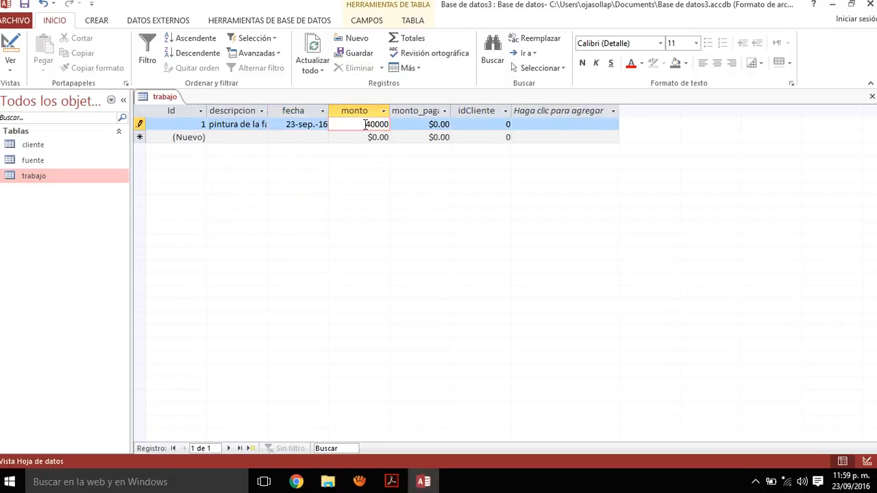
key("Tab")
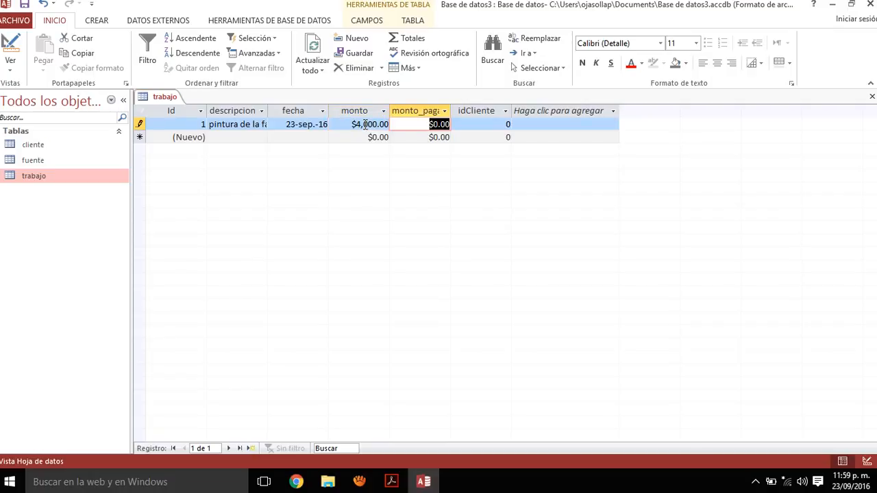
type("200")
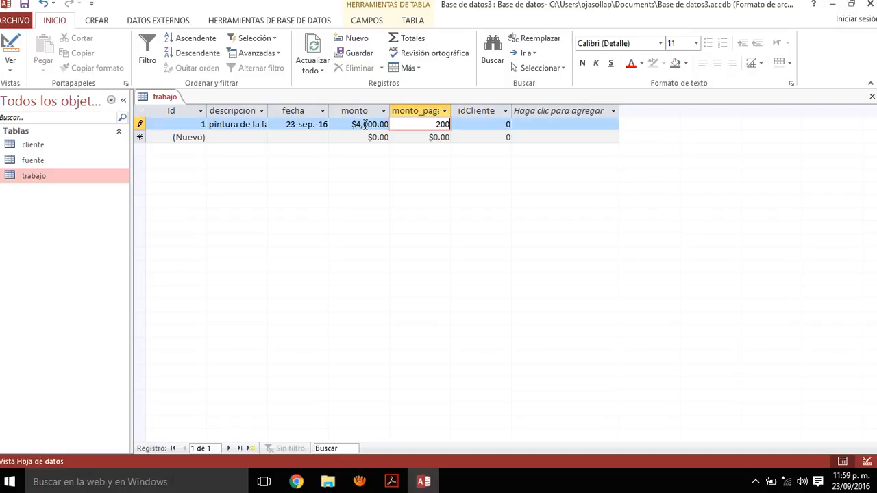
key("Tab")
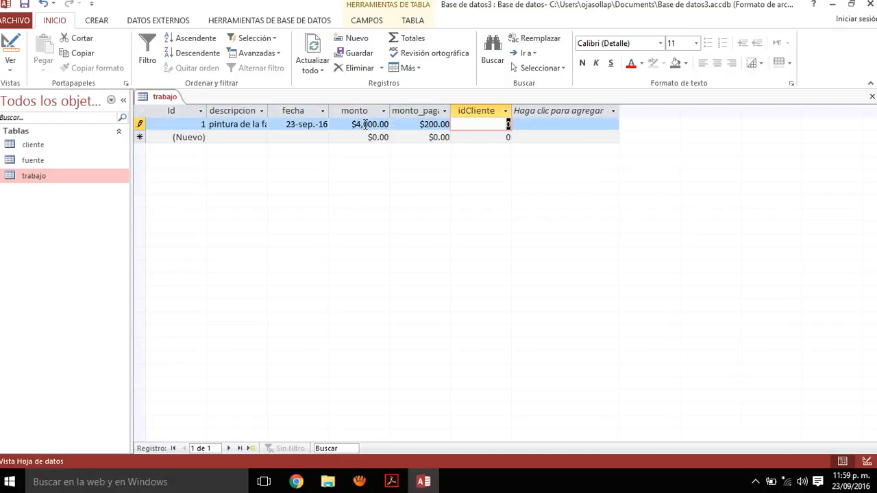
- Enter the client number in the idCliente field of the first trabajo record and save the record
type("10")
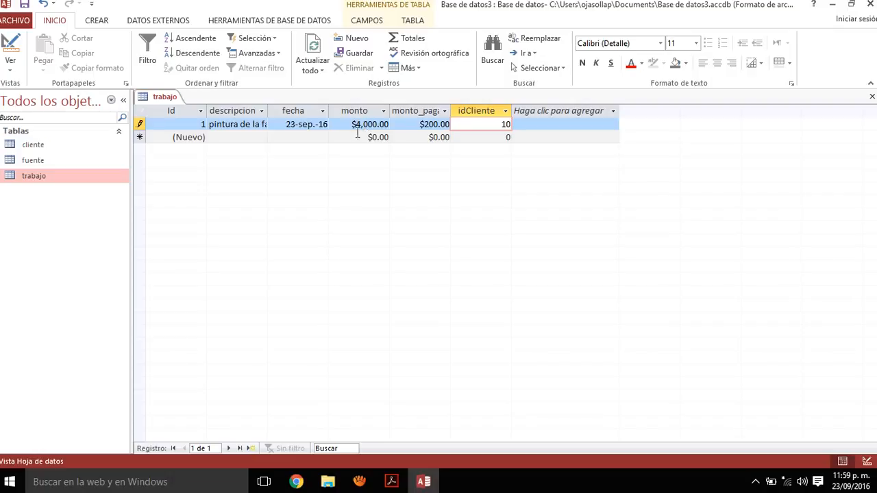
left_click(355, 140)
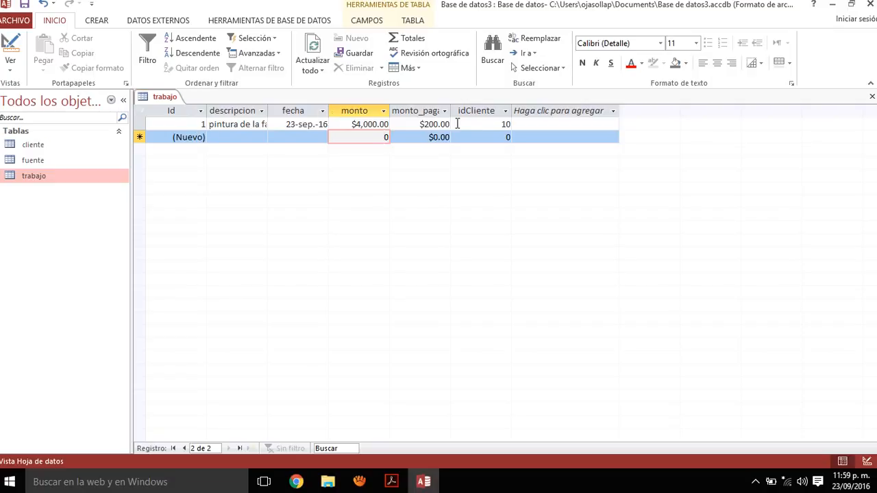
- Compare the idCliente entered in trabajo with the records of the cliente table, and return to trabajo
left_click(482, 123)
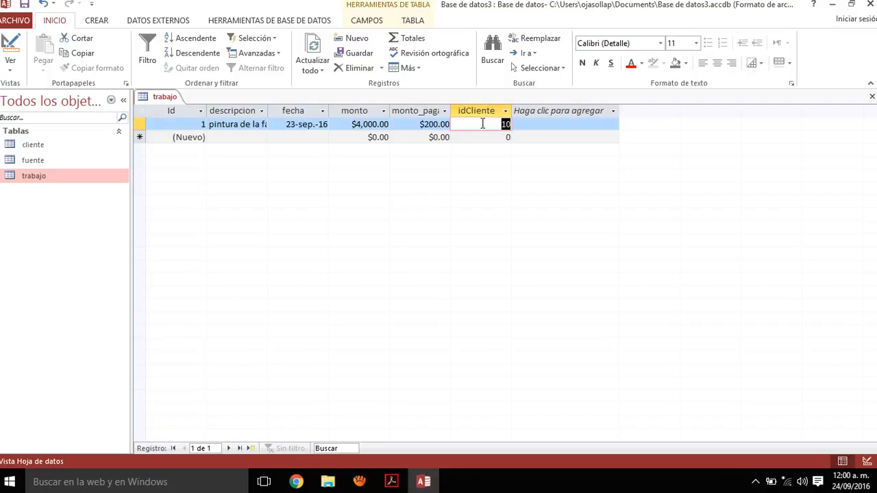
double_click(53, 147)
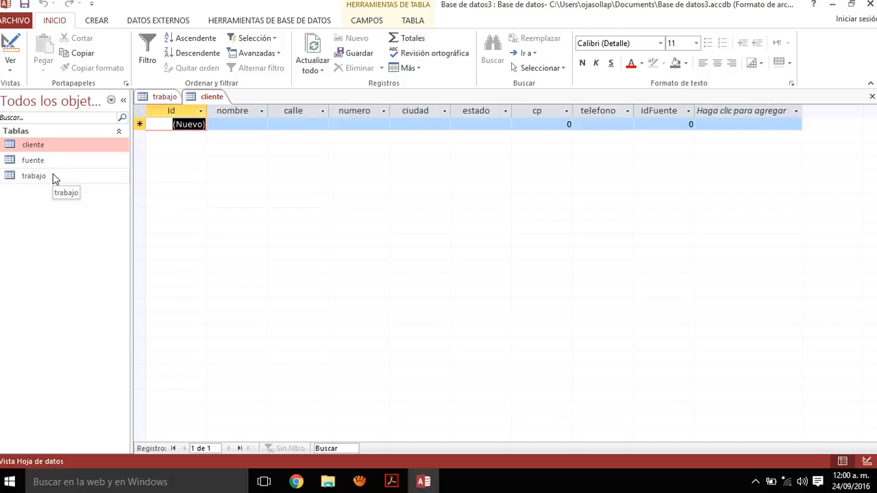
double_click(53, 174)
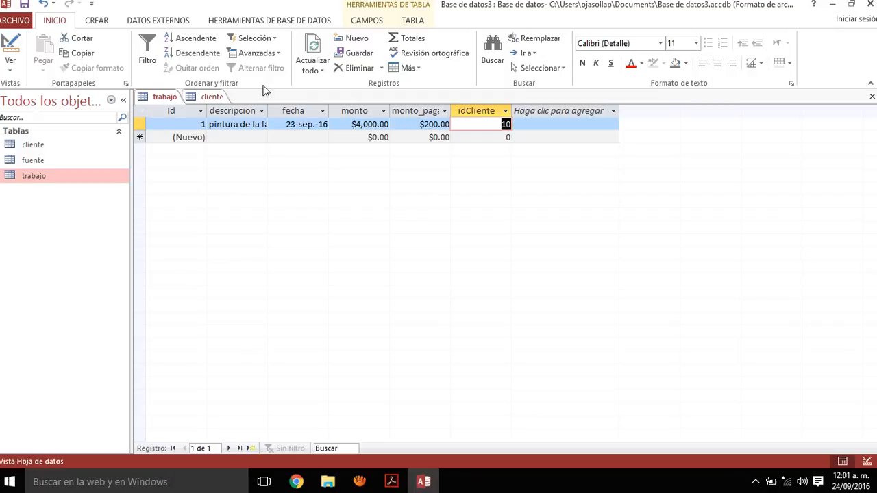
- Open the database relationships diagram and add the cliente, fuente and trabajo tables to it
left_click(260, 22)
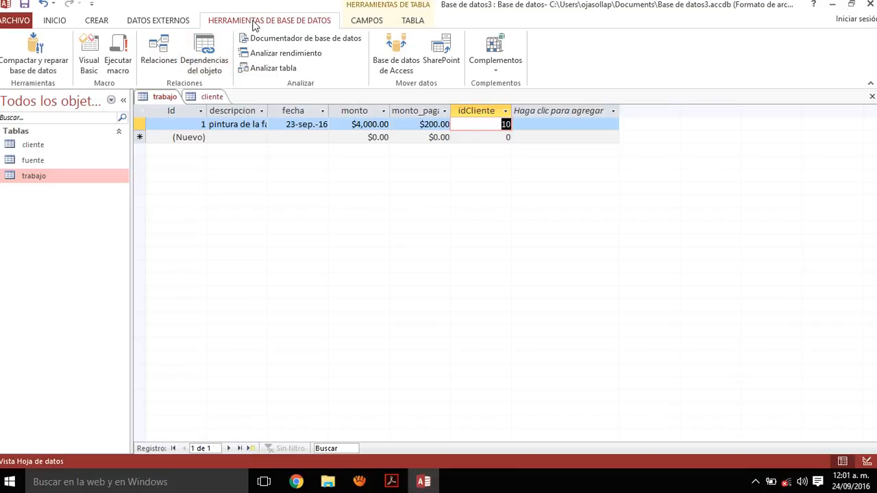
left_click(170, 52)
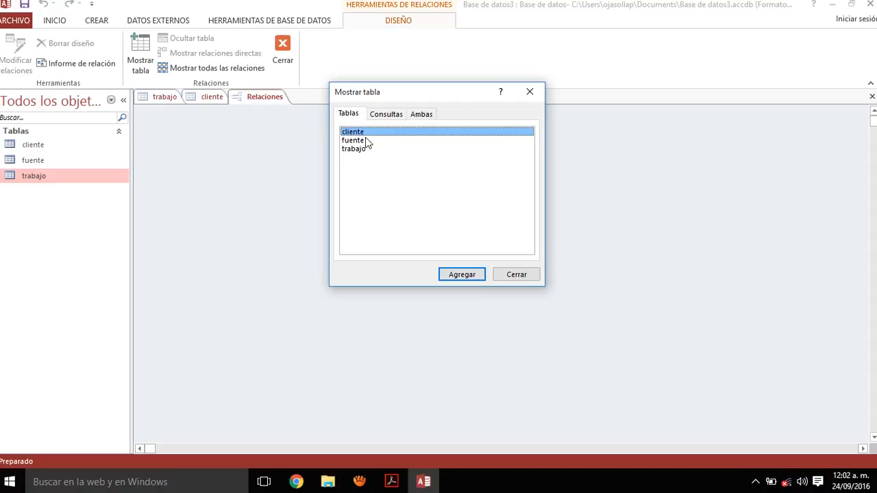
key("shift+Down")
key("shift+Down")
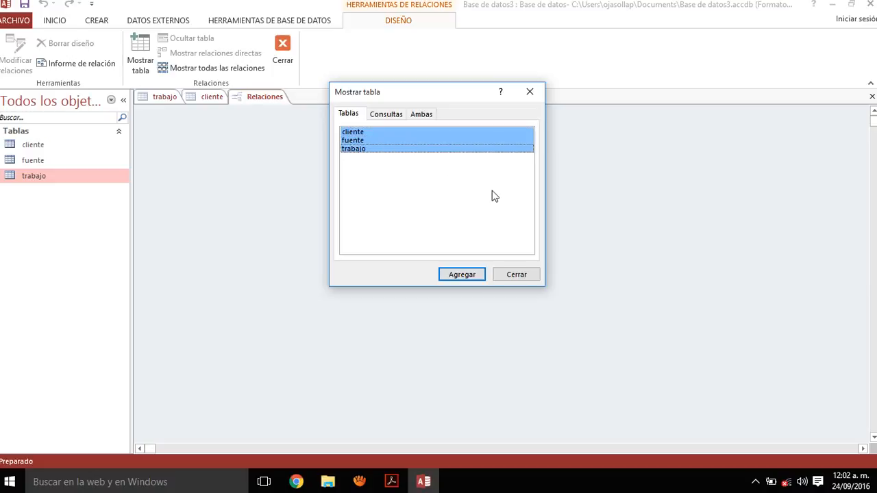
left_click(462, 275)
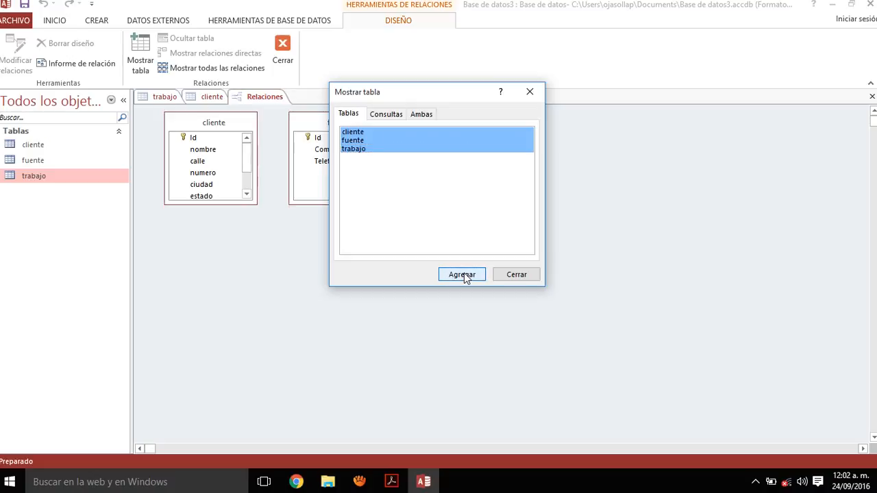
left_click(524, 276)
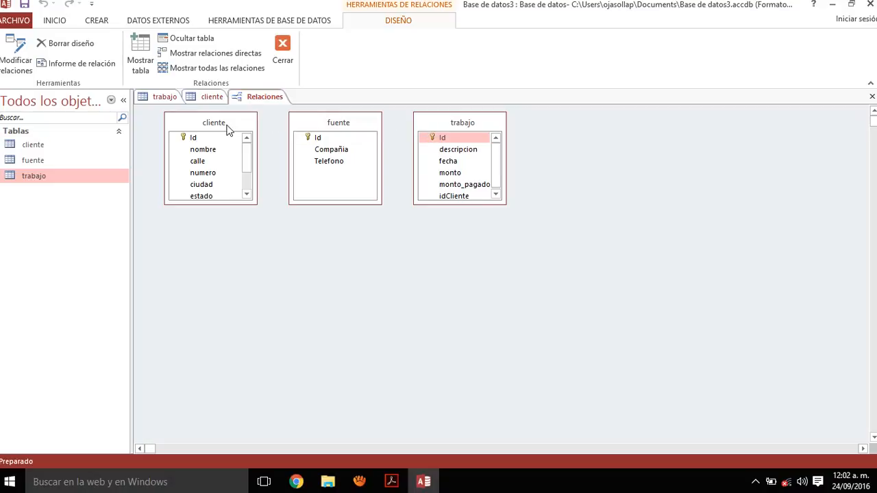
- Arrange the tables in the relationships diagram side by side in the order fuente, cliente, trabajo, with trabajo's idCliente field in view
left_click_drag(228, 130, 439, 225)
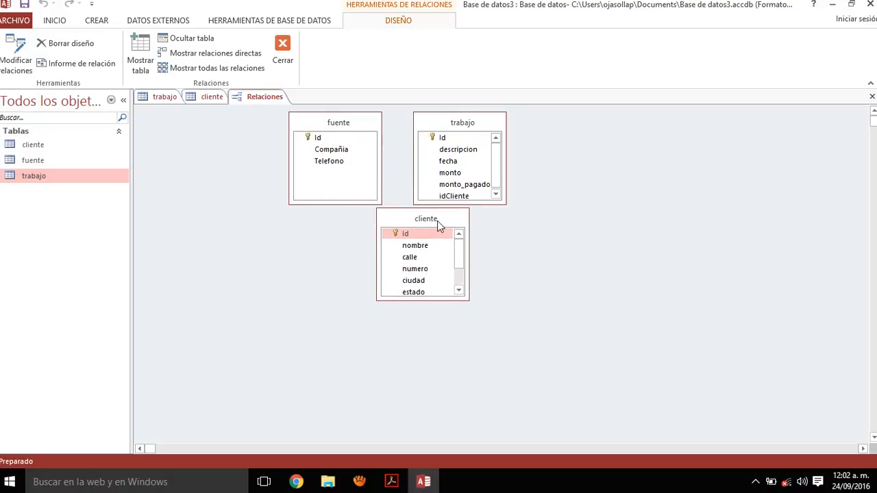
left_click_drag(485, 115, 584, 178)
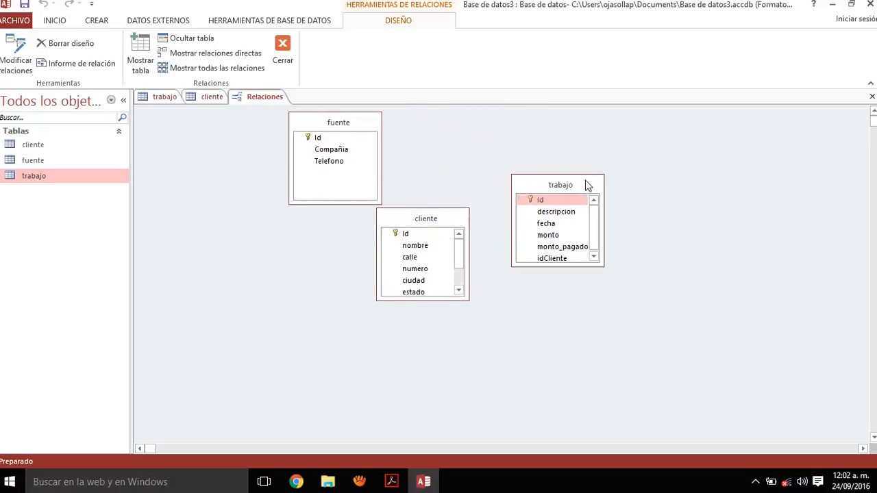
left_click_drag(345, 123, 299, 131)
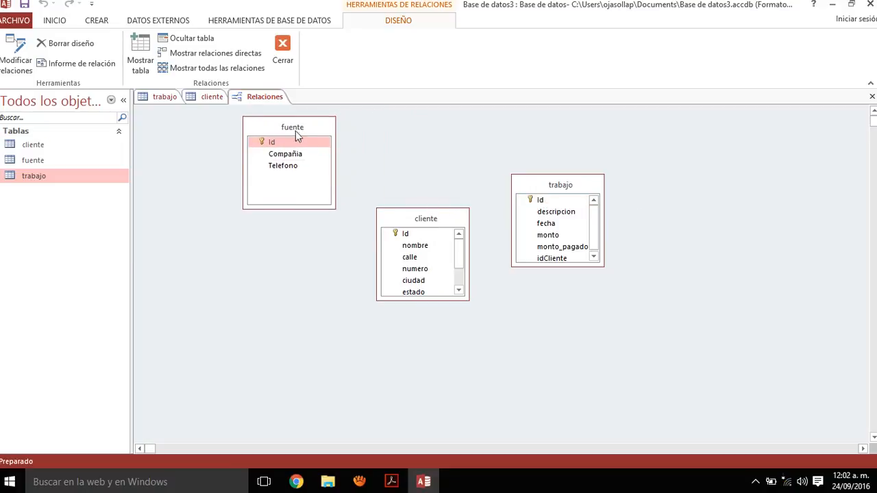
left_click(444, 217)
left_click_drag(444, 218, 449, 169)
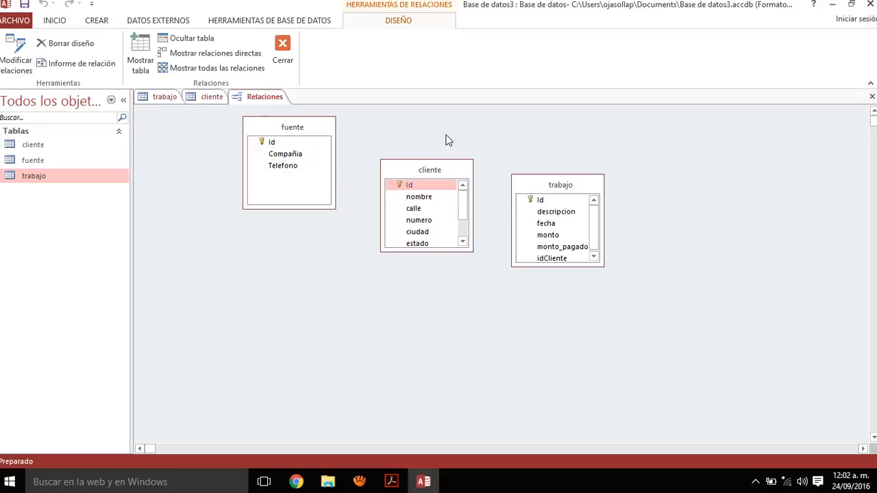
left_click_drag(579, 187, 578, 167)
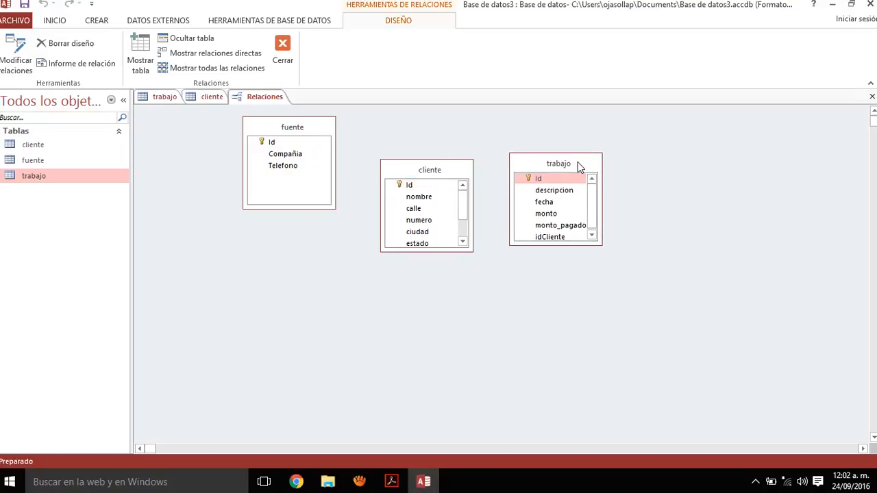
left_click(592, 235)
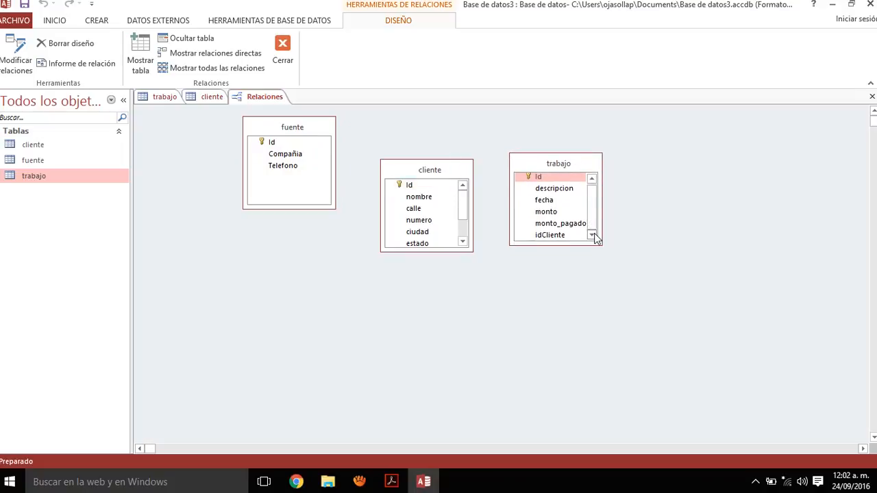
left_click(424, 186)
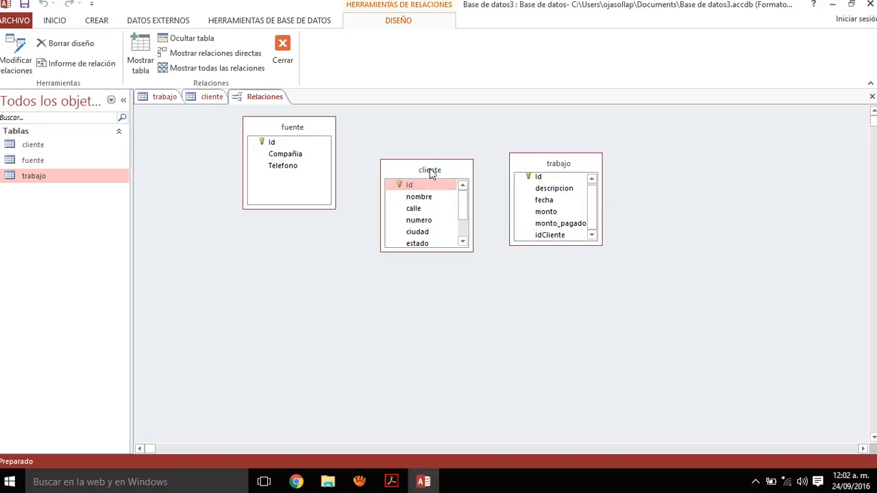
left_click_drag(432, 171, 431, 156)
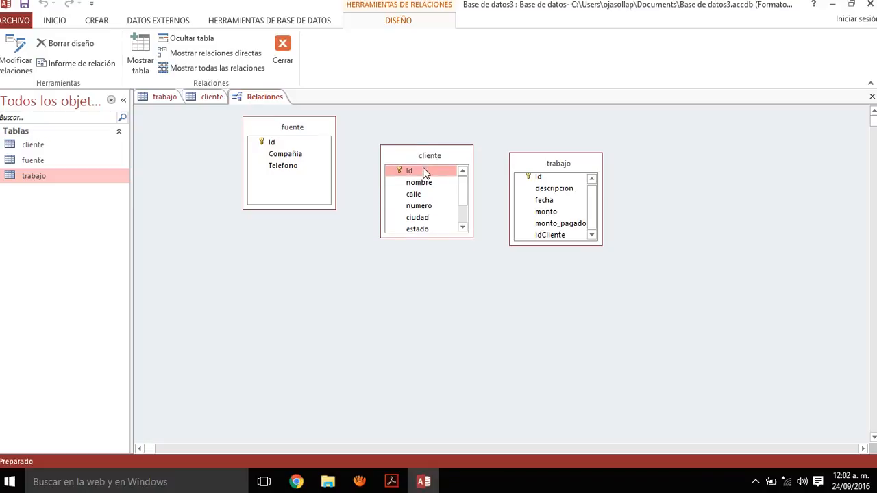
- Try to relate cliente's Id to trabajo's idCliente with referential integrity enforced while both tables are open
left_click_drag(423, 173, 545, 236)
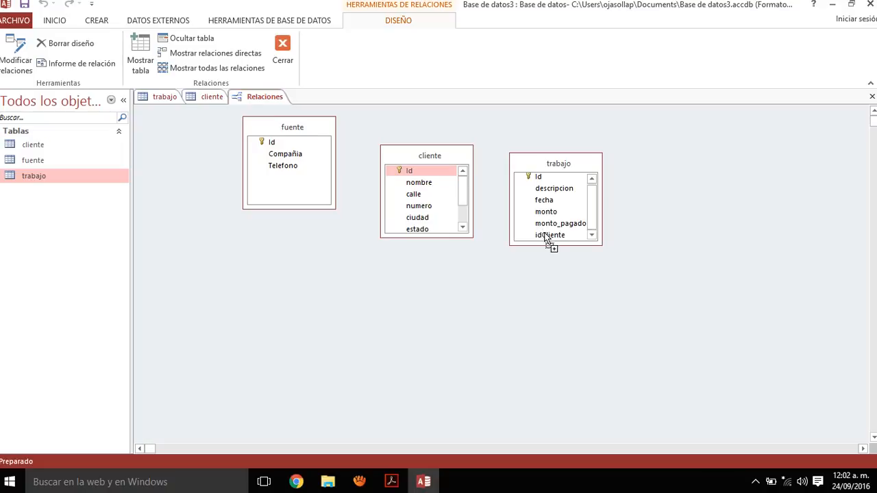
left_click_drag(546, 236, 547, 238)
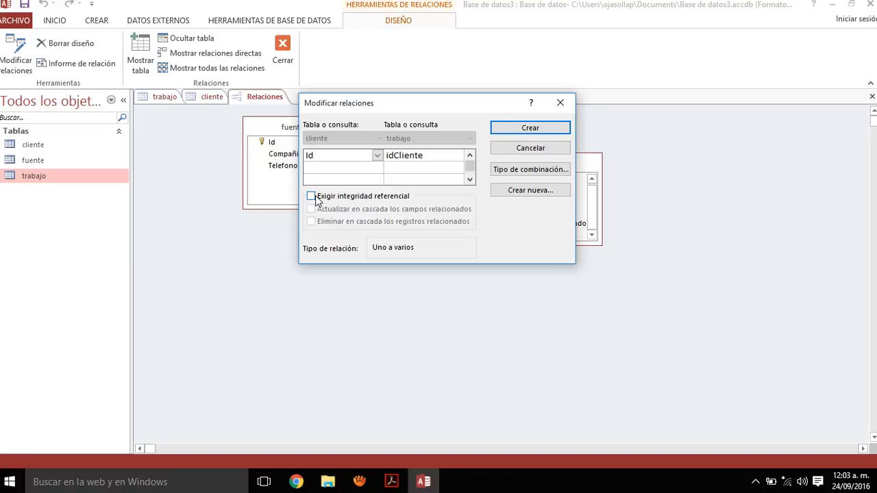
left_click(312, 197)
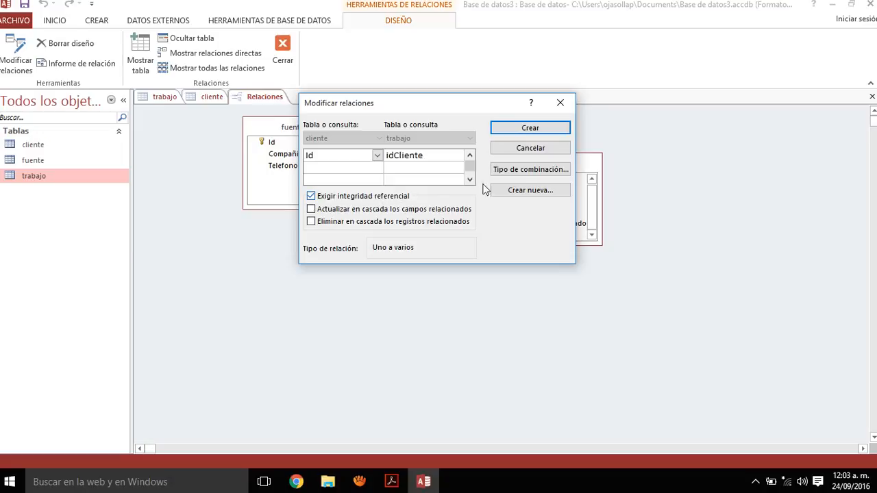
left_click(536, 130)
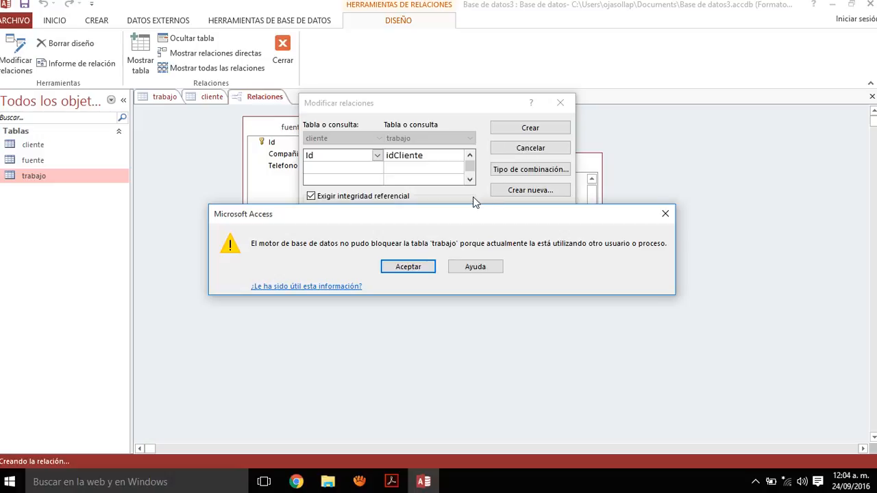
left_click(664, 215)
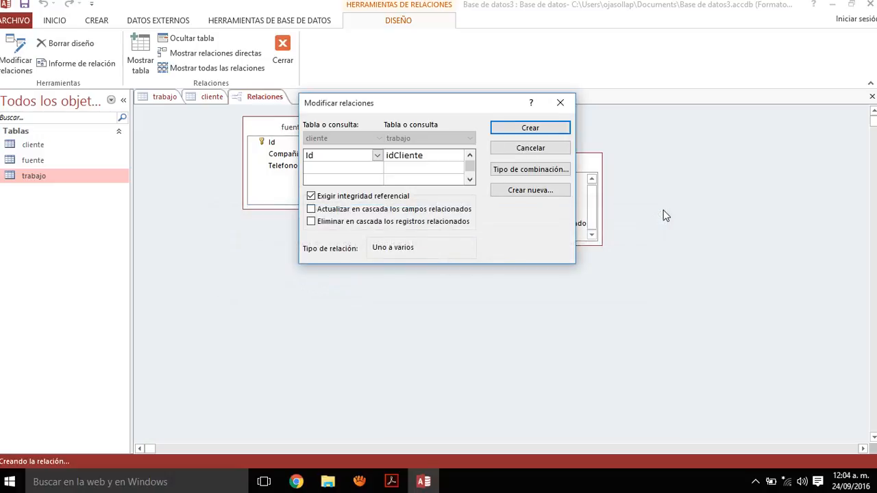
left_click(566, 104)
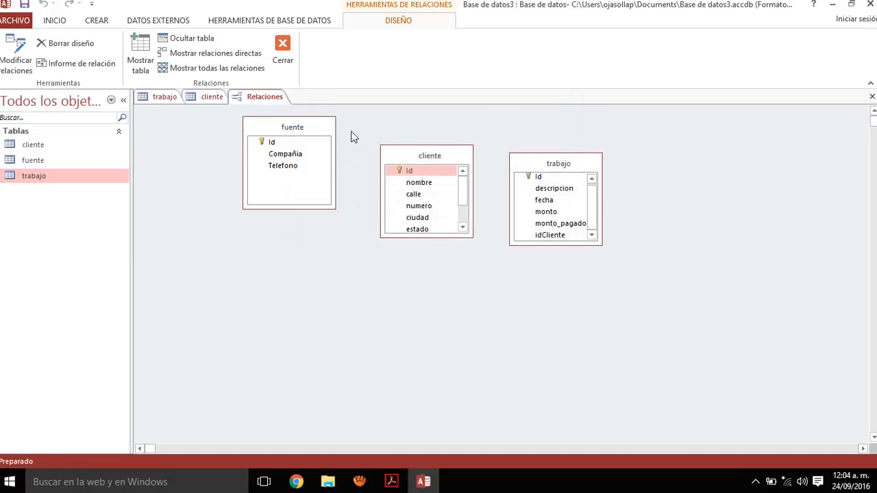
- Close the open cliente and trabajo tables, keeping only the relationships diagram open
left_click(213, 98)
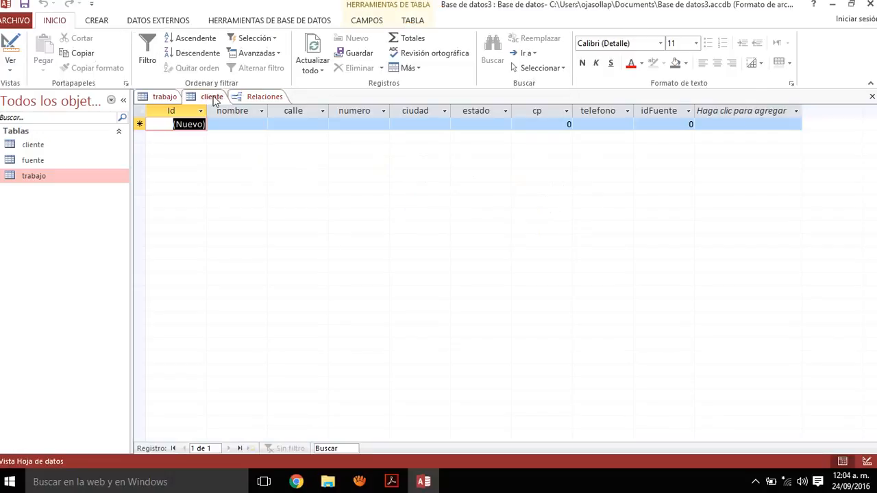
right_click(214, 100)
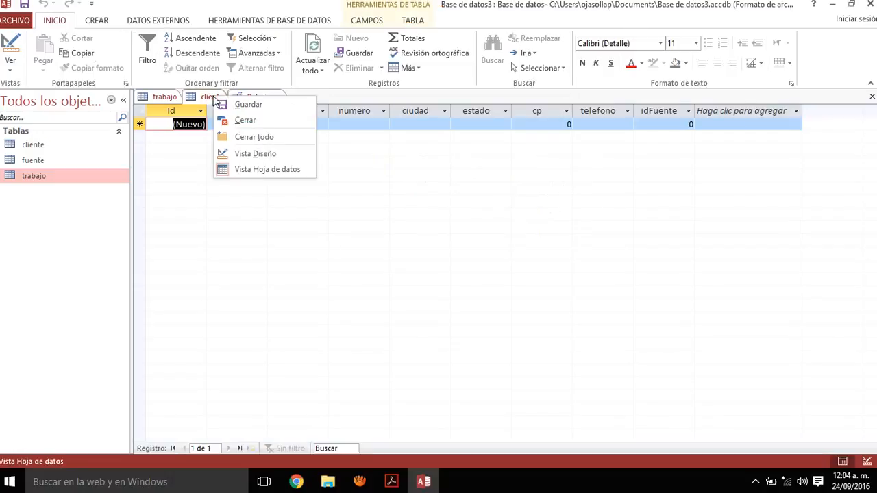
left_click(241, 120)
left_click(169, 96)
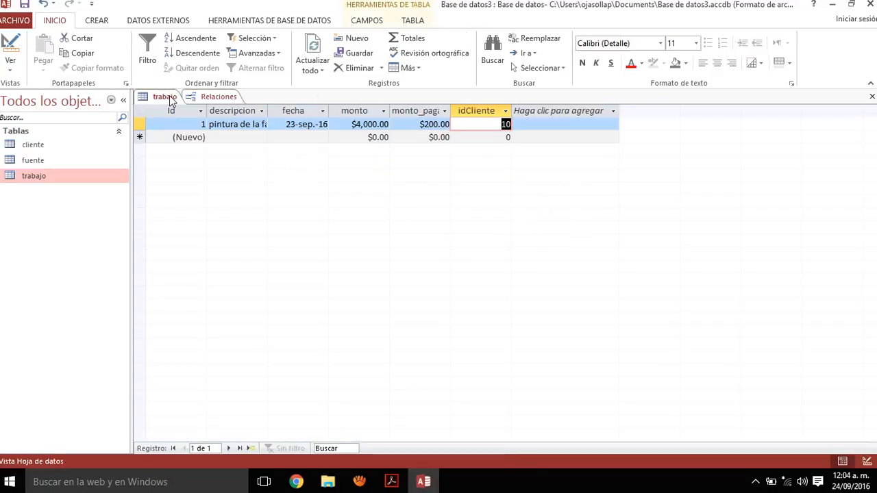
right_click(170, 99)
left_click(200, 120)
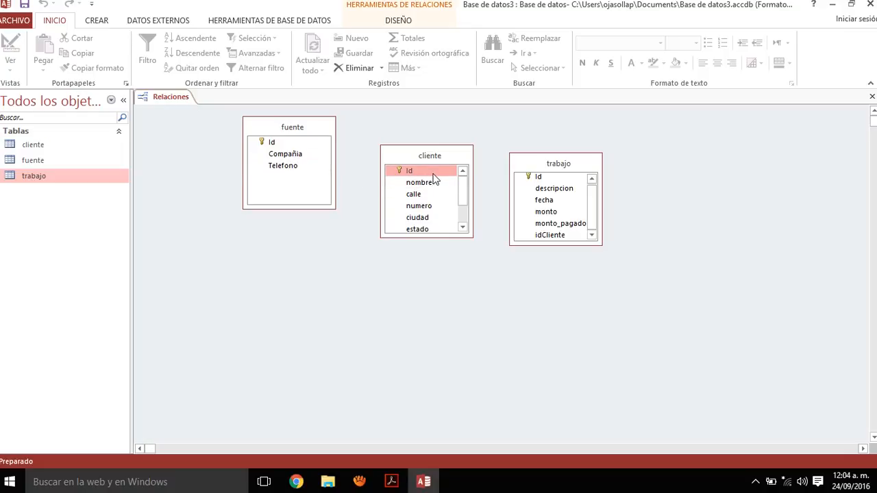
- Try again to create the cliente Id to trabajo idCliente relationship with referential integrity, and close the relationship dialog
left_click_drag(433, 175, 547, 238)
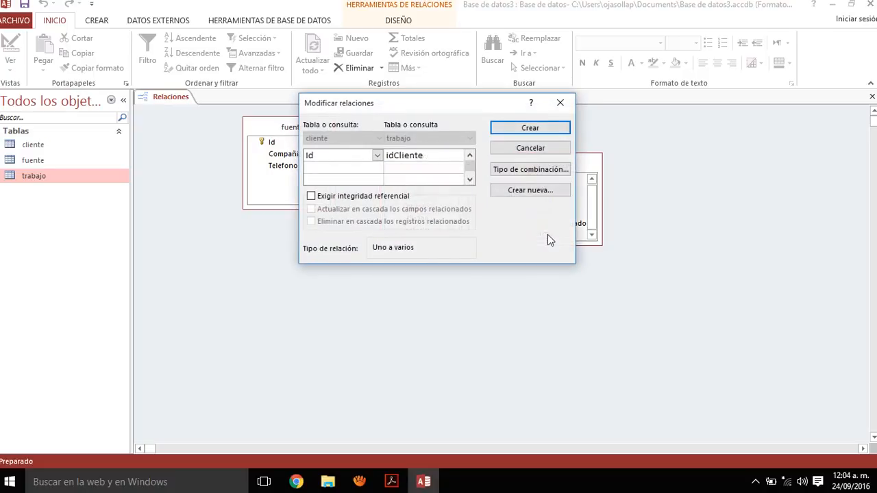
left_click(343, 196)
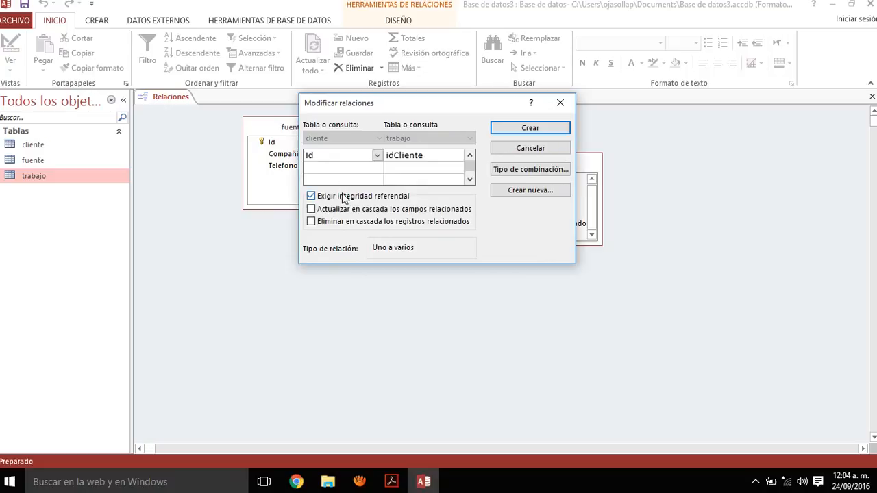
left_click(552, 131)
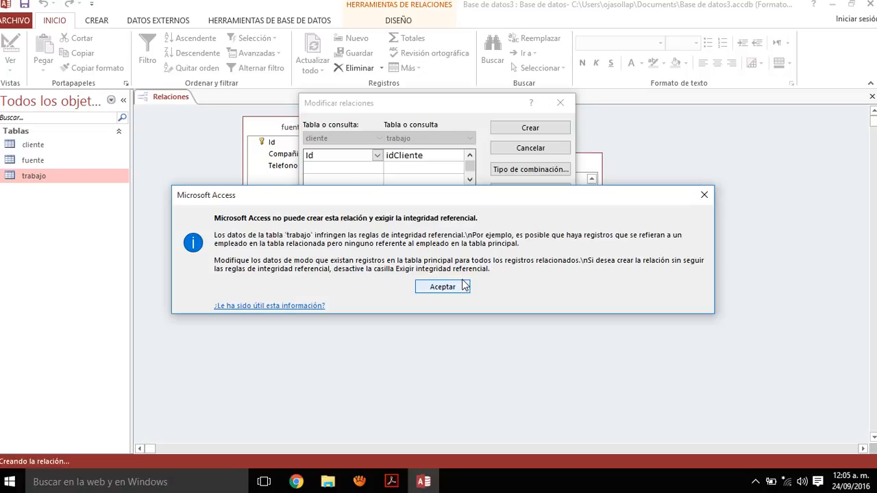
left_click(706, 196)
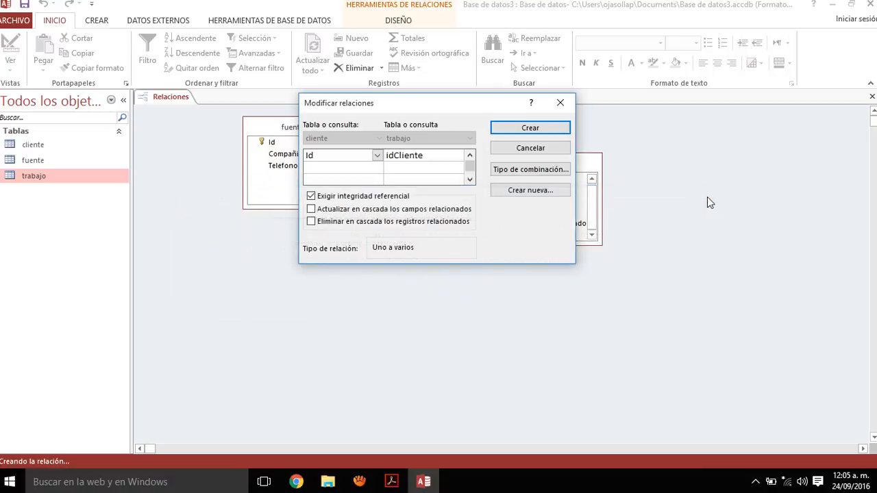
left_click(563, 103)
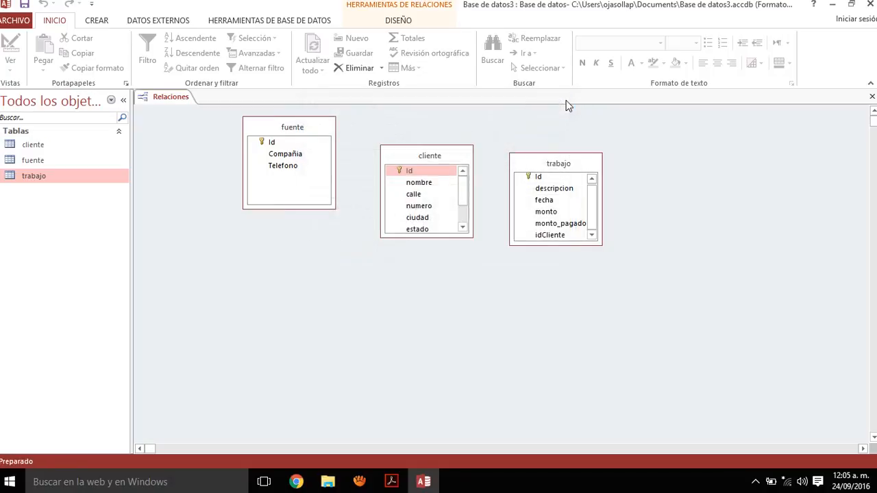
- Open the trabajo table and delete its existing record, confirming the deletion
double_click(94, 182)
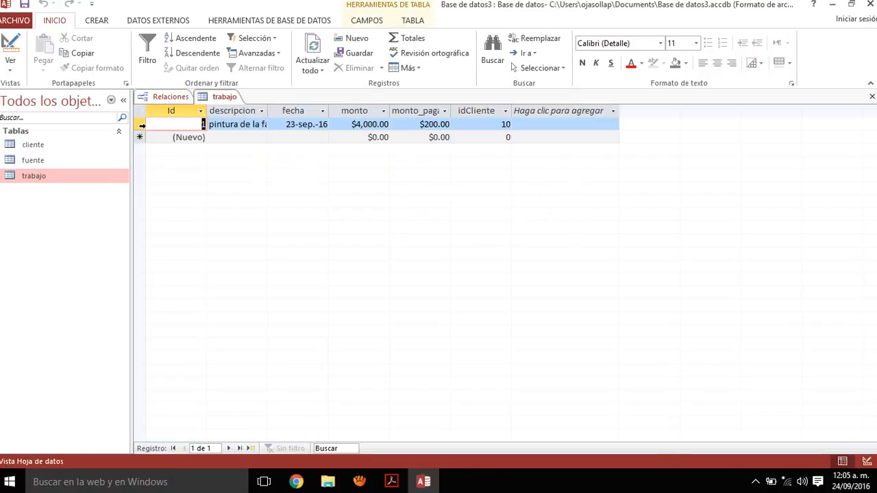
left_click(142, 128)
right_click(142, 127)
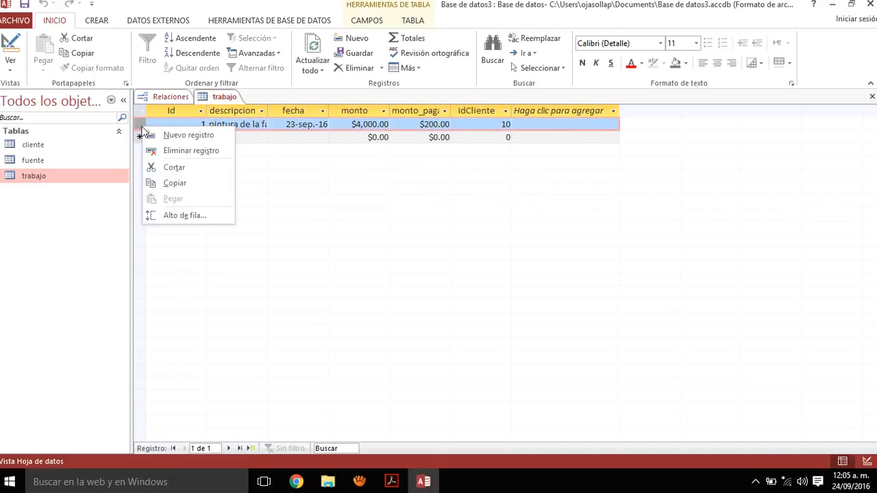
left_click(171, 150)
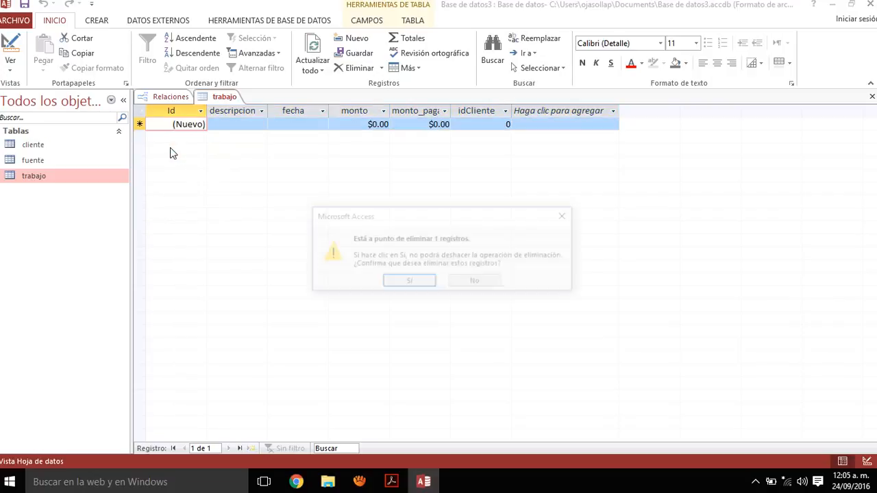
left_click(408, 283)
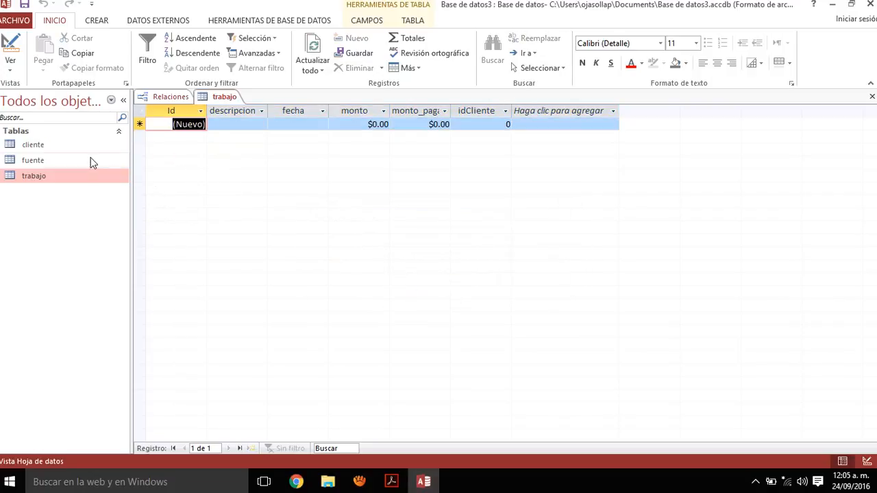
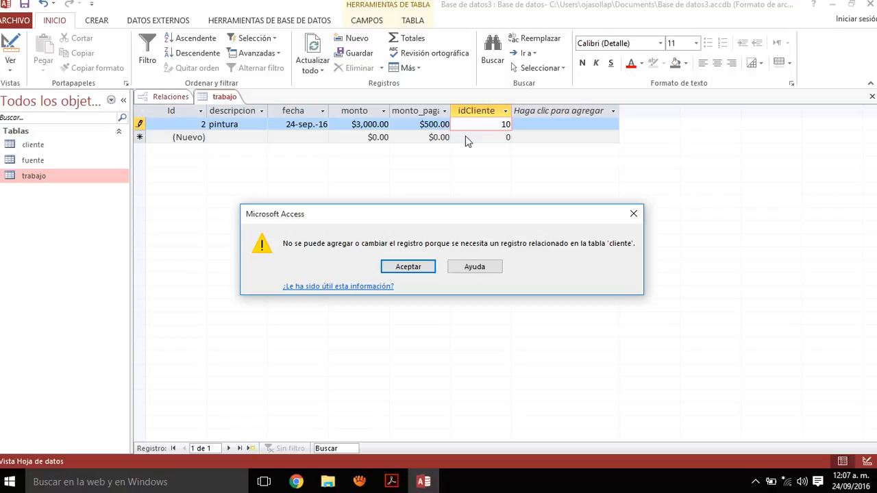
- Dismiss the message in trabajo, open the cliente table and enter the client's full name in a new record
left_click(631, 215)
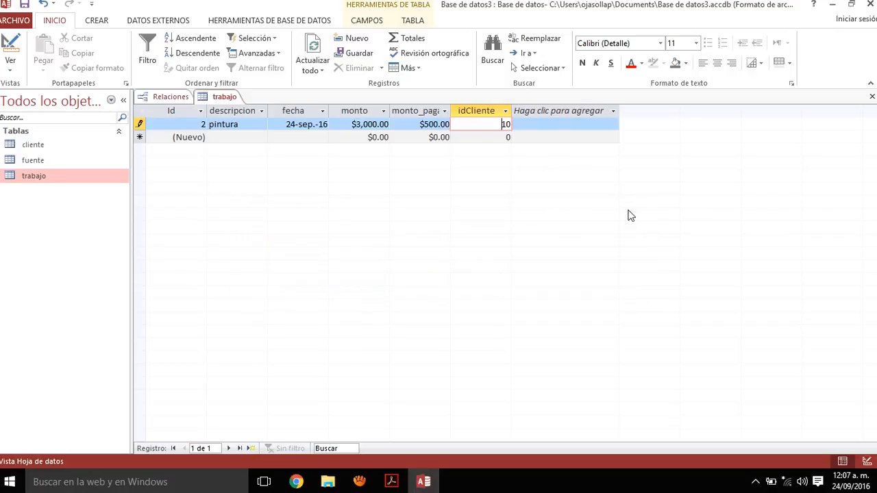
left_click(73, 149)
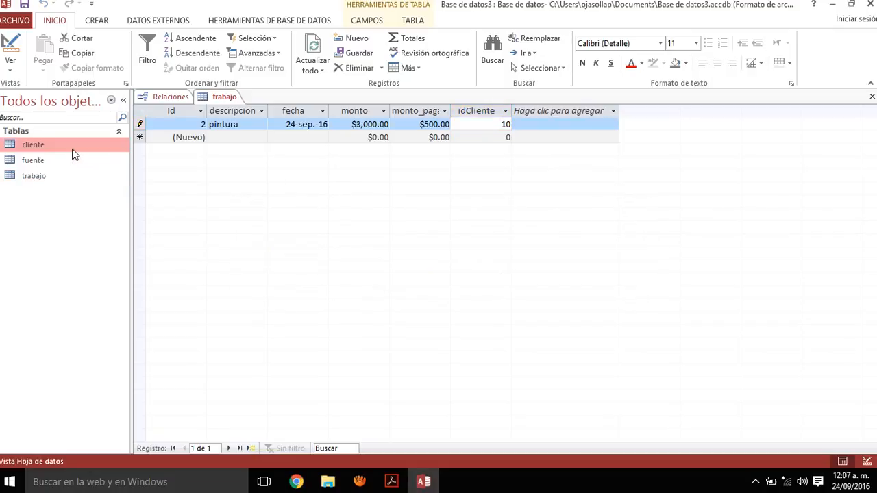
double_click(72, 148)
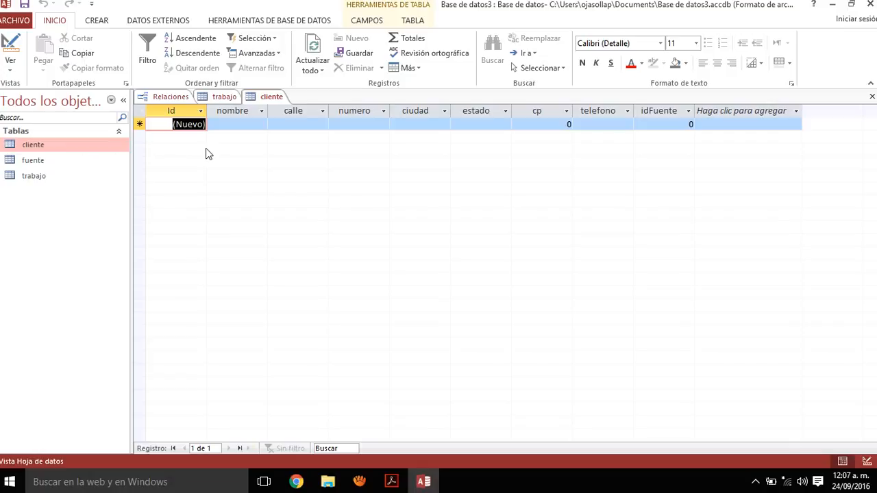
left_click(255, 129)
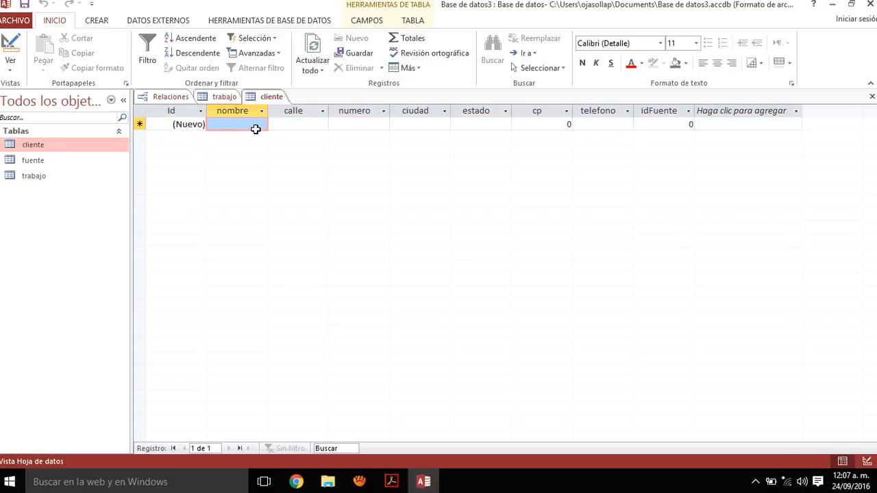
type("juan p")
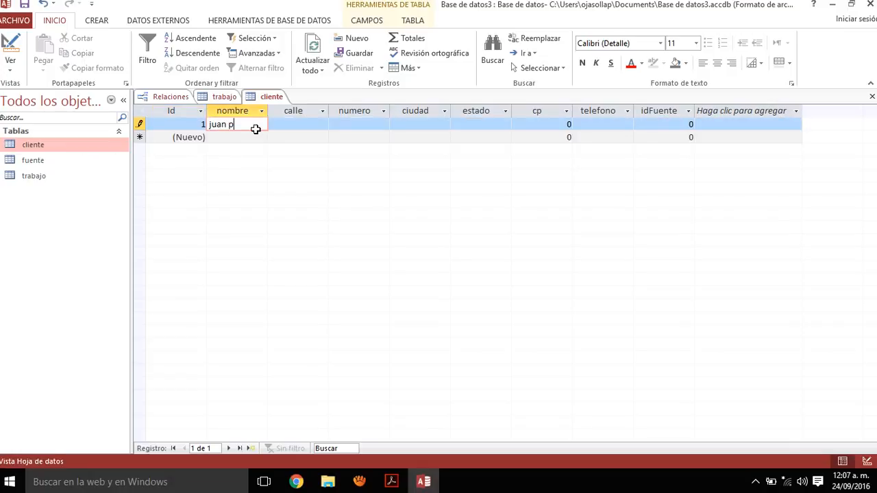
type("erez")
key("Tab")
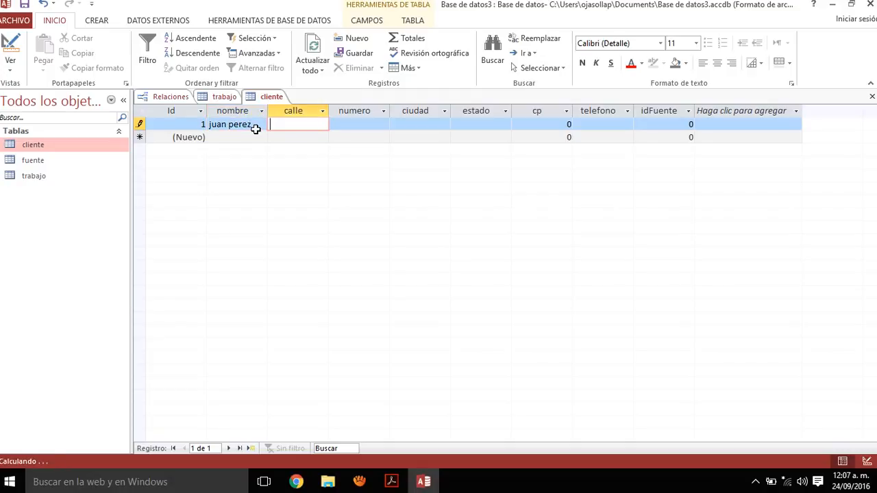
- Fill in the client's street, house number, city and state in the calle, numero, ciudad and estado fields
type("carrera")
key("Tab")
type("100")
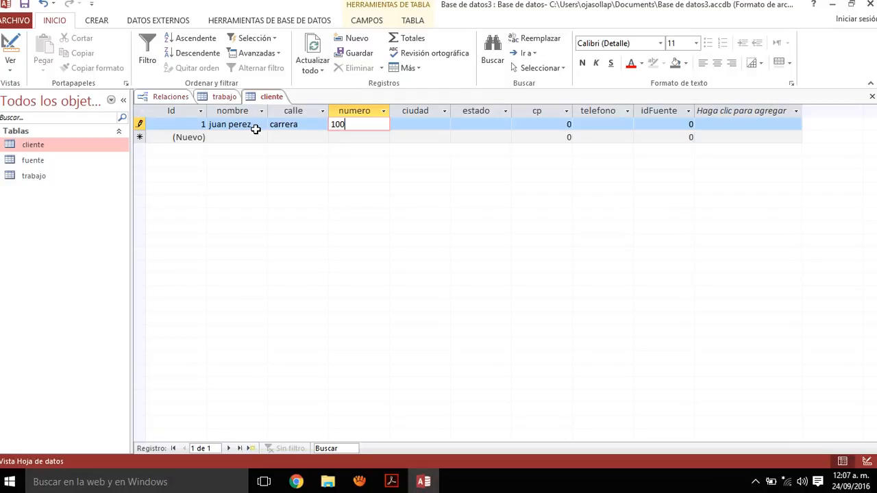
key("Tab")
type("victoria")
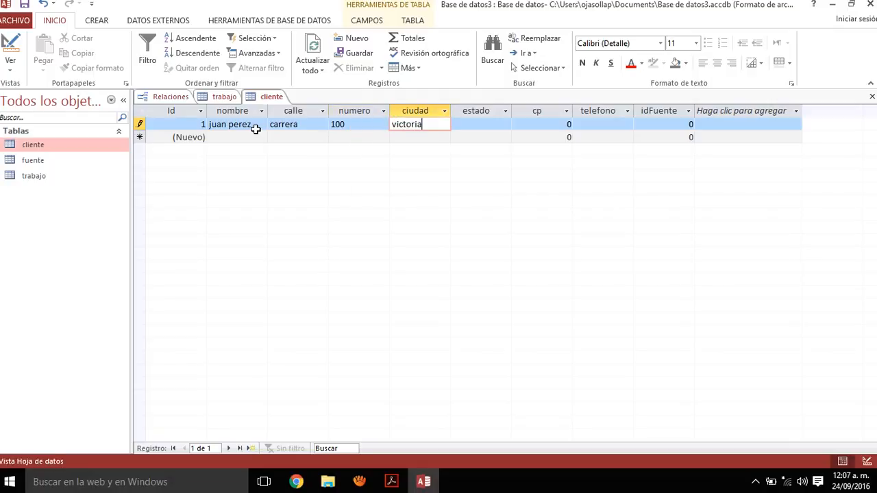
key("Tab")
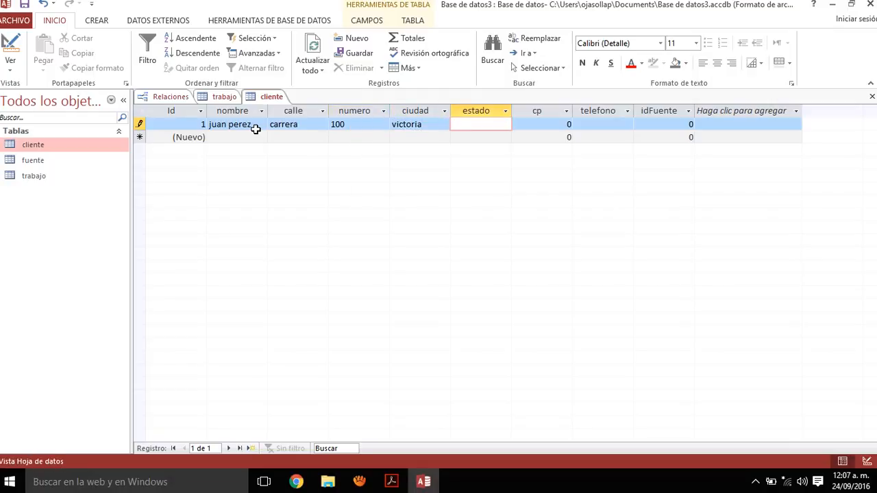
type("tamaulipas")
- Set the new client's idFuente to 1, leaving cp and telefono as they are, and save the record
left_click(567, 124)
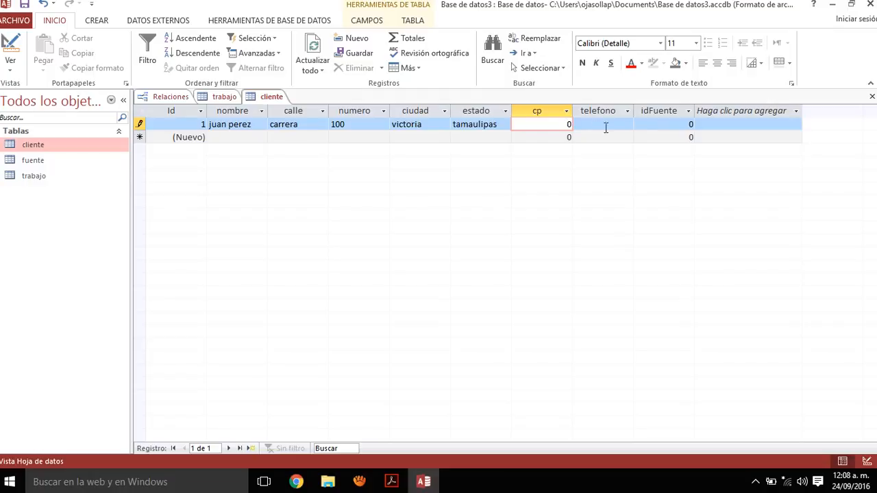
left_click(646, 124)
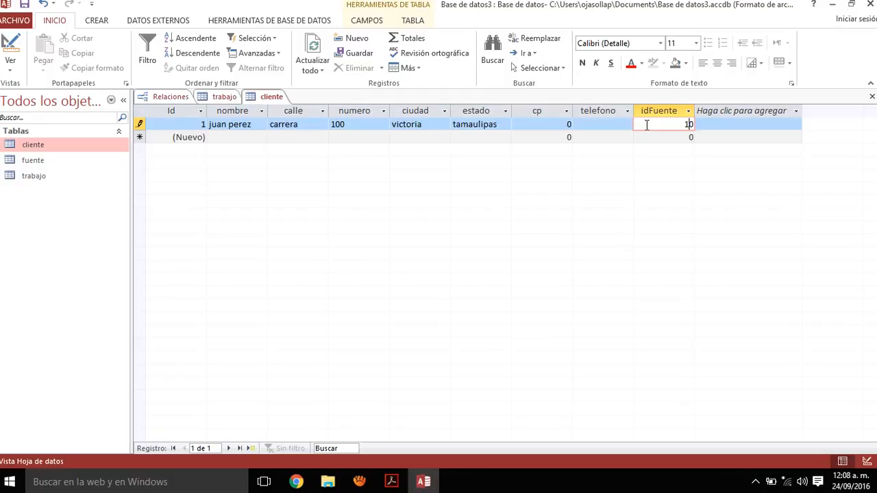
type("1")
key("Delete")
left_click(624, 138)
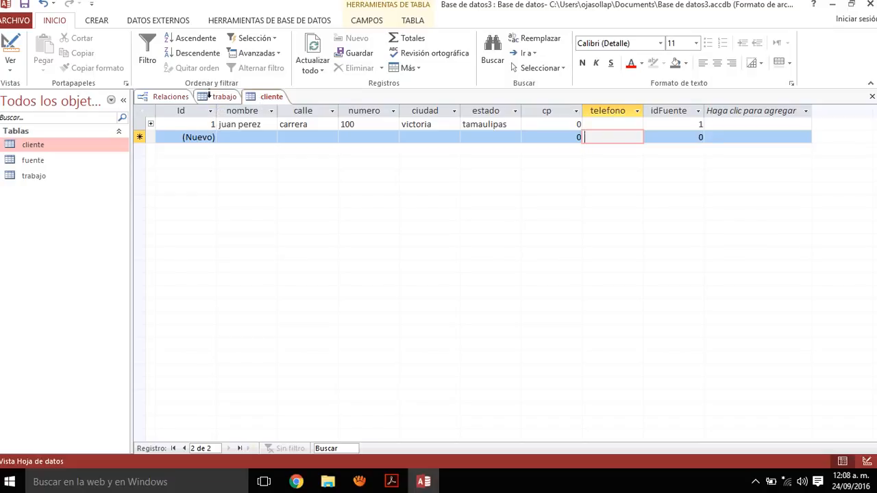
- Set idCliente to 1 in the trabajo table's pintura record and save the record
left_click(218, 98)
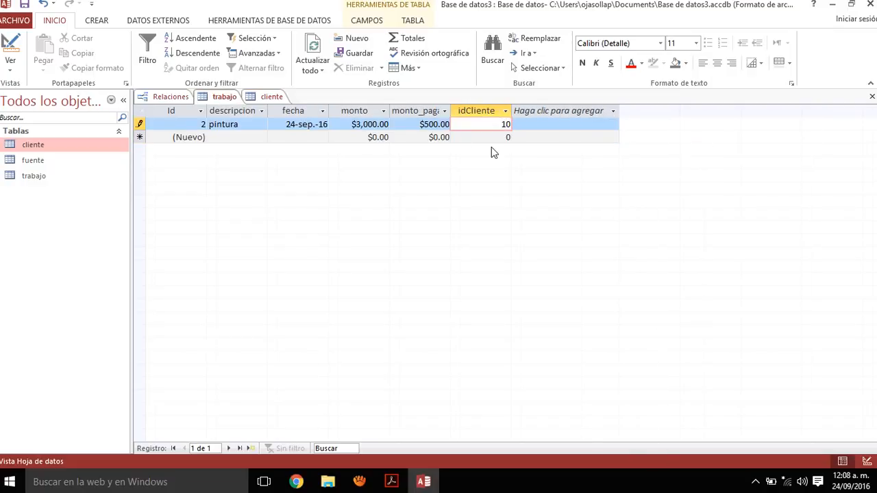
key("BackSpace")
left_click(486, 138)
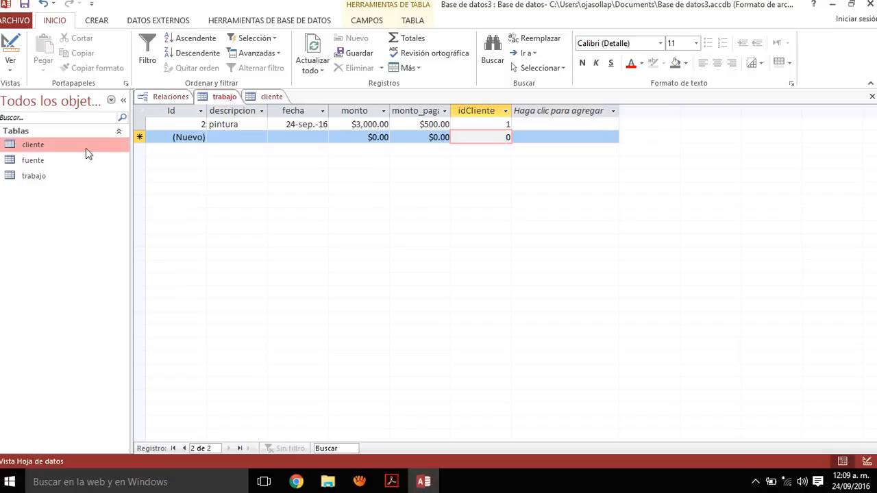
- Review the cliente–trabajo link in the relationships diagram, the idCliente value in trabajo, and the matching cliente record
left_click(62, 176)
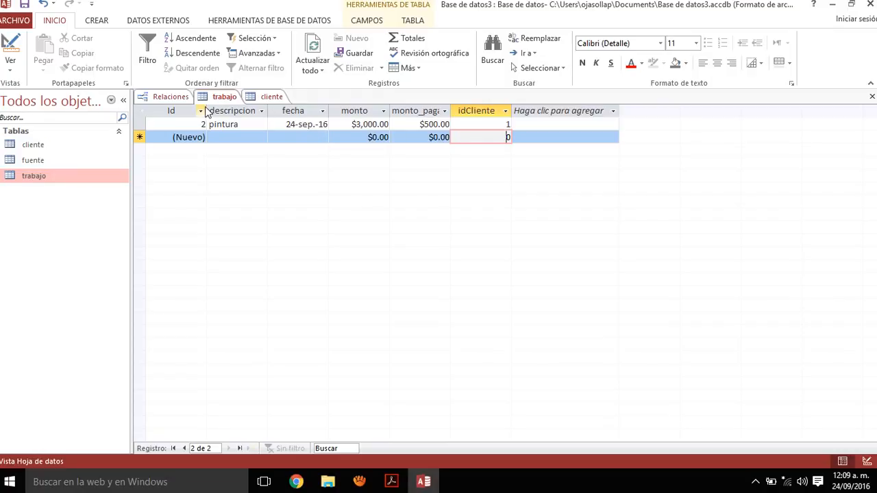
left_click(170, 98)
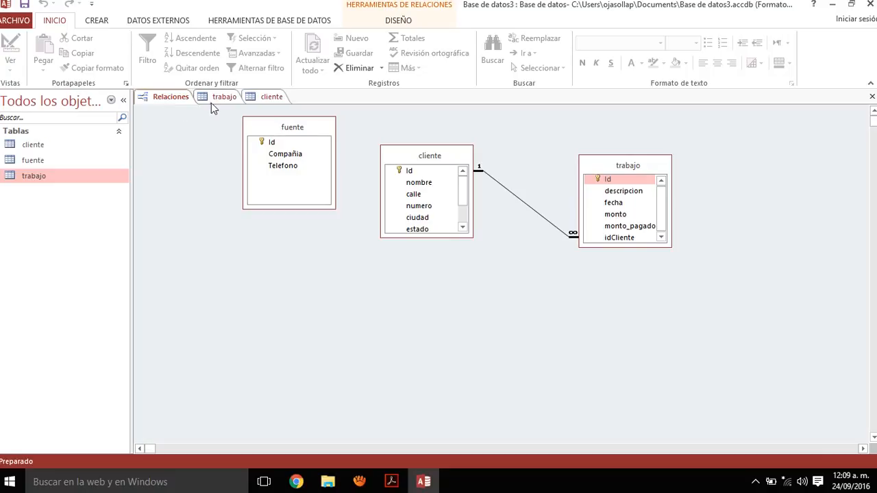
double_click(107, 172)
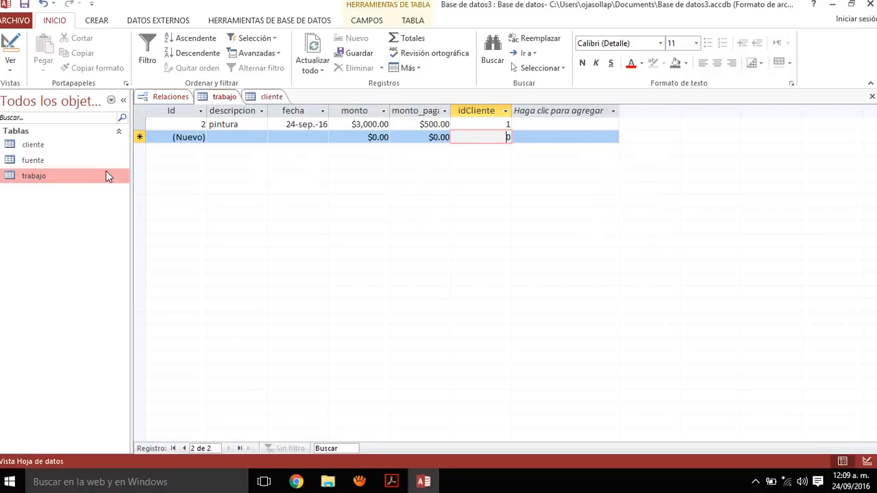
left_click(492, 122)
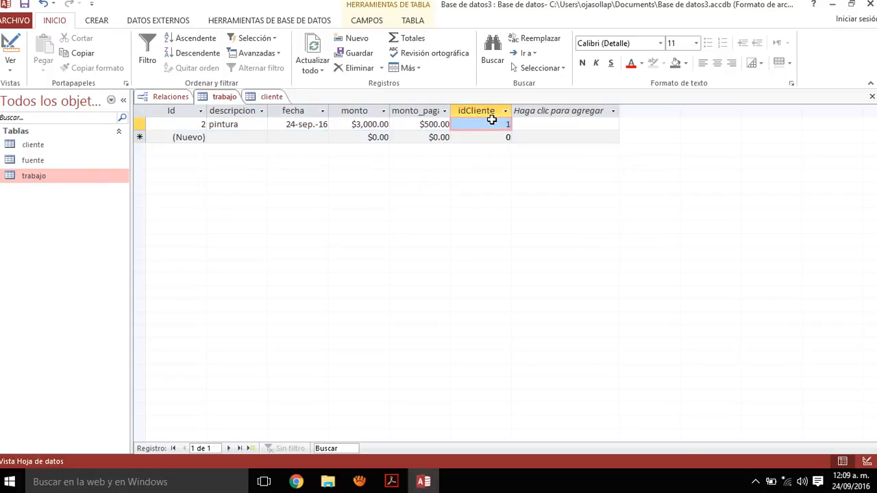
left_click(271, 98)
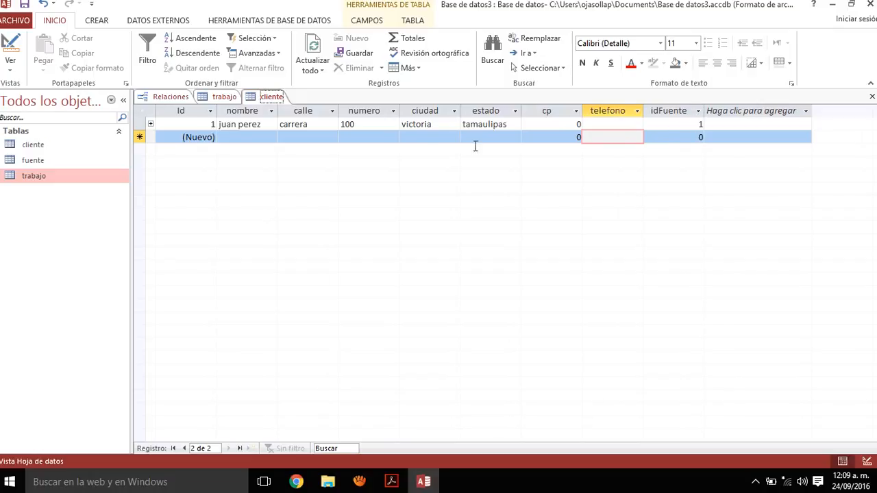
- Add a fuente record with the company "constructora del norte" and its phone number, and close the fuente table
double_click(56, 162)
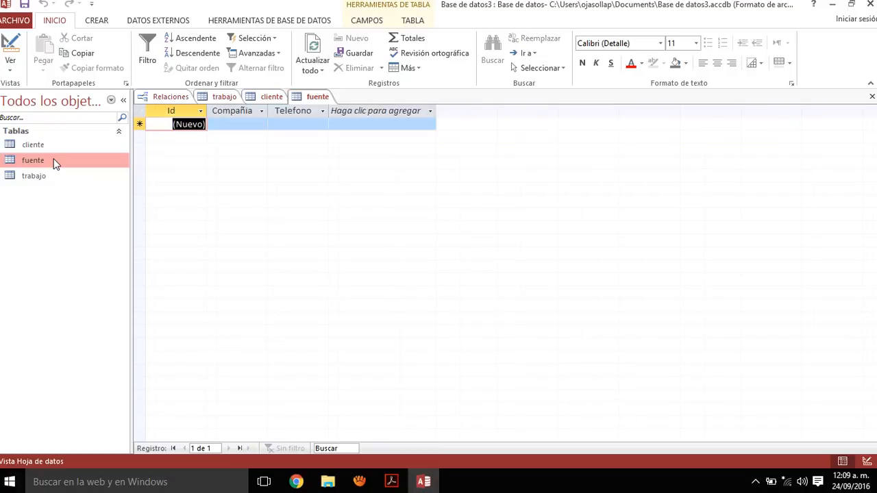
left_click(250, 123)
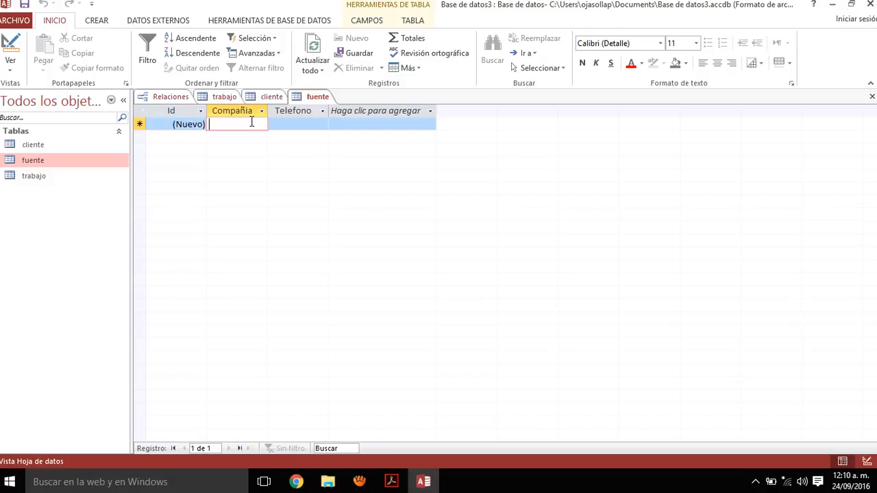
type("constructo")
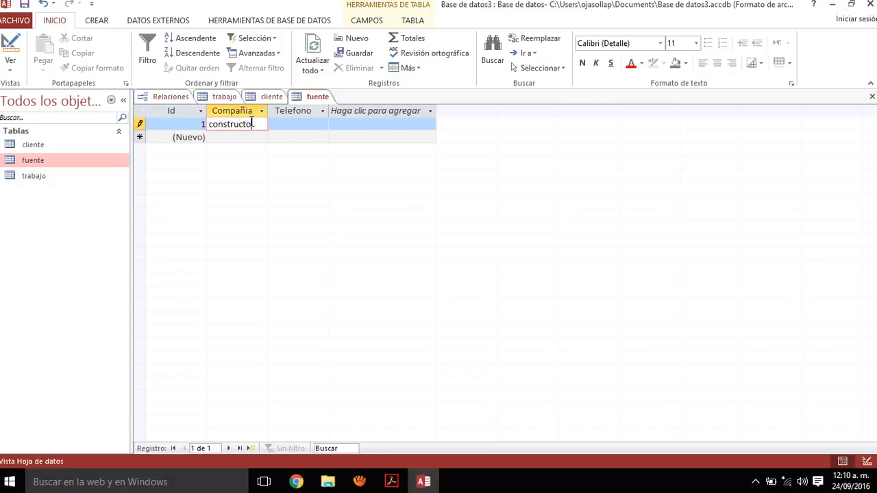
type("ra del norte")
left_click(285, 122)
type("4")
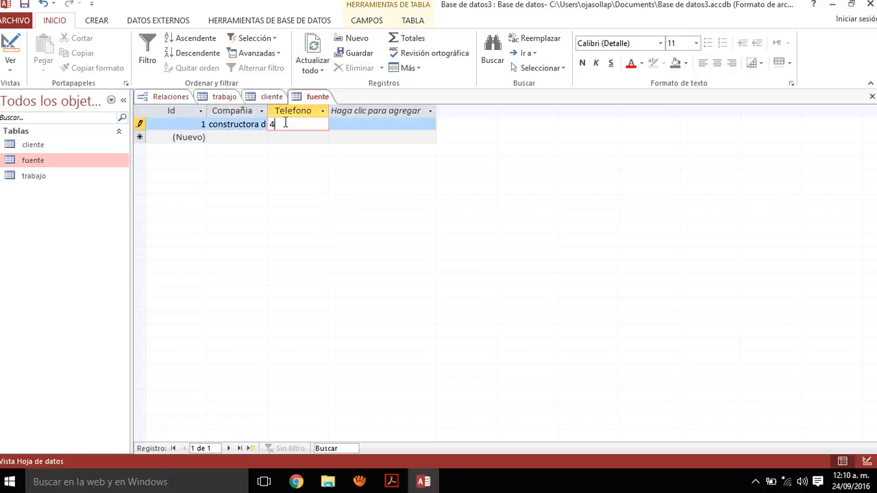
key("BackSpace")
type("834 10000")
left_click(262, 139)
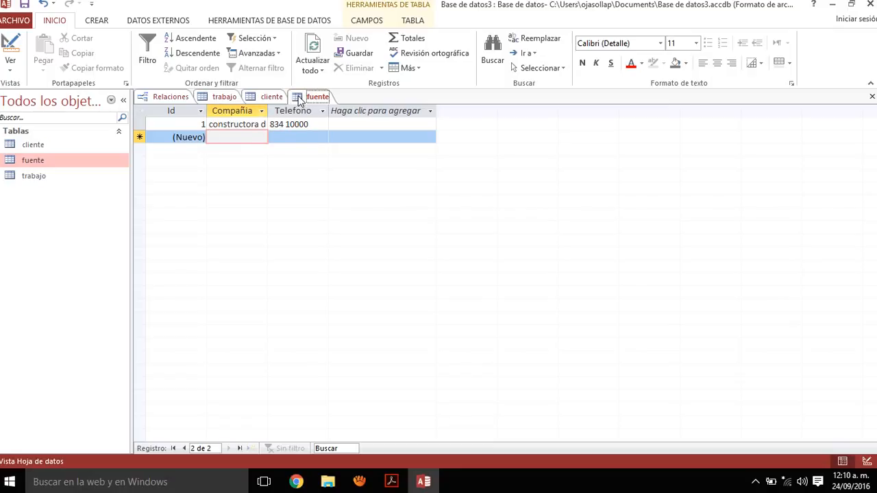
right_click(300, 100)
left_click(327, 122)
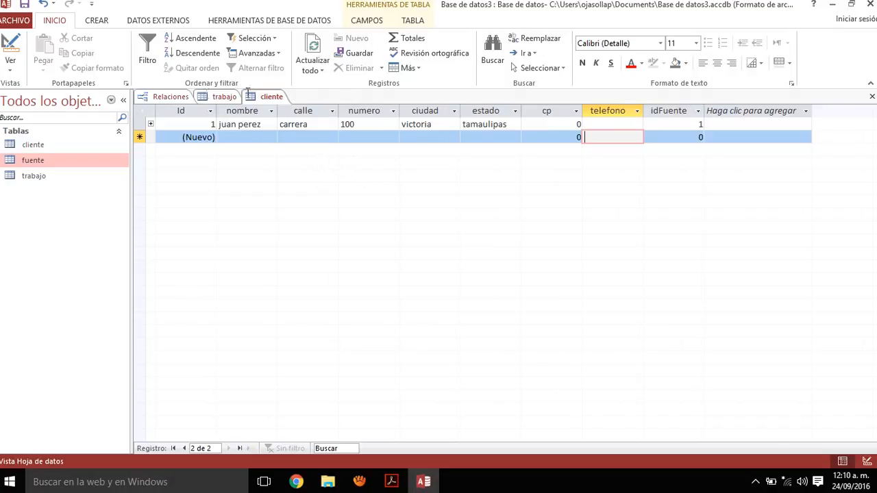
- Check the idFuente value in the client's record and close the cliente table
left_click(686, 123)
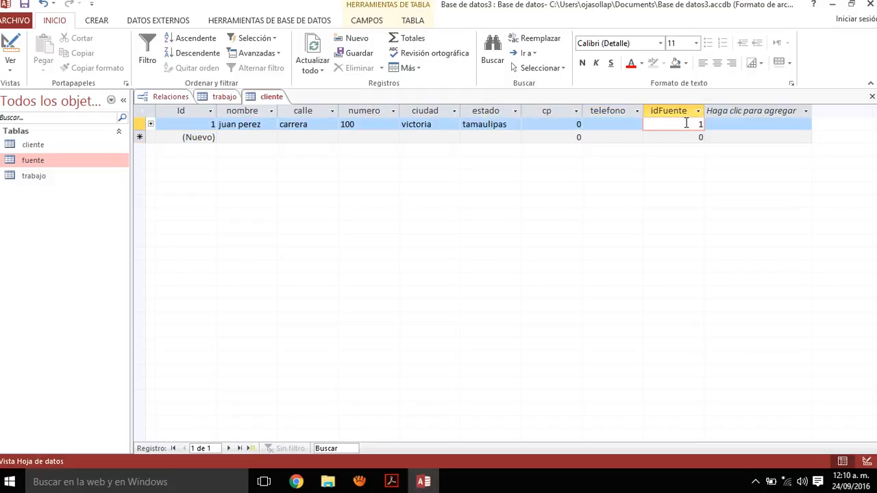
key("Caps_Lock")
double_click(687, 123)
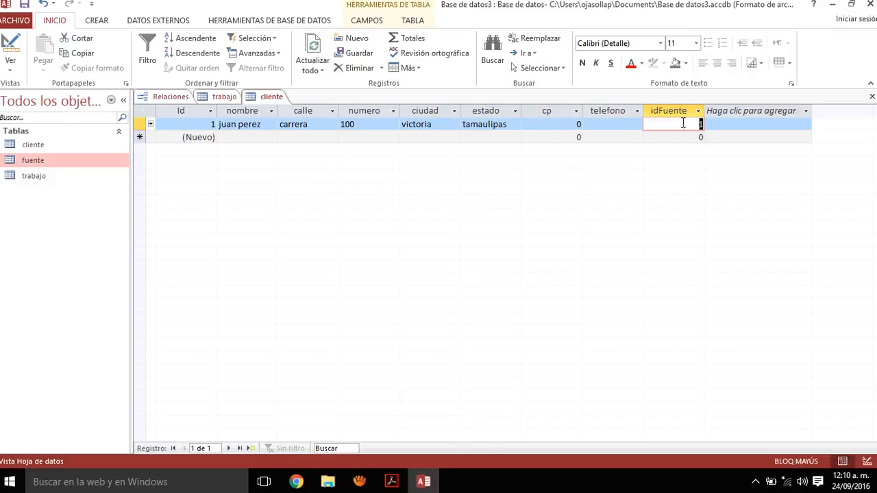
left_click(556, 139)
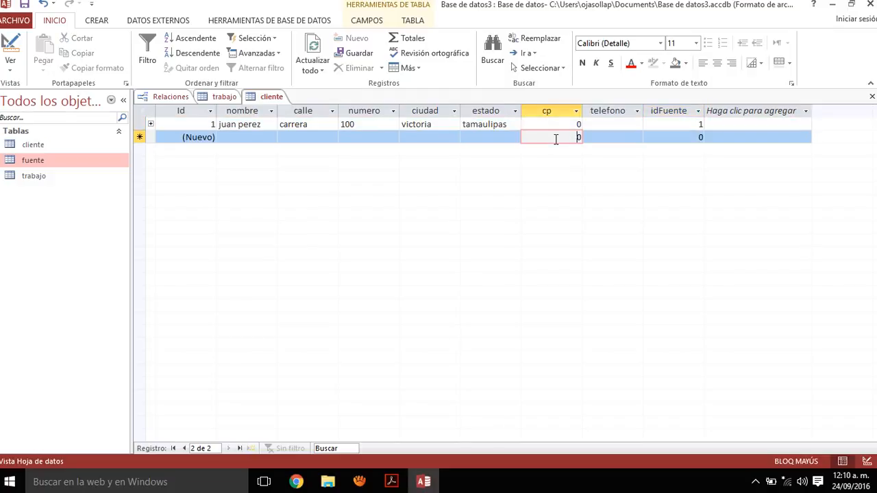
right_click(278, 98)
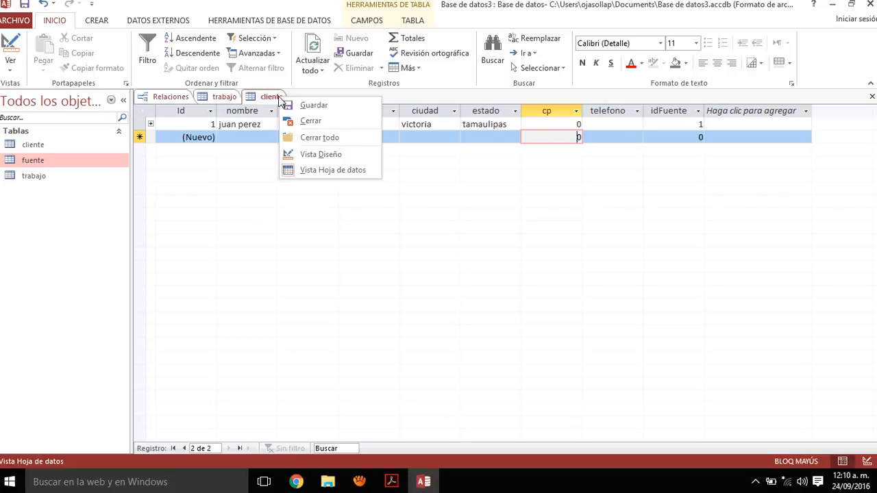
left_click(306, 121)
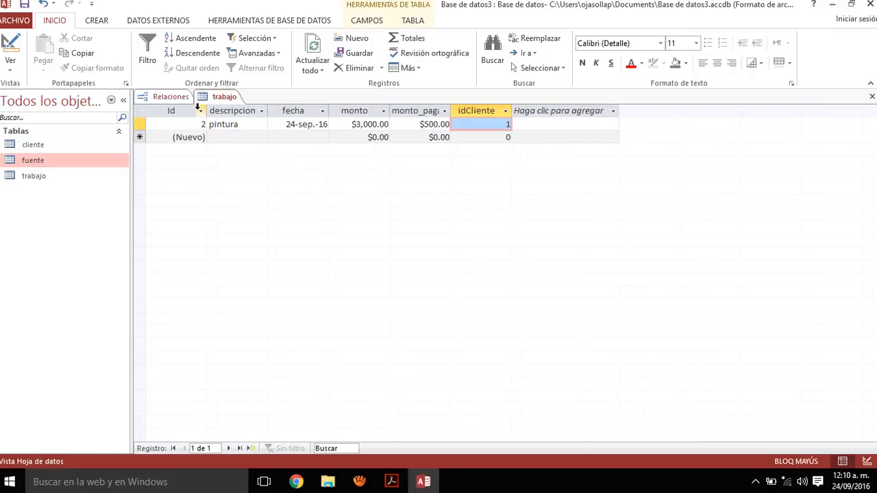
- Close the trabajo table to return to the relationships diagram
left_click(219, 99)
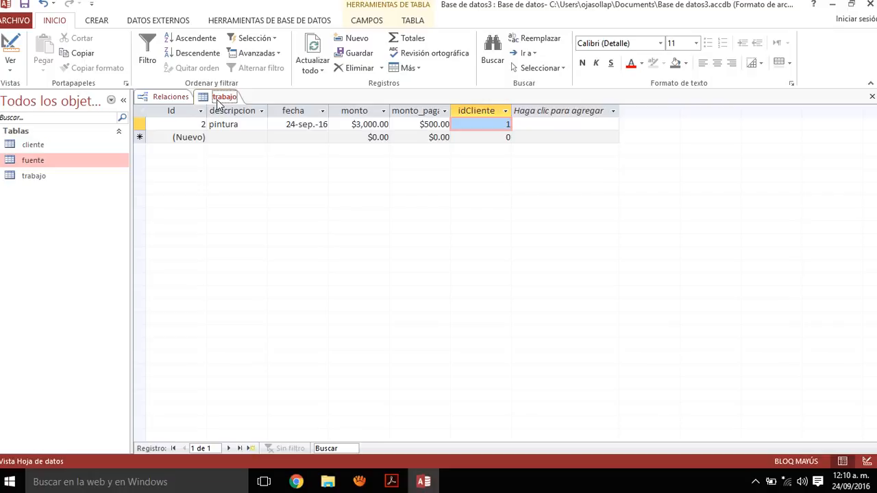
right_click(219, 99)
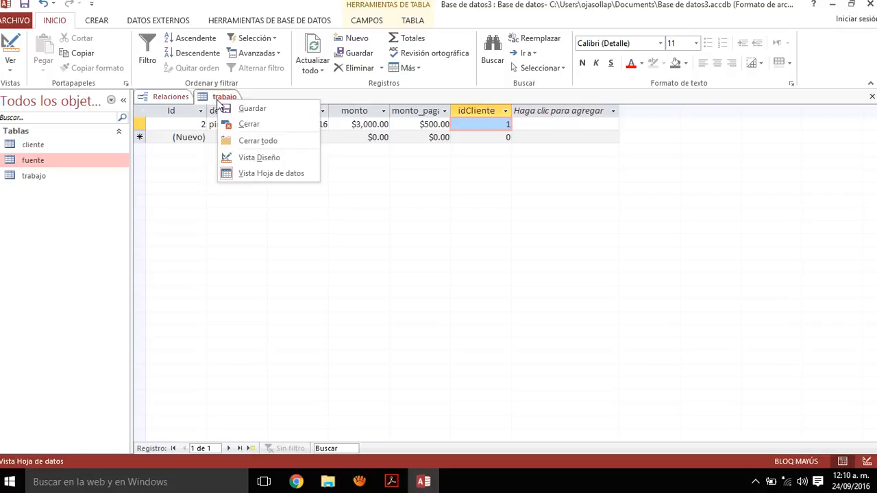
left_click(249, 125)
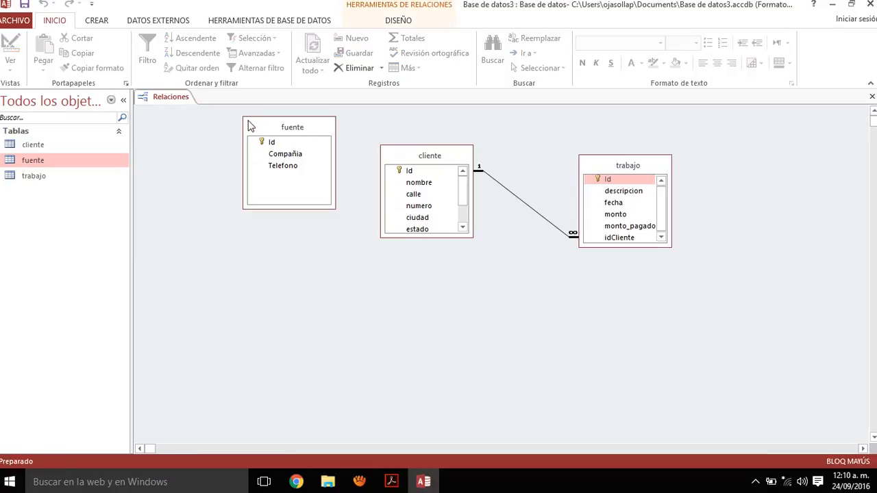
- Start a relationship from fuente's Id field to the cliente table and set idFuente as the related field
left_click(304, 130)
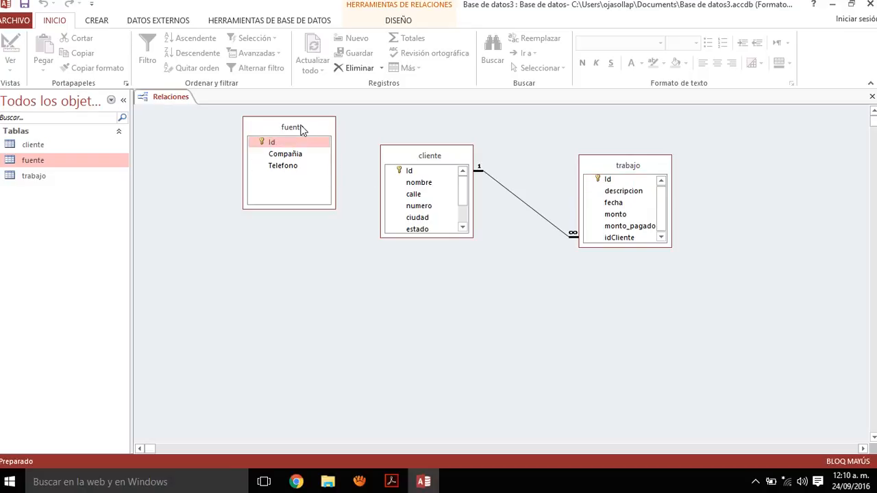
left_click(288, 142)
left_click_drag(288, 142, 433, 223)
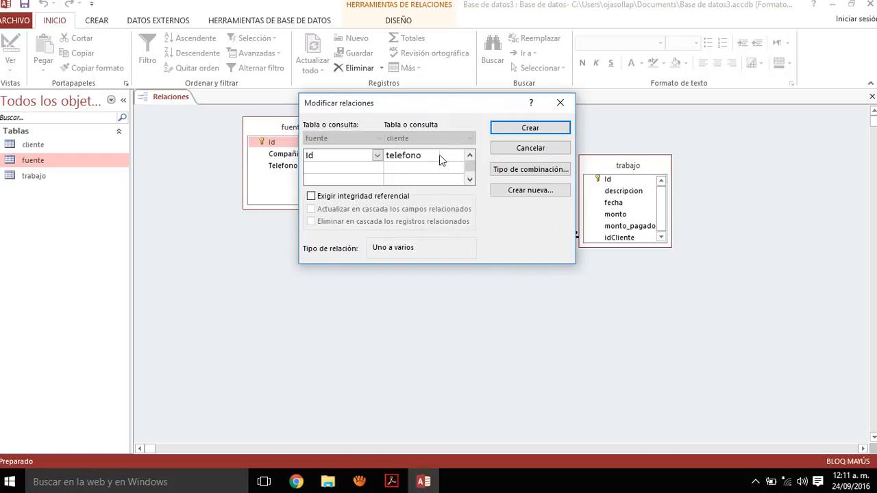
left_click_drag(469, 109, 717, 150)
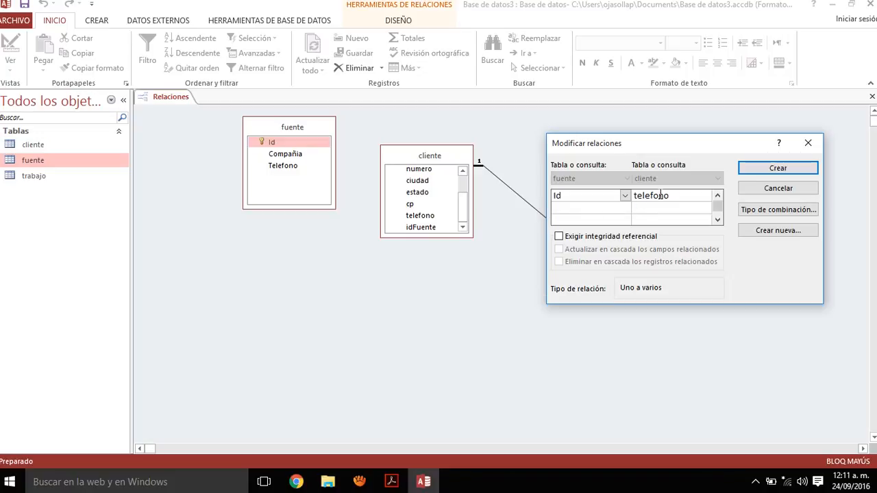
left_click(683, 195)
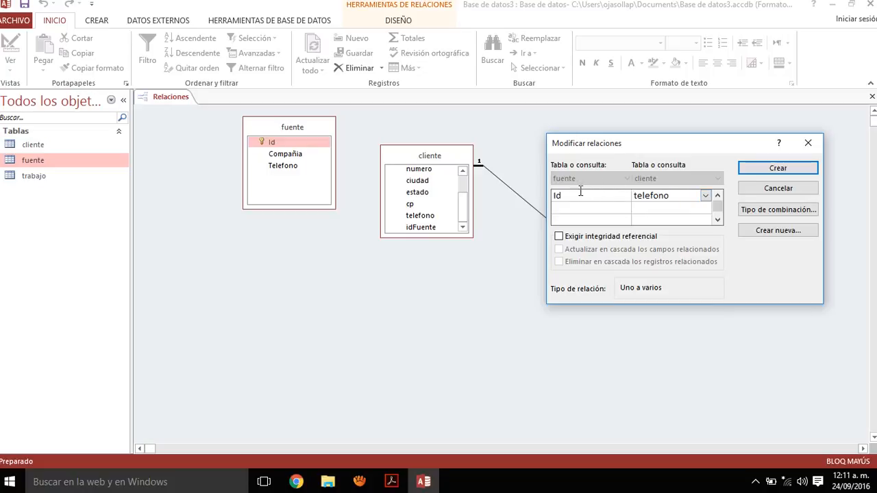
left_click(705, 195)
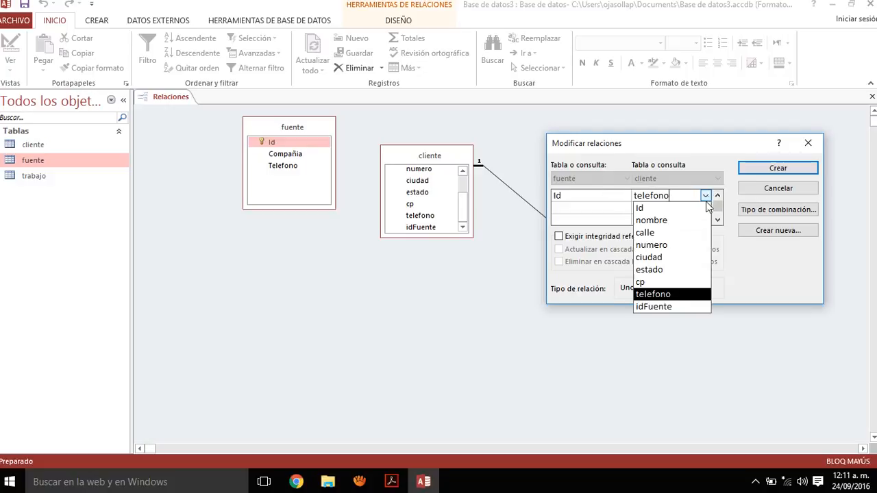
left_click(676, 307)
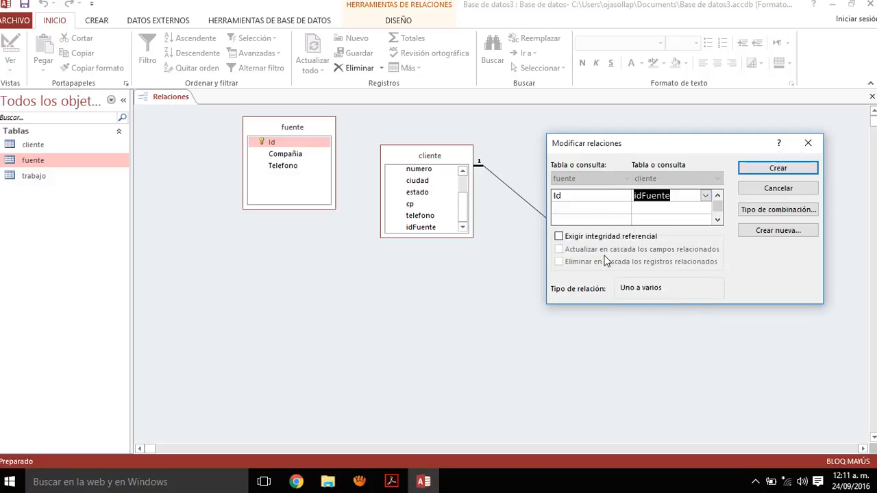
- Create the fuente–cliente relationship with referential integrity enforced and save the relationships diagram
left_click(573, 238)
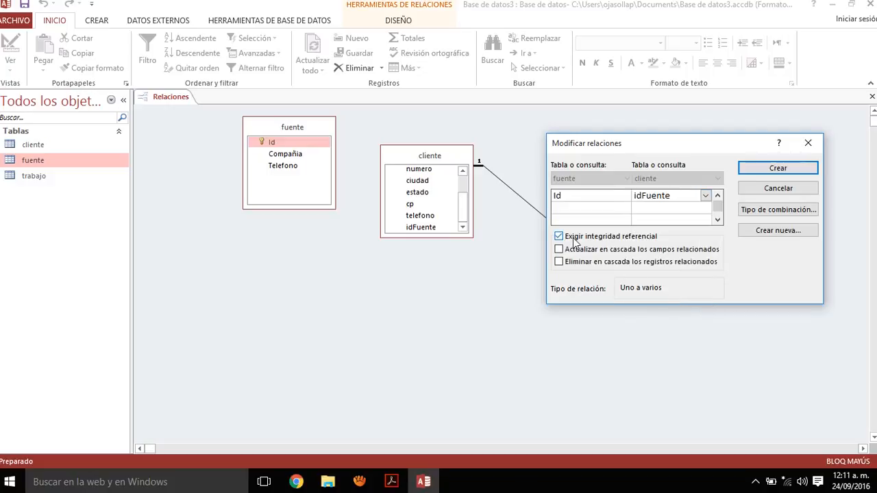
left_click(778, 168)
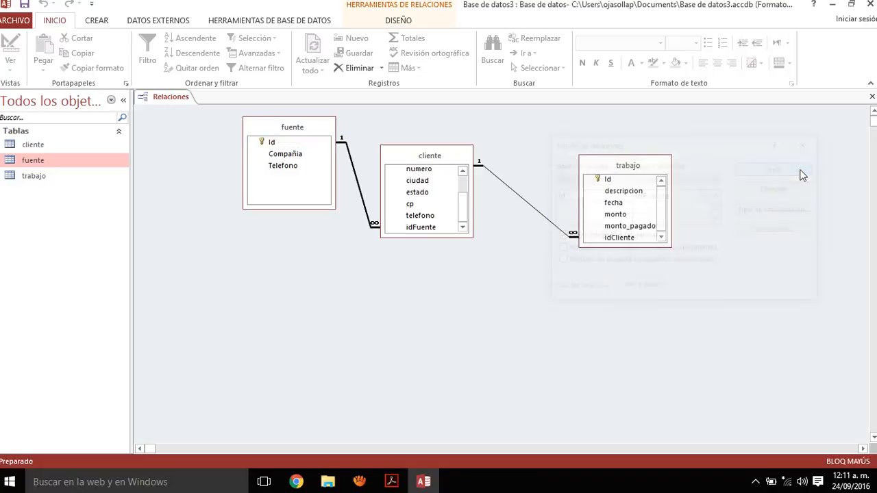
left_click(29, 3)
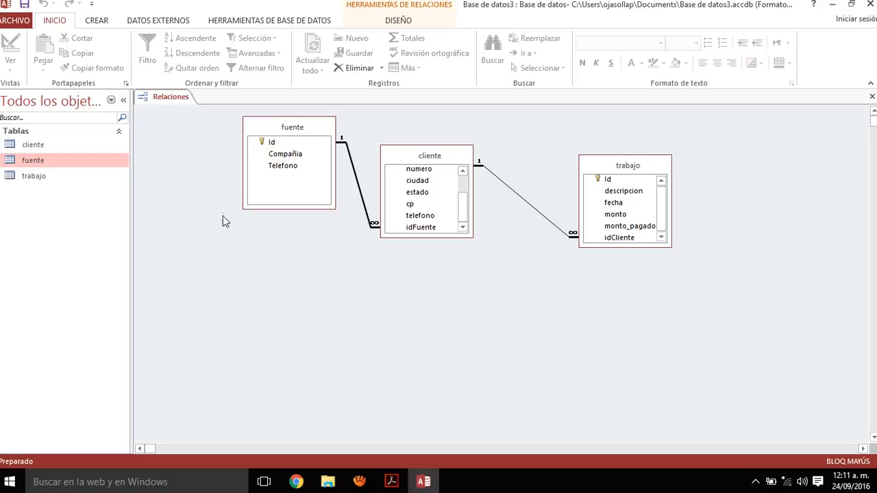
- Review the SOURCE, CUSTOMER and JOB example tables in ejemplo4BD.pdf and return to the Access relationships diagram
mouse_move(422, 484)
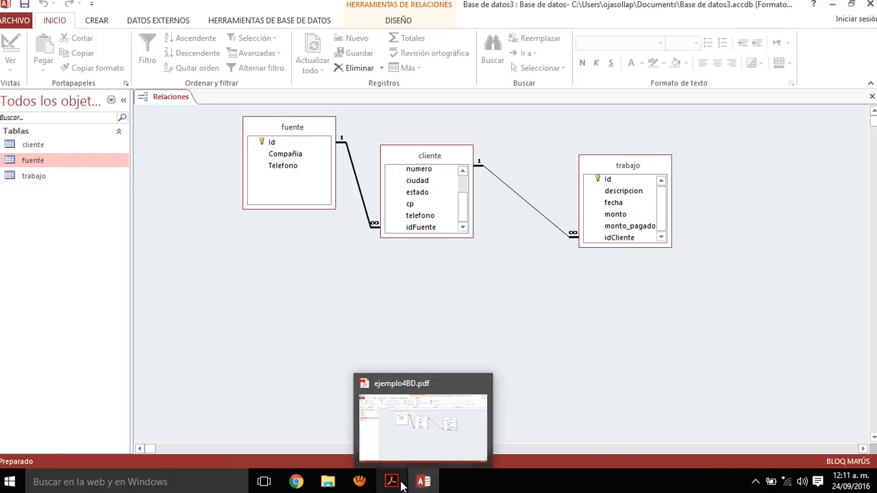
left_click(404, 425)
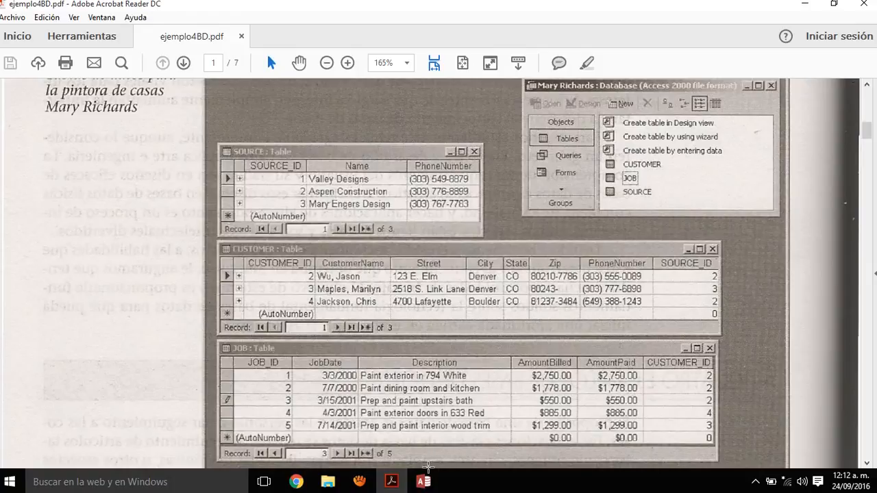
left_click(425, 482)
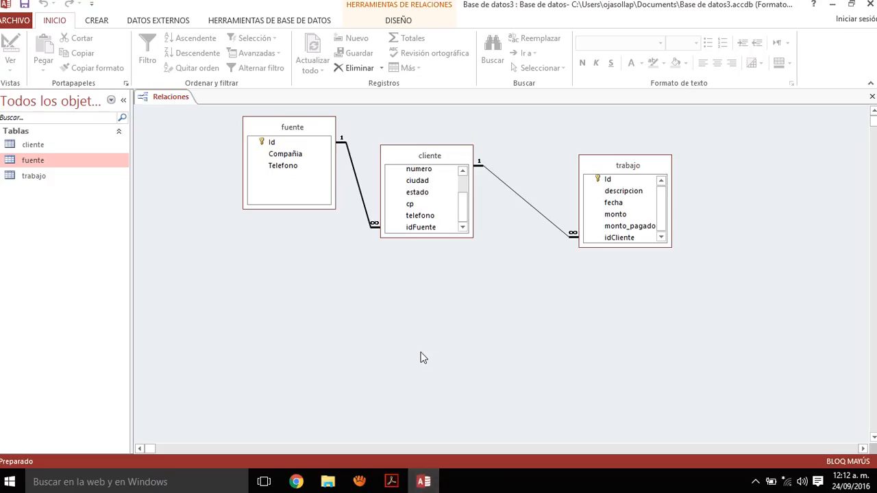